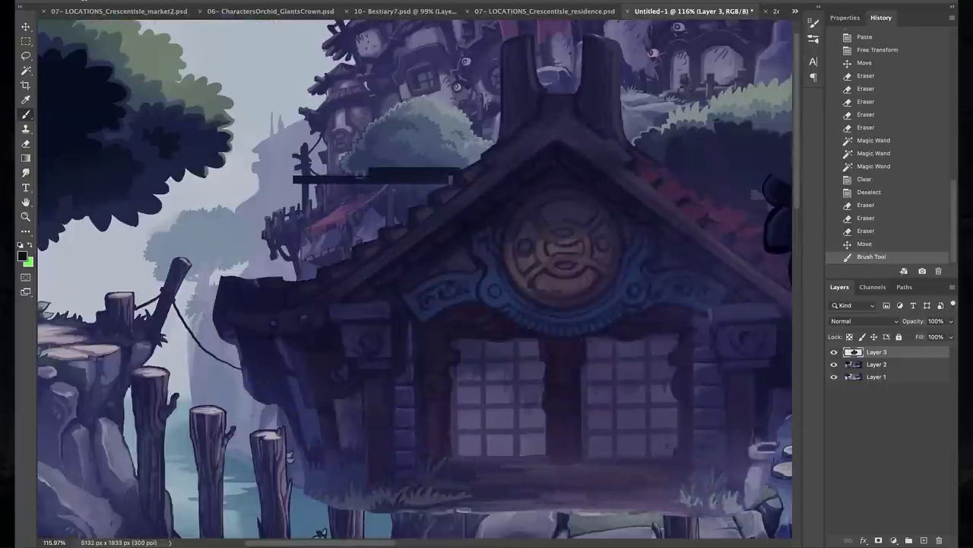
# Paint a dark beam with a vertical post and paste copies of the post along it.
pyautogui.moveTo(365, 174)
pyautogui.mouseDown()
pyautogui.moveTo(237, 171)
pyautogui.moveTo(262, 181)
pyautogui.moveTo(266, 199)
pyautogui.mouseUp()
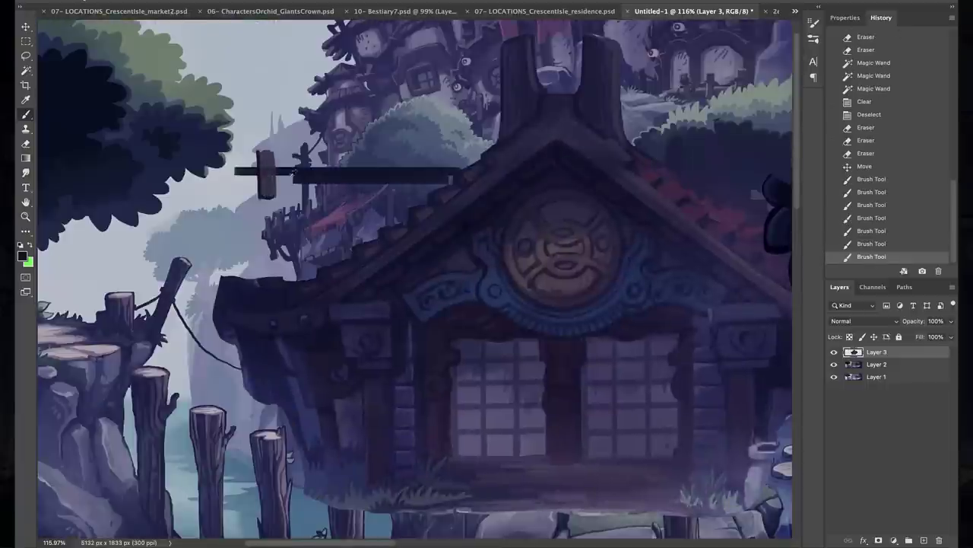
pyautogui.moveTo(267, 151)
pyautogui.mouseDown()
pyautogui.moveTo(283, 201)
pyautogui.moveTo(315, 176)
pyautogui.moveTo(364, 176)
pyautogui.mouseUp()
pyautogui.press('l')
pyautogui.hotkey('ctrl', 'c')
pyautogui.hotkey('ctrl', 'v')
# Shade the three posts and the beam, and sketch a curved outline near the roof.
pyautogui.moveTo(294, 184); pyautogui.dragTo(295, 204)
pyautogui.moveTo(341, 185)
pyautogui.mouseDown()
pyautogui.moveTo(342, 204)
pyautogui.moveTo(353, 204)
pyautogui.mouseUp()
pyautogui.moveTo(297, 202)
pyautogui.mouseDown()
pyautogui.moveTo(423, 202)
pyautogui.moveTo(452, 178)
pyautogui.mouseUp()
pyautogui.moveTo(440, 125)
pyautogui.mouseDown()
pyautogui.moveTo(479, 161)
pyautogui.moveTo(487, 58)
pyautogui.mouseUp()
pyautogui.moveTo(488, 59); pyautogui.dragTo(488, 108)
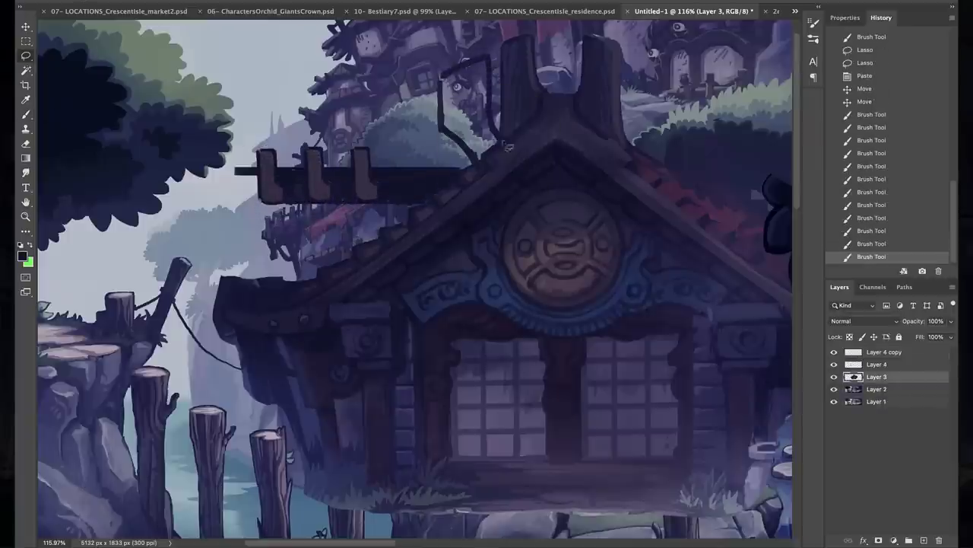
# Paste a copied post block into place, clear the unwanted curve, and paint over the block.
pyautogui.moveTo(508, 147); pyautogui.dragTo(487, 61)
pyautogui.hotkey('ctrl', 'v')
pyautogui.hotkey('ctrl', 't')
pyautogui.moveTo(487, 114)
pyautogui.mouseDown()
pyautogui.moveTo(449, 93)
pyautogui.moveTo(472, 164)
pyautogui.mouseUp()
pyautogui.press('Return')
pyautogui.press('Delete')
pyautogui.press('Delete')
pyautogui.hotkey('ctrl', 'd')
pyautogui.press('b')
pyautogui.moveTo(449, 91); pyautogui.dragTo(487, 137)
# Erase the right chimney post from the house layer and clean up where it stood.
pyautogui.press('e')
pyautogui.click(877, 389)
pyautogui.moveTo(502, 38); pyautogui.dragTo(548, 95)
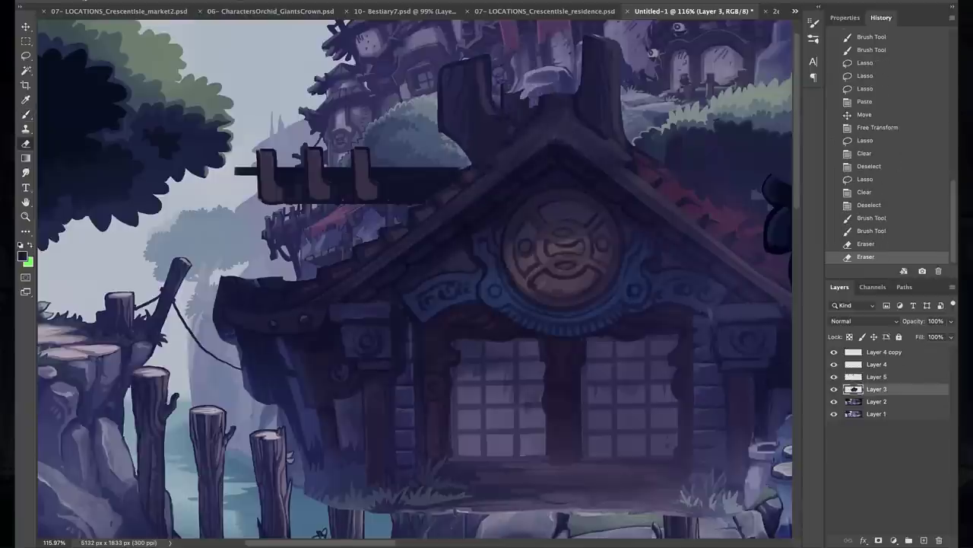
pyautogui.moveTo(582, 37)
pyautogui.mouseDown()
pyautogui.moveTo(599, 52)
pyautogui.moveTo(614, 126)
pyautogui.mouseUp()
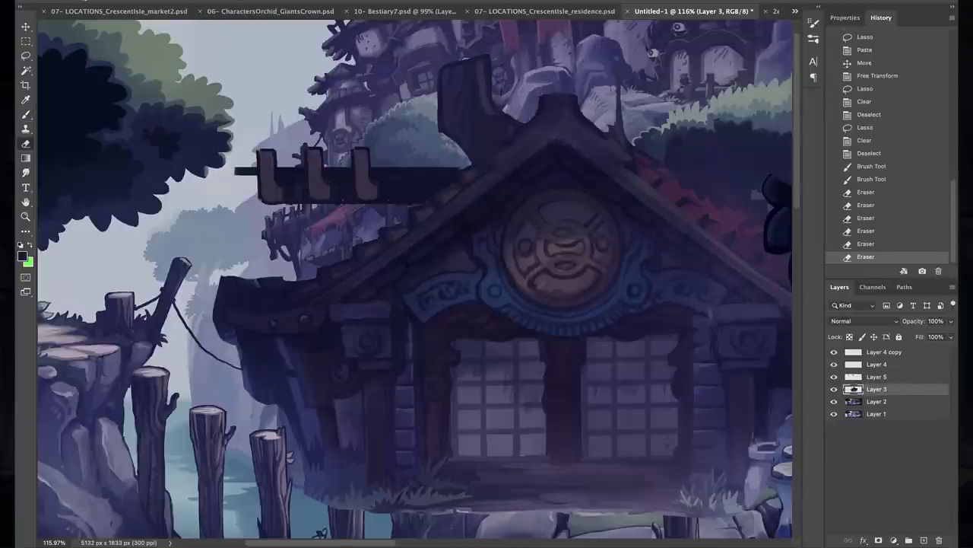
pyautogui.moveTo(609, 87); pyautogui.dragTo(631, 145)
# Touch up the right post on its own layer.
pyautogui.click(26, 116)
pyautogui.click(884, 352)
pyautogui.moveTo(256, 156)
pyautogui.mouseDown()
pyautogui.moveTo(257, 200)
pyautogui.moveTo(263, 194)
pyautogui.mouseUp()
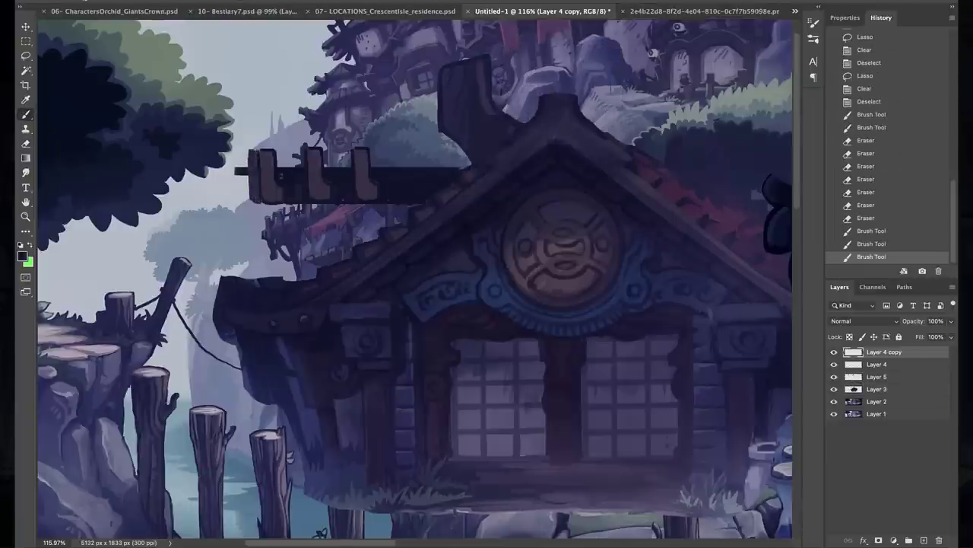
pyautogui.scroll(3, 380, 223)
pyautogui.moveTo(354, 161)
pyautogui.mouseDown()
pyautogui.moveTo(372, 163)
pyautogui.moveTo(349, 250)
pyautogui.moveTo(346, 163)
pyautogui.moveTo(460, 162)
pyautogui.mouseUp()
# Copy the left post's dark outline onto the middle post and trim it.
pyautogui.hotkey('ctrl', 'c')
pyautogui.hotkey('ctrl', 'v')
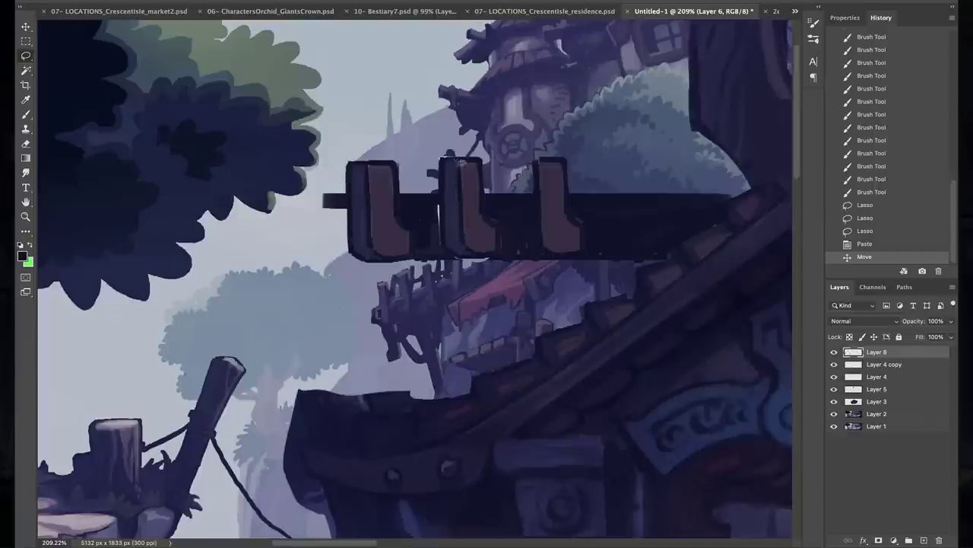
pyautogui.press('e')
pyautogui.moveTo(438, 205)
pyautogui.mouseDown()
pyautogui.moveTo(438, 244)
pyautogui.moveTo(547, 205)
pyautogui.mouseUp()
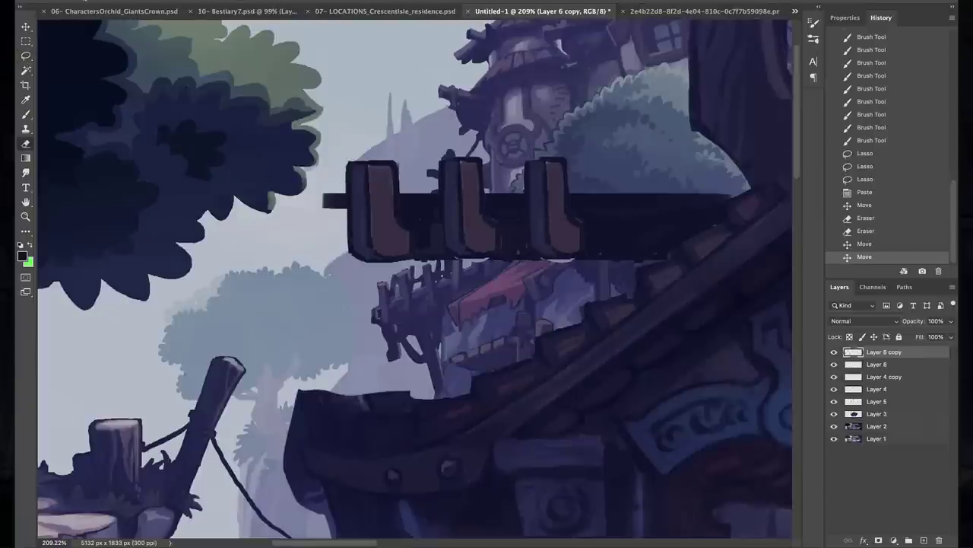
pyautogui.press('l')
pyautogui.scroll(-3, 456, 278)
pyautogui.scroll(5, 335, 131)
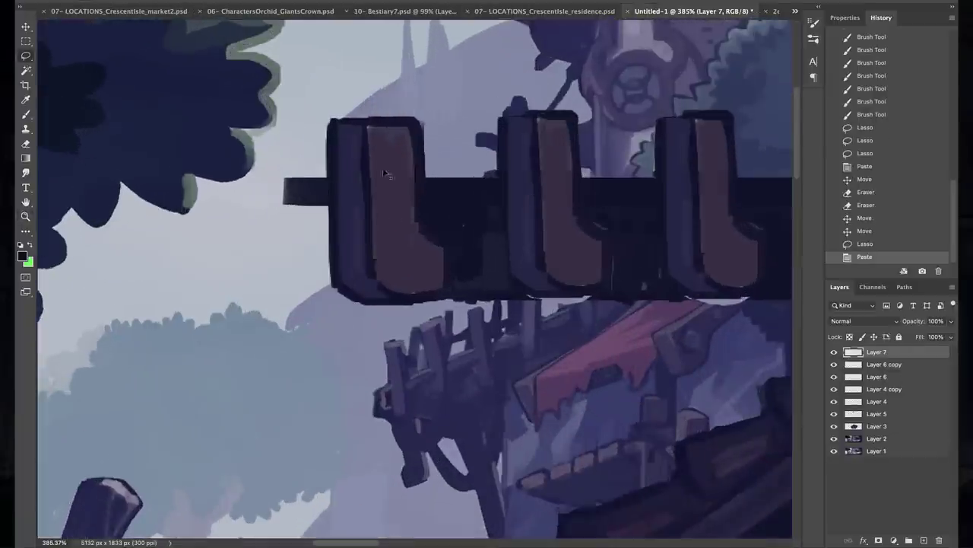
# Re-paste the posts as a new layer, line them up, and clear the area above.
pyautogui.hotkey('ctrl', 'v')
pyautogui.moveTo(532, 205); pyautogui.dragTo(563, 206)
pyautogui.press('m')
pyautogui.moveTo(330, 85); pyautogui.dragTo(758, 130)
pyautogui.press('Delete')
pyautogui.press('Delete')
pyautogui.press('Delete')
pyautogui.press('Delete')
pyautogui.press('Delete')
pyautogui.click(856, 439)
# Merge the sign pieces into one layer.
pyautogui.hotkey('ctrl', 'd')
pyautogui.keyDown('shift'); pyautogui.click(884, 351); pyautogui.keyUp('shift')
pyautogui.hotkey('ctrl', 'e')
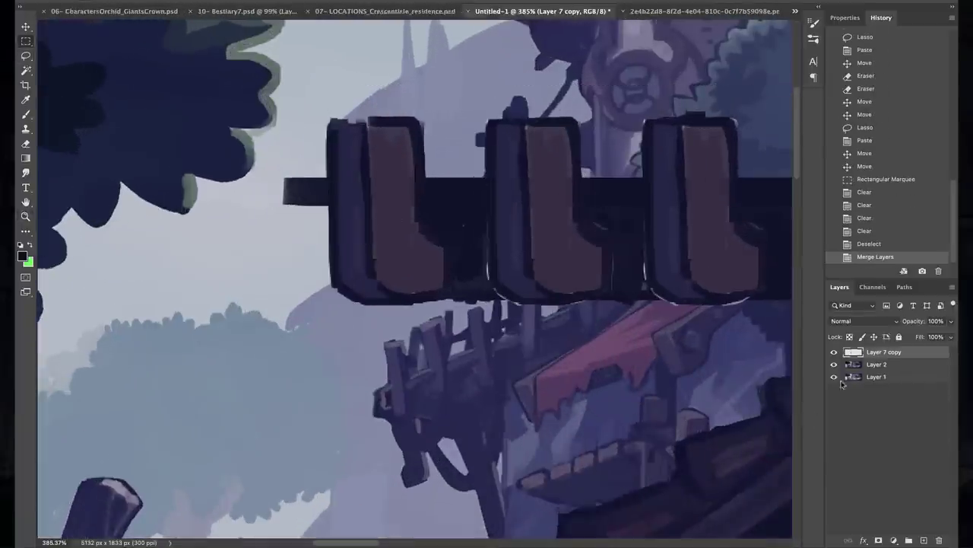
# Paint the beam out toward the roof, with strokes along the roof edge.
pyautogui.scroll(-4, 456, 228)
pyautogui.press('b')
pyautogui.moveTo(365, 238); pyautogui.dragTo(462, 238)
pyautogui.moveTo(354, 198); pyautogui.dragTo(487, 236)
pyautogui.moveTo(365, 205)
pyautogui.mouseDown()
pyautogui.moveTo(393, 225)
pyautogui.moveTo(502, 217)
pyautogui.mouseUp()
pyautogui.moveTo(426, 206); pyautogui.dragTo(506, 228)
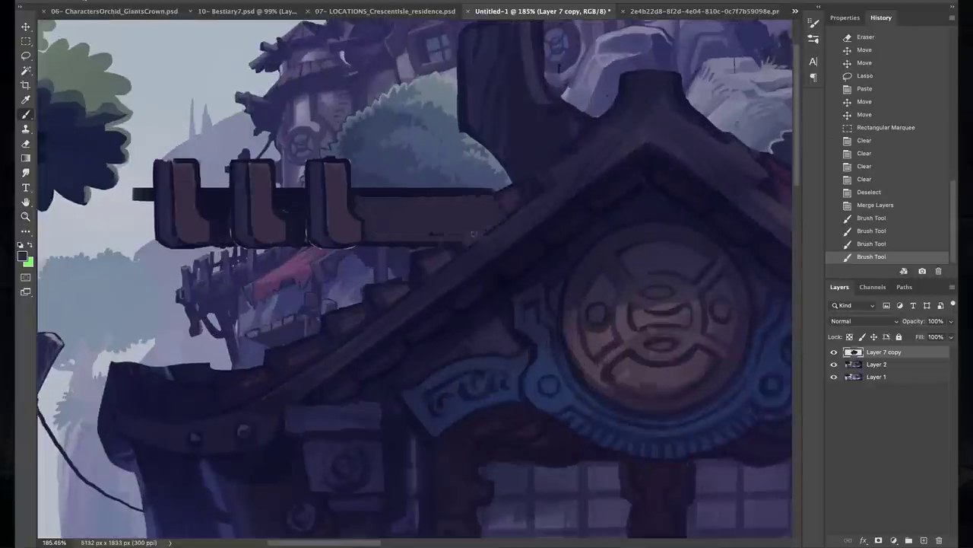
pyautogui.moveTo(525, 152); pyautogui.dragTo(547, 202)
pyautogui.moveTo(566, 156); pyautogui.dragTo(581, 186)
pyautogui.moveTo(521, 141)
pyautogui.mouseDown()
pyautogui.moveTo(551, 179)
pyautogui.moveTo(577, 133)
pyautogui.mouseUp()
# Repaint the roof edge, darken the roof peak, and touch up the beam posts.
pyautogui.moveTo(579, 115); pyautogui.dragTo(611, 116)
pyautogui.moveTo(579, 126); pyautogui.dragTo(583, 116)
pyautogui.moveTo(620, 76); pyautogui.dragTo(676, 74)
pyautogui.moveTo(479, 229); pyautogui.dragTo(428, 208)
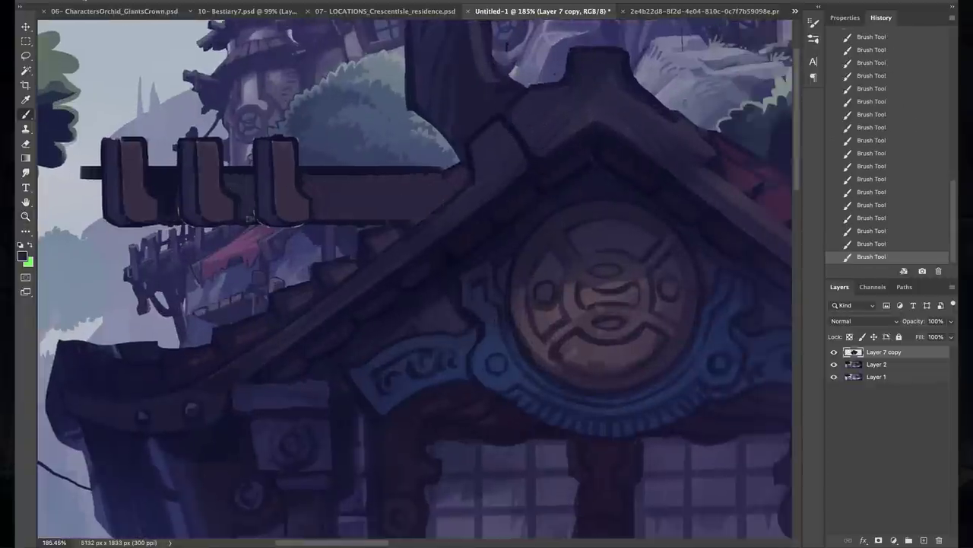
pyautogui.moveTo(175, 174); pyautogui.dragTo(175, 213)
pyautogui.moveTo(452, 312)
pyautogui.mouseDown()
pyautogui.moveTo(500, 158)
pyautogui.moveTo(417, 224)
pyautogui.mouseUp()
# Select the round emblem and its side brackets, then paint strokes on the ornament.
pyautogui.press('l')
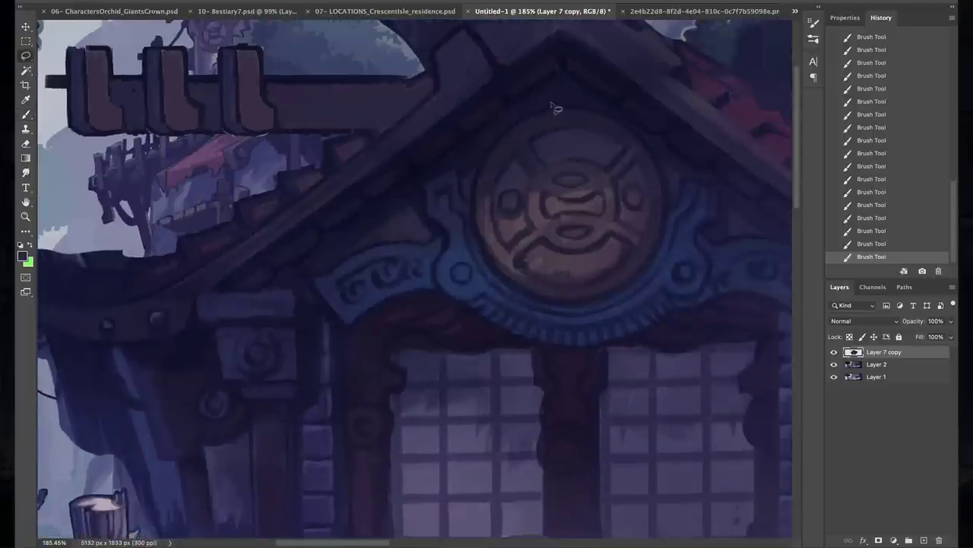
pyautogui.hotkey('shift', 'm')
pyautogui.moveTo(554, 107)
pyautogui.mouseDown()
pyautogui.moveTo(700, 276)
pyautogui.moveTo(462, 174)
pyautogui.mouseUp()
pyautogui.moveTo(512, 348); pyautogui.dragTo(536, 316)
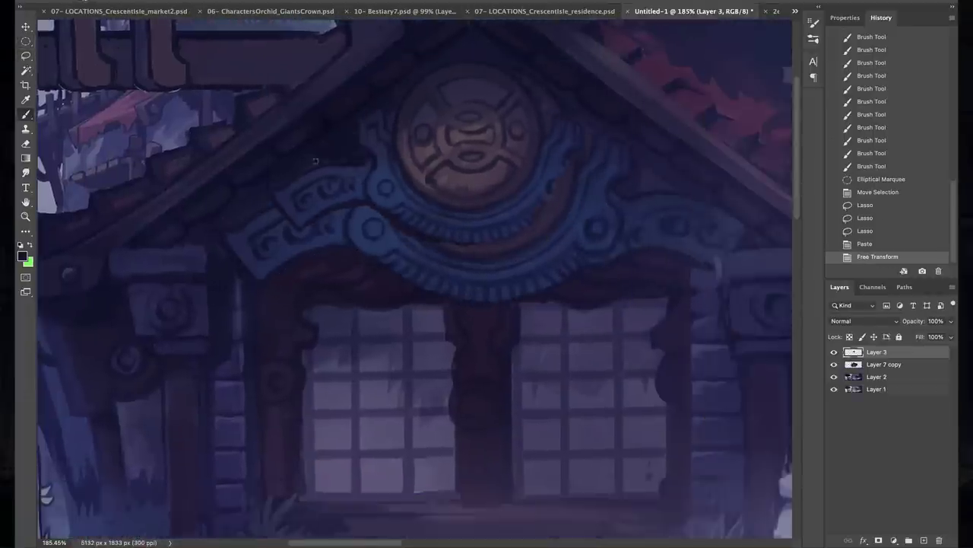
pyautogui.moveTo(315, 160)
pyautogui.mouseDown()
pyautogui.moveTo(327, 182)
pyautogui.moveTo(319, 95)
pyautogui.mouseUp()
# Paint over the left window as a tall dark door and darken its edges.
pyautogui.moveTo(455, 220)
pyautogui.mouseDown()
pyautogui.moveTo(315, 225)
pyautogui.moveTo(301, 430)
pyautogui.mouseUp()
pyautogui.moveTo(304, 432); pyautogui.dragTo(449, 433)
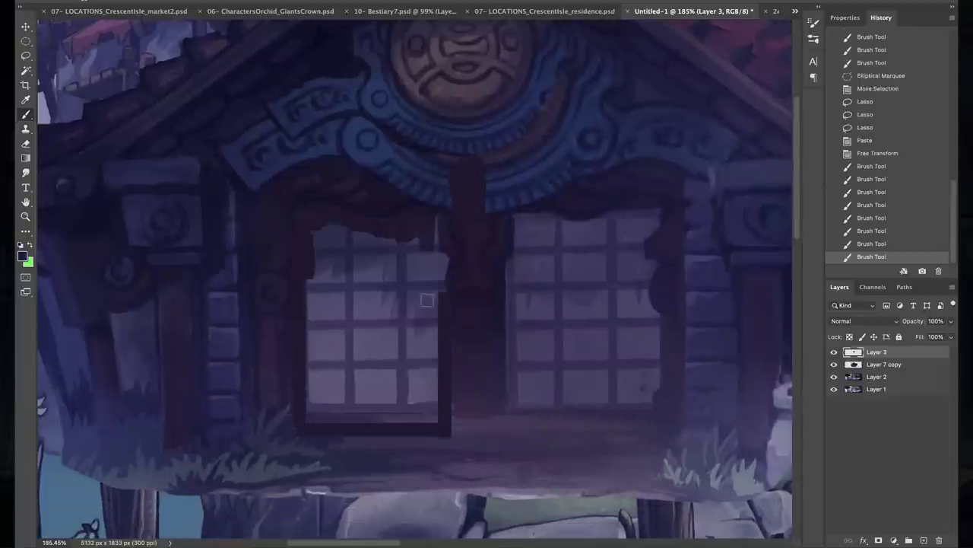
pyautogui.moveTo(445, 221); pyautogui.dragTo(441, 358)
pyautogui.moveTo(388, 229)
pyautogui.mouseDown()
pyautogui.moveTo(317, 274)
pyautogui.moveTo(405, 323)
pyautogui.moveTo(353, 377)
pyautogui.mouseUp()
pyautogui.scroll(-2, 585, 418)
pyautogui.moveTo(487, 335); pyautogui.dragTo(486, 402)
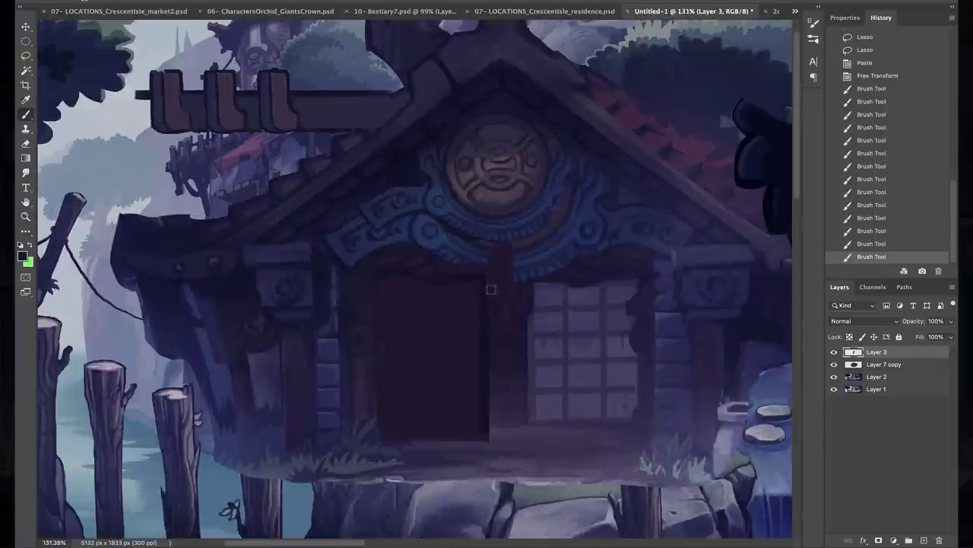
pyautogui.moveTo(487, 255); pyautogui.dragTo(392, 221)
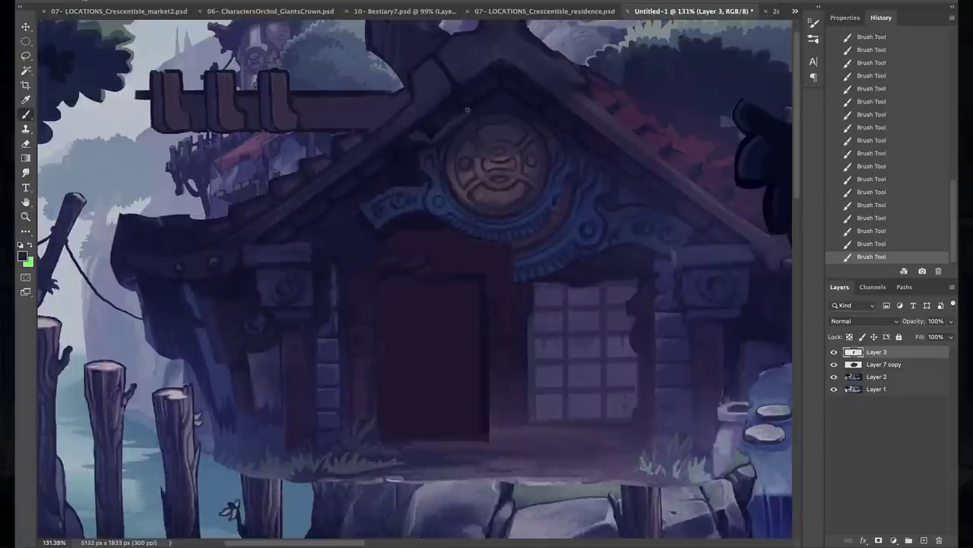
# Add a dark stroke under the roof beam.
pyautogui.moveTo(422, 141)
pyautogui.mouseDown()
pyautogui.moveTo(527, 142)
pyautogui.moveTo(254, 135)
pyautogui.moveTo(432, 165)
pyautogui.mouseUp()
pyautogui.scroll(1, 254, 136)
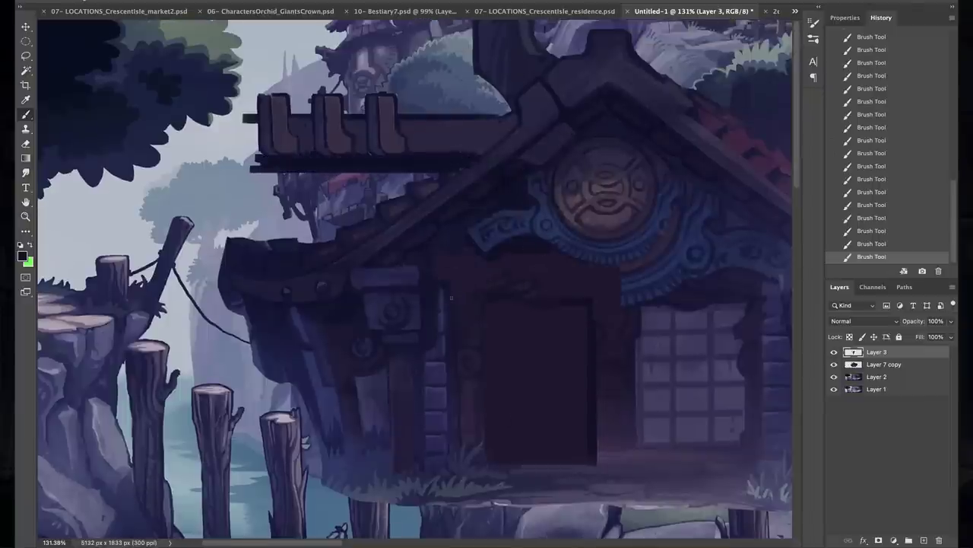
pyautogui.scroll(-2, 451, 298)
# In full-screen view, darken the beam band and its lower edge under the roof.
pyautogui.press('f')
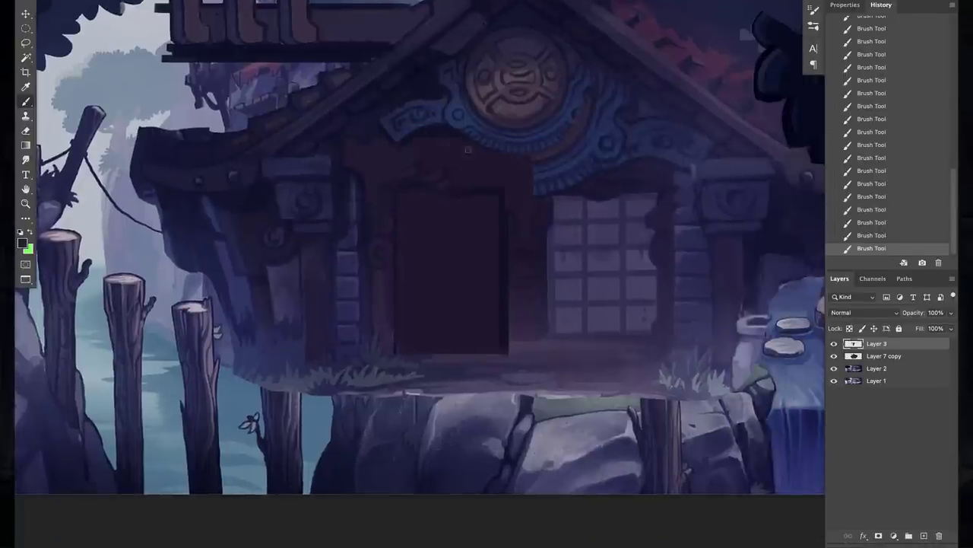
pyautogui.scroll(-1, 451, 274)
pyautogui.scroll(2, 451, 273)
pyautogui.moveTo(371, 144)
pyautogui.mouseDown()
pyautogui.moveTo(344, 153)
pyautogui.moveTo(353, 138)
pyautogui.moveTo(273, 147)
pyautogui.moveTo(245, 132)
pyautogui.mouseUp()
pyautogui.moveTo(335, 167); pyautogui.dragTo(157, 165)
# Copy a bracket, resize it, place it beneath the beam, and paint over it.
pyautogui.hotkey('ctrl', 'c')
pyautogui.hotkey('ctrl', 'v')
pyautogui.moveTo(327, 262); pyautogui.dragTo(327, 216)
pyautogui.hotkey('ctrl', 't')
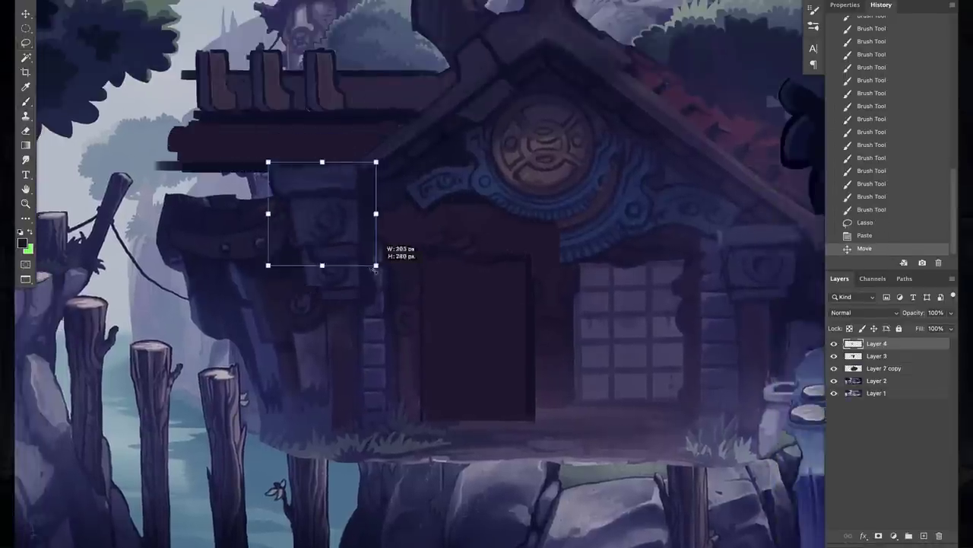
pyautogui.press('Return')
pyautogui.moveTo(456, 304); pyautogui.dragTo(474, 289)
pyautogui.press('b')
pyautogui.moveTo(298, 151)
pyautogui.mouseDown()
pyautogui.moveTo(370, 150)
pyautogui.moveTo(364, 301)
pyautogui.moveTo(380, 422)
pyautogui.mouseUp()
# Paste and resize a copy of the pillar, then merge it into the house layer.
pyautogui.hotkey('ctrl', 'c')
pyautogui.hotkey('ctrl', 'v')
pyautogui.hotkey('ctrl', 't')
pyautogui.press('Return')
pyautogui.hscroll(2, 228, 166)
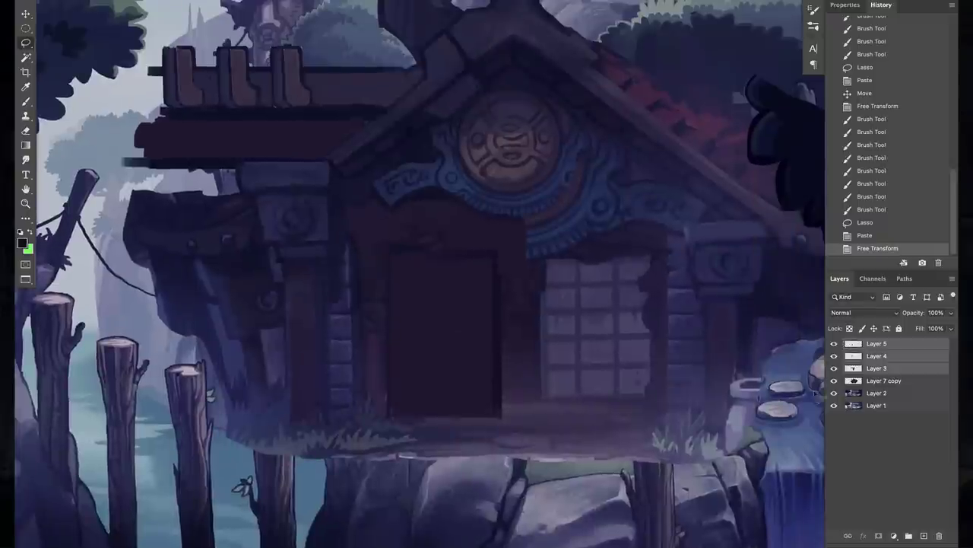
pyautogui.hotkey('ctrl', 'e')
# Duplicate the house's left half, flip it, and move it to the right side.
pyautogui.press('m')
pyautogui.moveTo(230, 165); pyautogui.dragTo(398, 196)
pyautogui.press('Right')
pyautogui.hotkey('ctrl', 'j')
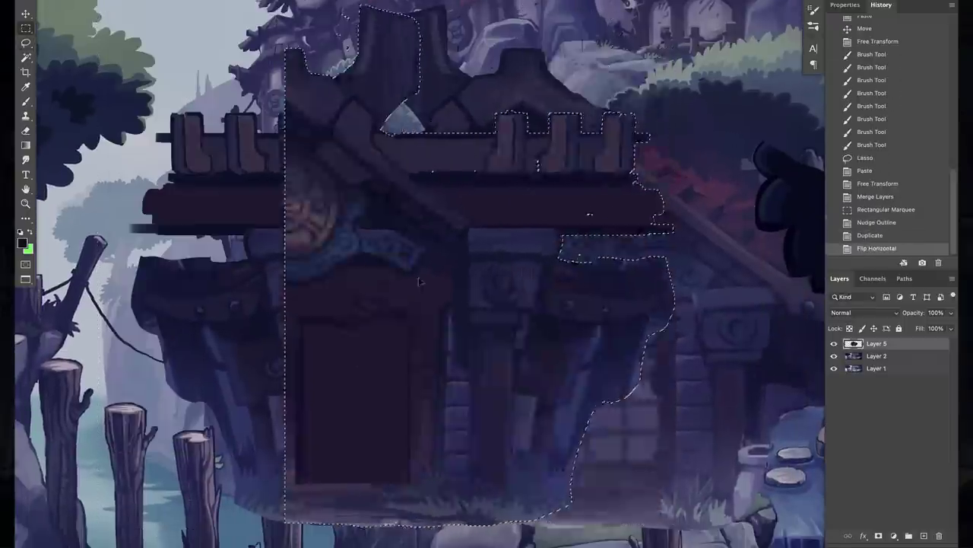
pyautogui.moveTo(363, 243); pyautogui.dragTo(609, 295)
# Save as gateconcept.psd and paste a player sprite on a layer named 'player'.
pyautogui.hotkey('ctrl', 'shift', 's')
pyautogui.press('Return')
pyautogui.hotkey('ctrl', 'v')
pyautogui.doubleClick(876, 343)
pyautogui.write('player')
pyautogui.press('Return')
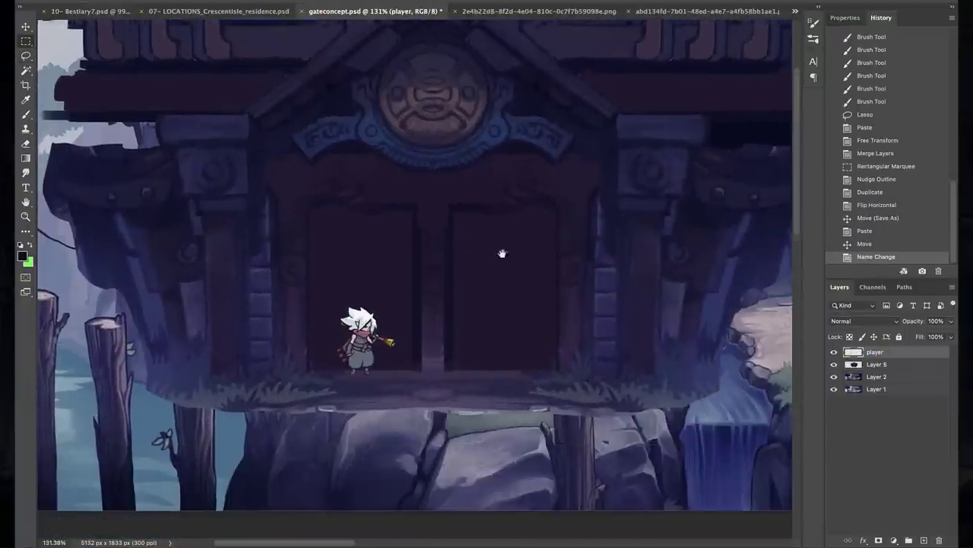
# Resize the house to suit the sprite and touch up the facade.
pyautogui.hotkey('ctrl', 't')
pyautogui.moveTo(262, 422); pyautogui.dragTo(217, 474)
pyautogui.press('Return')
pyautogui.scroll(3, 414, 168)
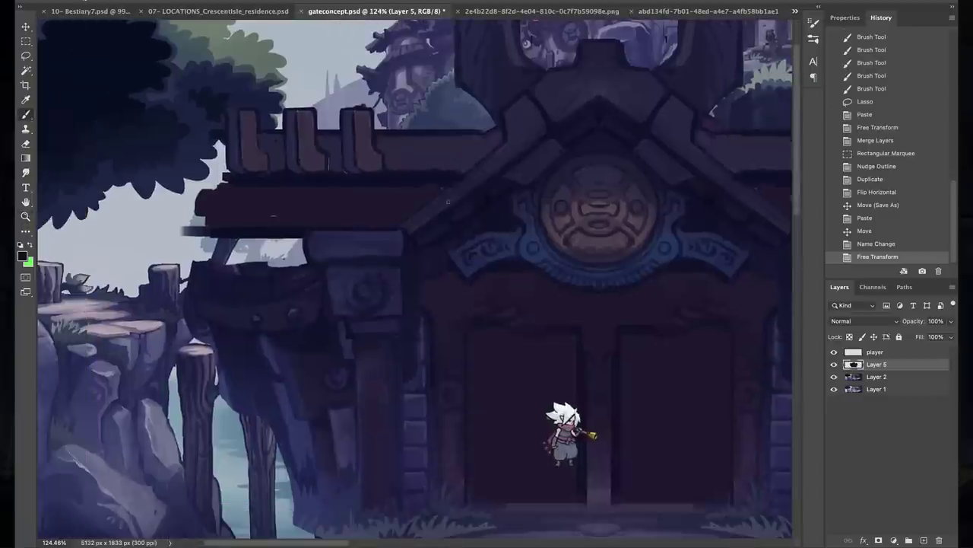
pyautogui.moveTo(415, 169); pyautogui.dragTo(437, 187)
pyautogui.moveTo(437, 187); pyautogui.dragTo(449, 194)
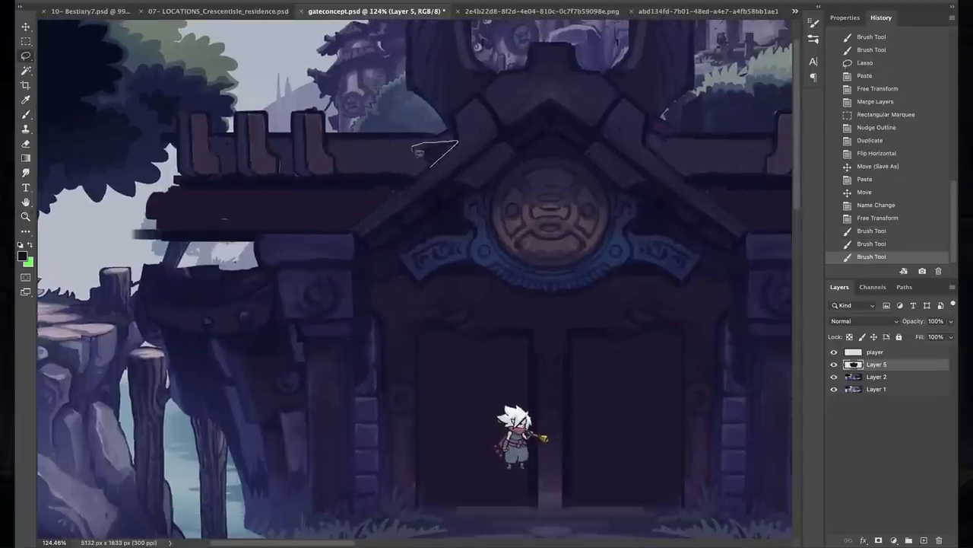
# Step two copies of a roof-edge piece down-left along the roofline.
pyautogui.moveTo(417, 151); pyautogui.dragTo(415, 163)
pyautogui.moveTo(415, 164); pyautogui.dragTo(358, 199)
pyautogui.moveTo(357, 199)
pyautogui.mouseDown()
pyautogui.moveTo(330, 229)
pyautogui.moveTo(357, 197)
pyautogui.moveTo(285, 213)
pyautogui.mouseUp()
pyautogui.hotkey('ctrl', 'd')
pyautogui.press('b')
pyautogui.hscroll(-5, 365, 206)
# Darken the beam and pillar, set a symmetry line, and paint mirrored strokes on the blue ornament.
pyautogui.moveTo(389, 224); pyautogui.dragTo(445, 380)
pyautogui.moveTo(419, 464)
pyautogui.mouseDown()
pyautogui.moveTo(294, 424)
pyautogui.moveTo(388, 259)
pyautogui.moveTo(326, 282)
pyautogui.moveTo(397, 428)
pyautogui.mouseUp()
pyautogui.moveTo(463, 216); pyautogui.dragTo(571, 217)
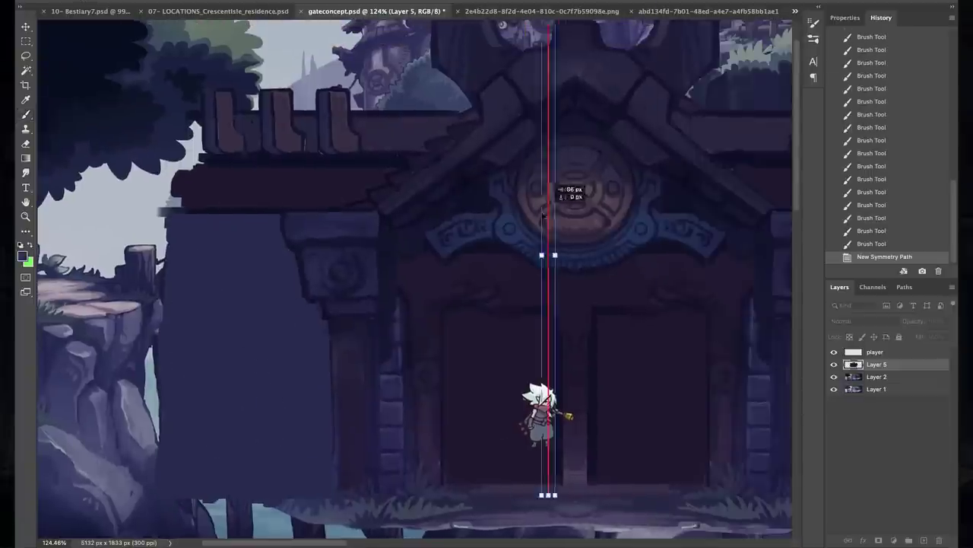
pyautogui.press('Return')
pyautogui.moveTo(495, 217); pyautogui.dragTo(479, 205)
pyautogui.moveTo(424, 229)
pyautogui.mouseDown()
pyautogui.moveTo(430, 247)
pyautogui.moveTo(489, 235)
pyautogui.mouseUp()
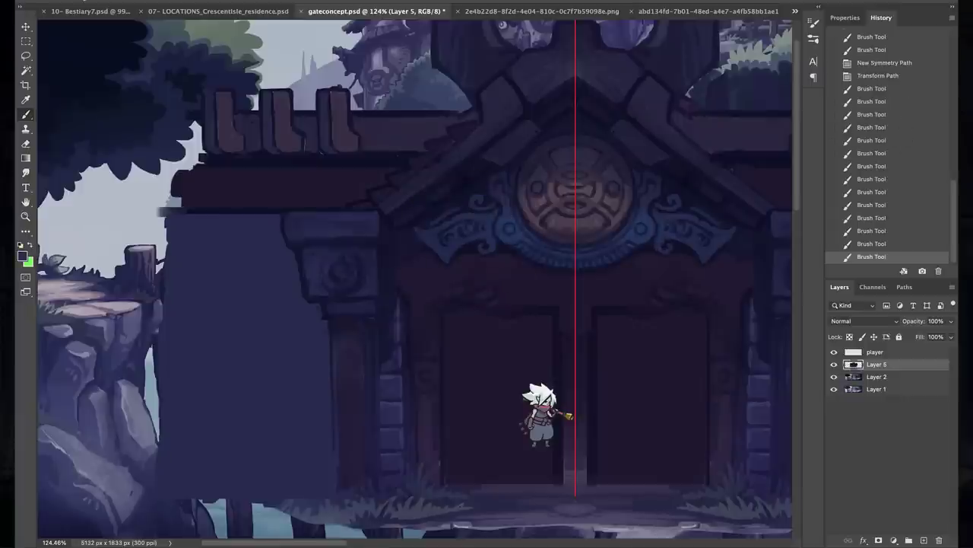
# Add small brush dabs near the top of the gate ornament.
pyautogui.click(563, 129)
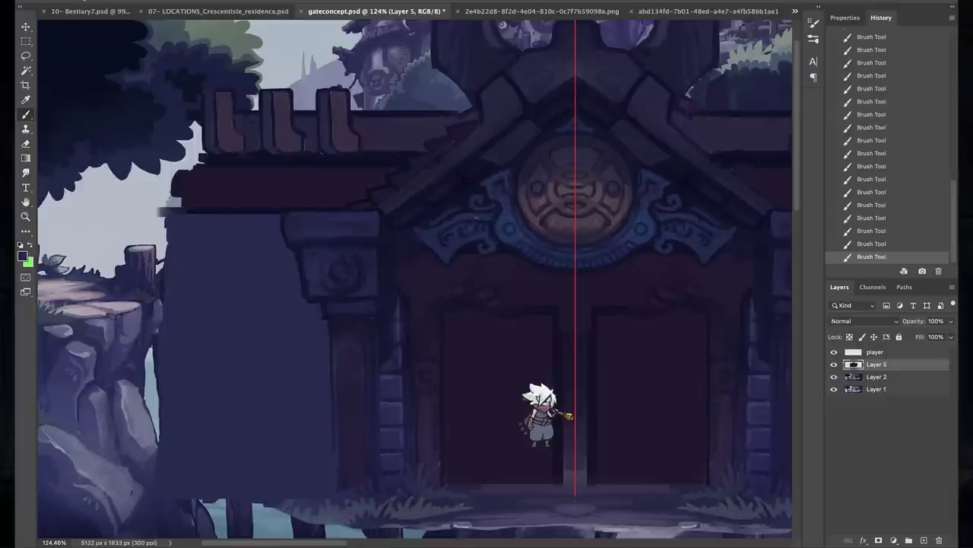
pyautogui.scroll(-3, 585, 230)
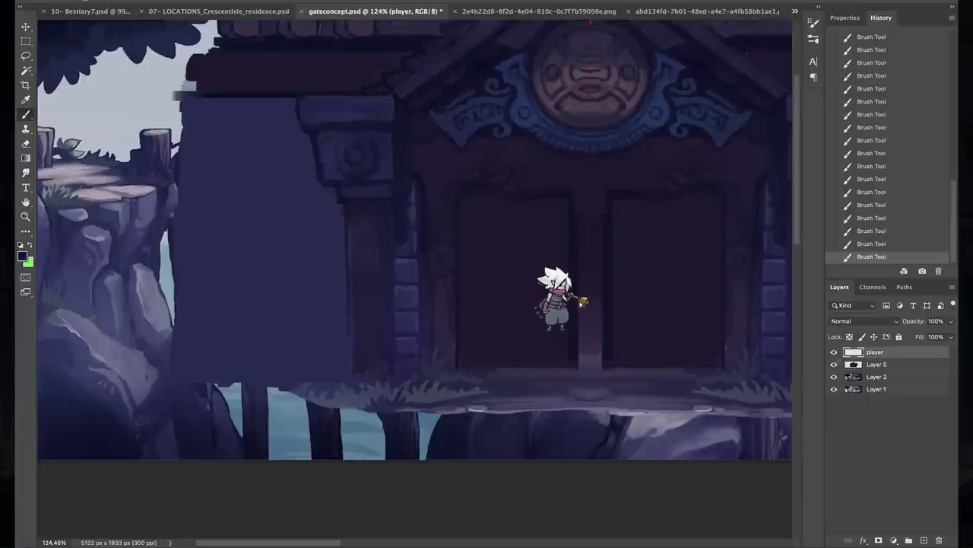
pyautogui.moveTo(555, 300); pyautogui.dragTo(528, 347)
pyautogui.scroll(3, 528, 348)
pyautogui.scroll(-2, 456, 267)
# Duplicate the left half of the gate and move the mirrored copy to the right.
pyautogui.press('m')
pyautogui.moveTo(103, 23); pyautogui.dragTo(458, 502)
pyautogui.press('Left')
pyautogui.press('Left')
pyautogui.press('Left')
pyautogui.hotkey('ctrl', 'alt', 't')
pyautogui.moveTo(367, 152)
pyautogui.mouseDown()
pyautogui.moveTo(457, 213)
pyautogui.moveTo(616, 256)
pyautogui.moveTo(593, 276)
pyautogui.mouseUp()
# Darken the gate medallion area and dab paint onto the medallion.
pyautogui.press('b')
pyautogui.hotkey('ctrl', 'd')
pyautogui.moveTo(394, 225)
pyautogui.mouseDown()
pyautogui.moveTo(426, 217)
pyautogui.moveTo(456, 274)
pyautogui.mouseUp()
pyautogui.click(359, 245)
pyautogui.click(617, 244)
pyautogui.click(486, 229)
# Touch up the left door frame with small brush dabs.
pyautogui.click(372, 261)
pyautogui.click(369, 262)
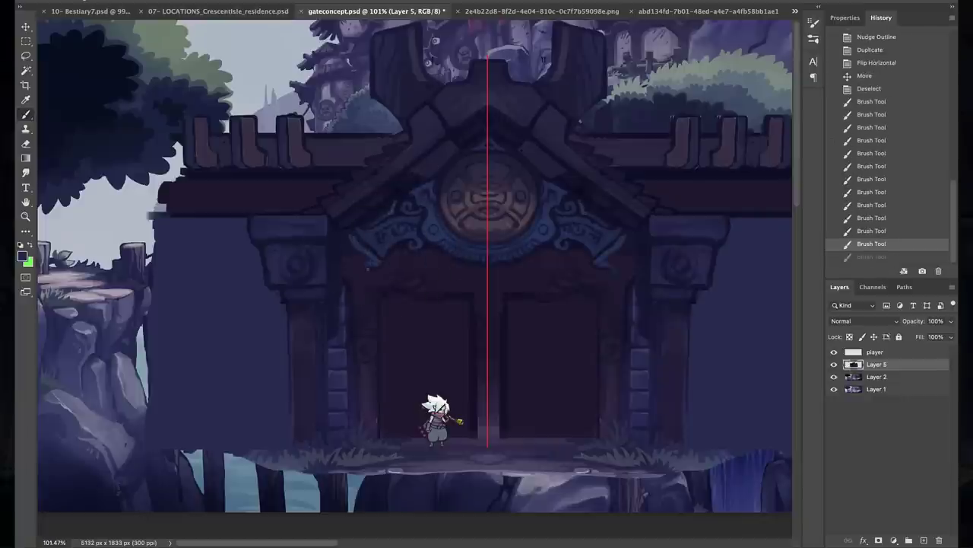
pyautogui.click(363, 266)
pyautogui.click(357, 257)
pyautogui.click(356, 251)
pyautogui.click(348, 237)
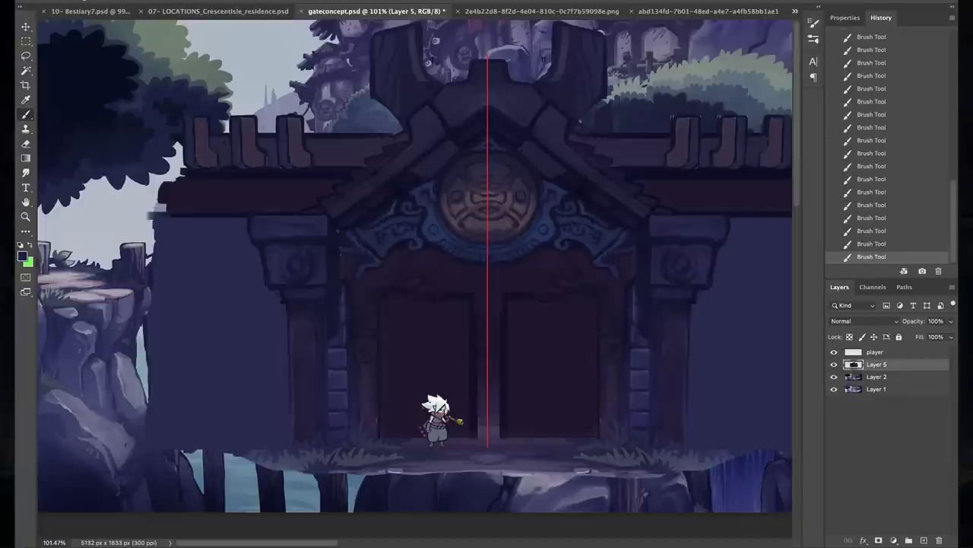
# Save the gate concept, then select a section of the left side wall.
pyautogui.moveTo(457, 304); pyautogui.dragTo(487, 274)
pyautogui.scroll(-1, 451, 239)
pyautogui.hscroll(1, 450, 238)
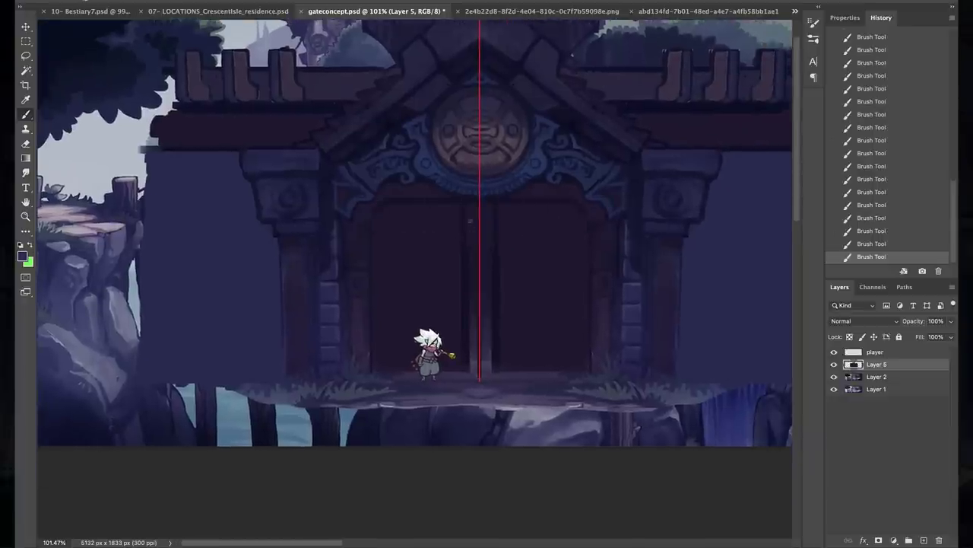
pyautogui.hotkey('ctrl', 's')
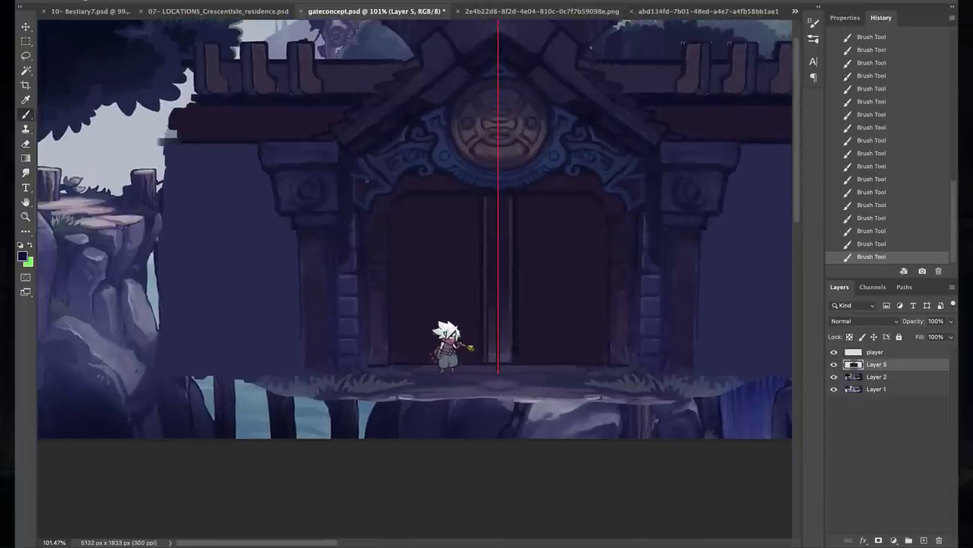
pyautogui.scroll(-2, 391, 302)
pyautogui.hscroll(-3, 392, 302)
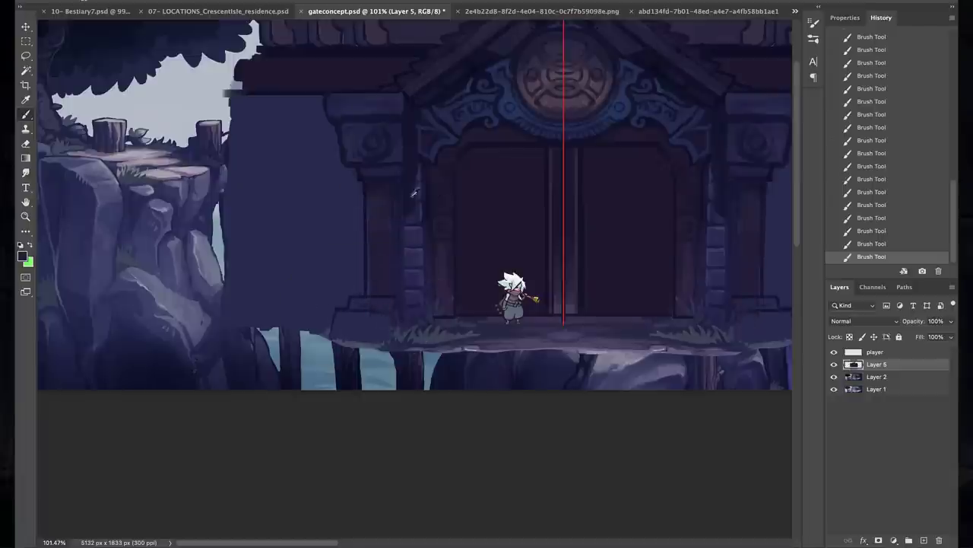
pyautogui.moveTo(477, 237); pyautogui.dragTo(505, 279)
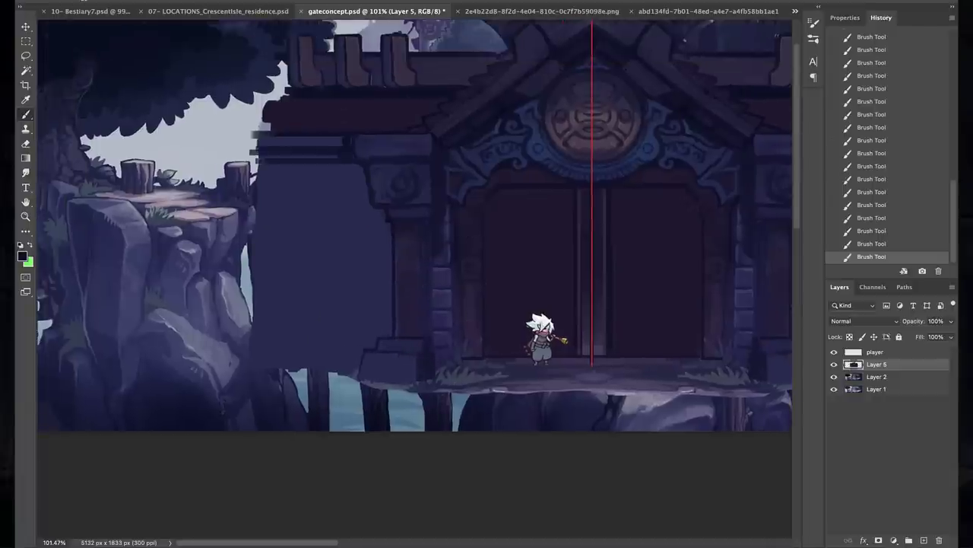
pyautogui.moveTo(275, 161)
pyautogui.mouseDown()
pyautogui.moveTo(164, 233)
pyautogui.moveTo(222, 264)
pyautogui.mouseUp()
# Lasso and place a copy of the selected wall section.
pyautogui.press('l')
pyautogui.moveTo(327, 137)
pyautogui.mouseDown()
pyautogui.moveTo(357, 191)
pyautogui.moveTo(419, 174)
pyautogui.moveTo(457, 142)
pyautogui.mouseUp()
pyautogui.hotkey('ctrl', 'd')
# Paint dark outline strokes around the left side wall panel.
pyautogui.press('b')
pyautogui.moveTo(571, 434); pyautogui.dragTo(571, 23)
pyautogui.moveTo(456, 228); pyautogui.dragTo(478, 161)
pyautogui.moveTo(262, 202); pyautogui.dragTo(358, 381)
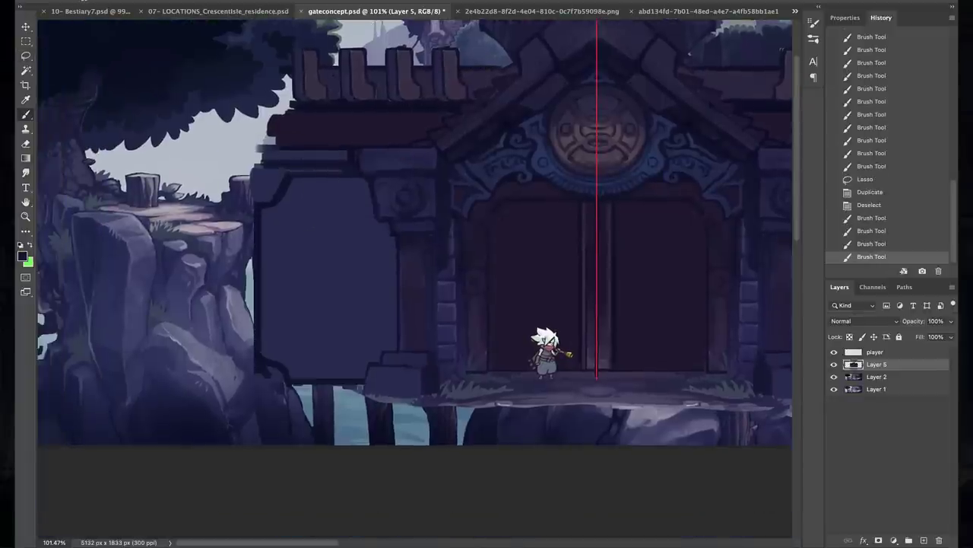
pyautogui.moveTo(274, 395); pyautogui.dragTo(422, 396)
pyautogui.moveTo(422, 396); pyautogui.dragTo(390, 358)
# Paint the front steps and dark floor lines below the doors, then save.
pyautogui.moveTo(427, 330); pyautogui.dragTo(714, 340)
pyautogui.press('r')
pyautogui.moveTo(609, 228); pyautogui.dragTo(578, 137)
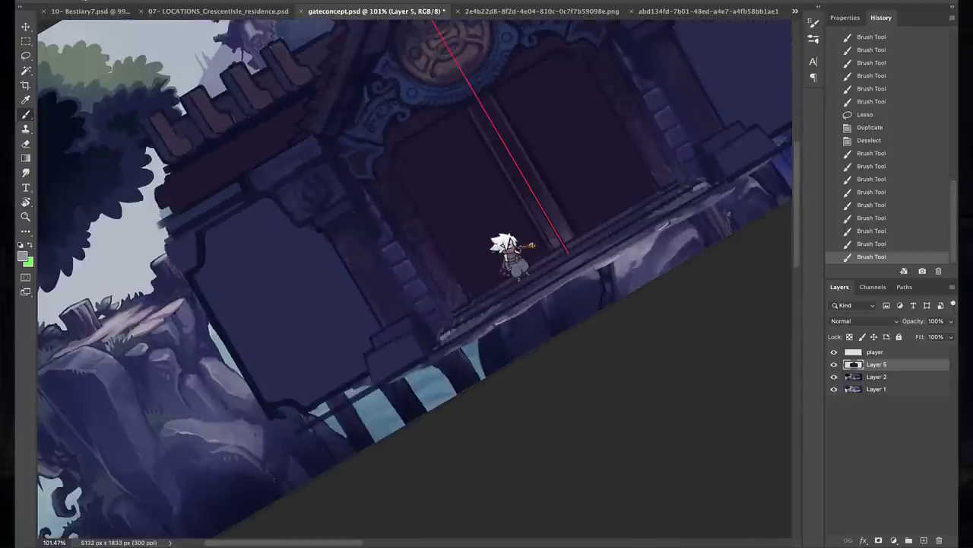
pyautogui.moveTo(511, 288); pyautogui.dragTo(630, 221)
pyautogui.moveTo(478, 301); pyautogui.dragTo(505, 282)
pyautogui.moveTo(588, 233); pyautogui.dragTo(651, 197)
pyautogui.moveTo(538, 265); pyautogui.dragTo(591, 231)
pyautogui.press('Escape')
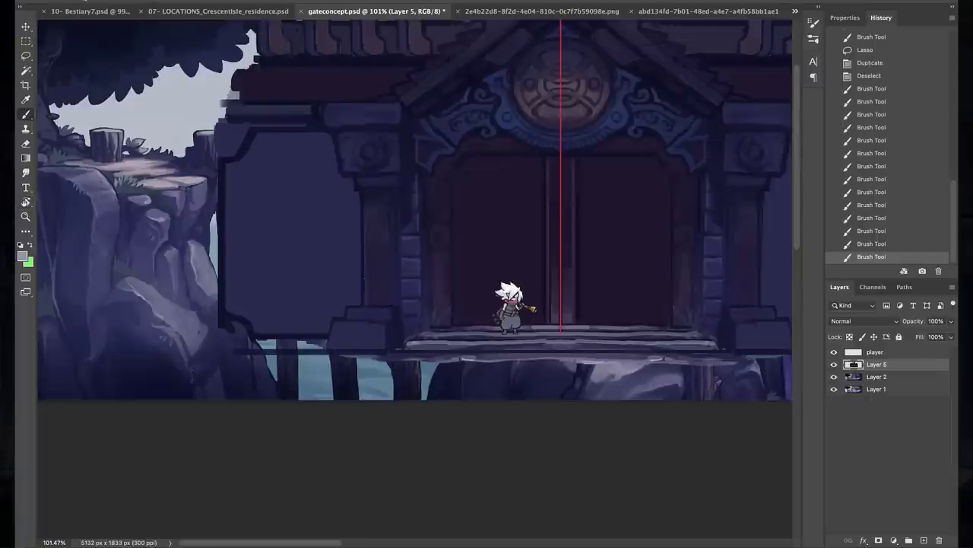
pyautogui.moveTo(425, 335); pyautogui.dragTo(700, 335)
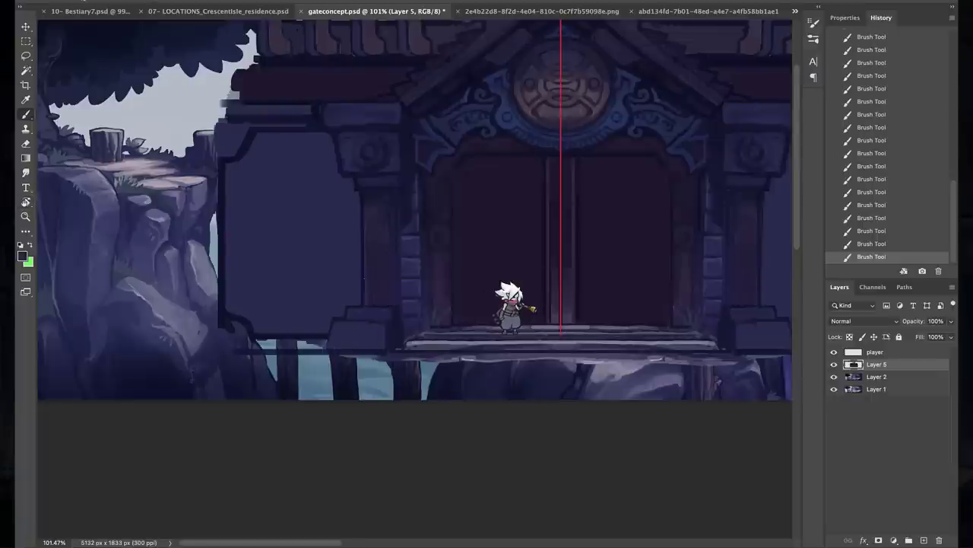
pyautogui.hscroll(2, 415, 217)
pyautogui.scroll(1, 414, 217)
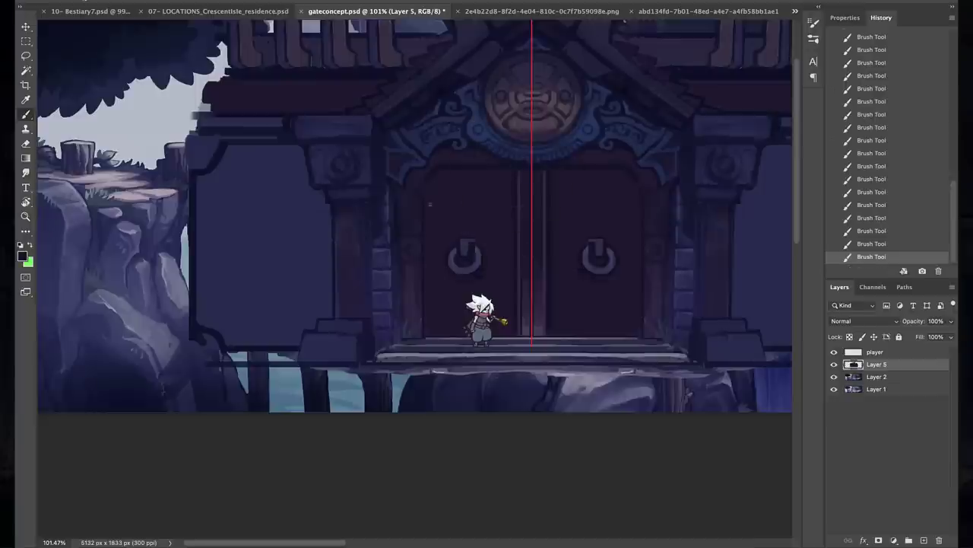
pyautogui.hotkey('ctrl', 's')
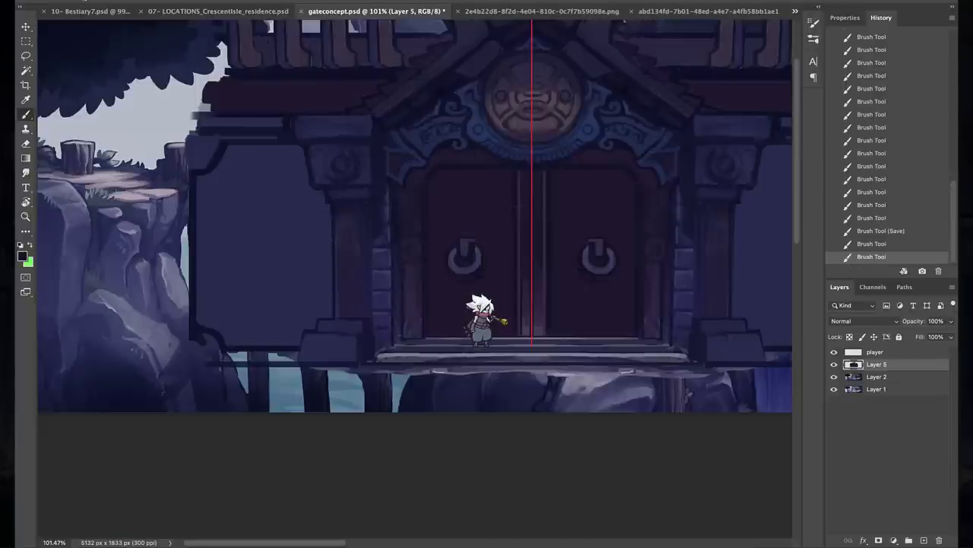
# Add brush dabs onto the left door of the gate.
pyautogui.click(391, 326)
pyautogui.click(391, 173)
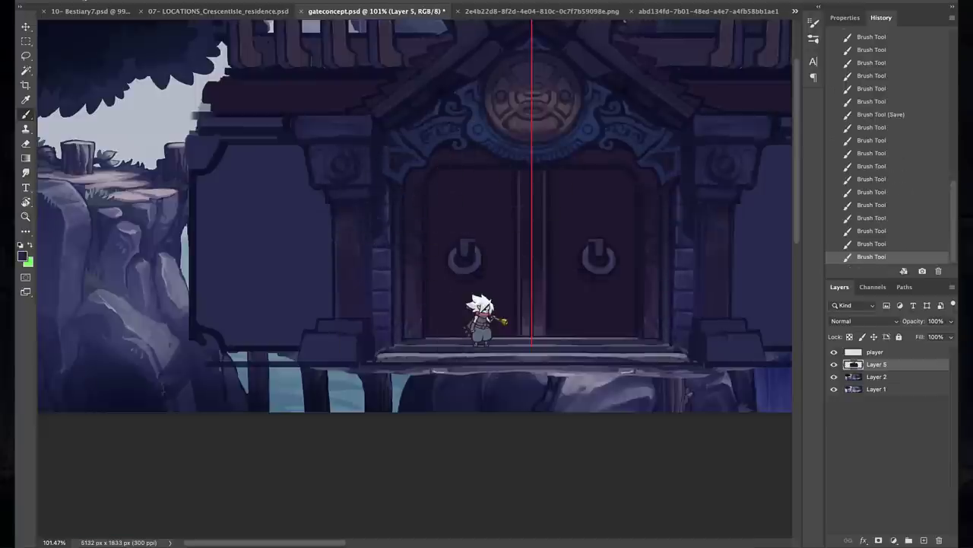
pyautogui.click(390, 134)
pyautogui.scroll(3, 433, 248)
pyautogui.scroll(-4, 404, 150)
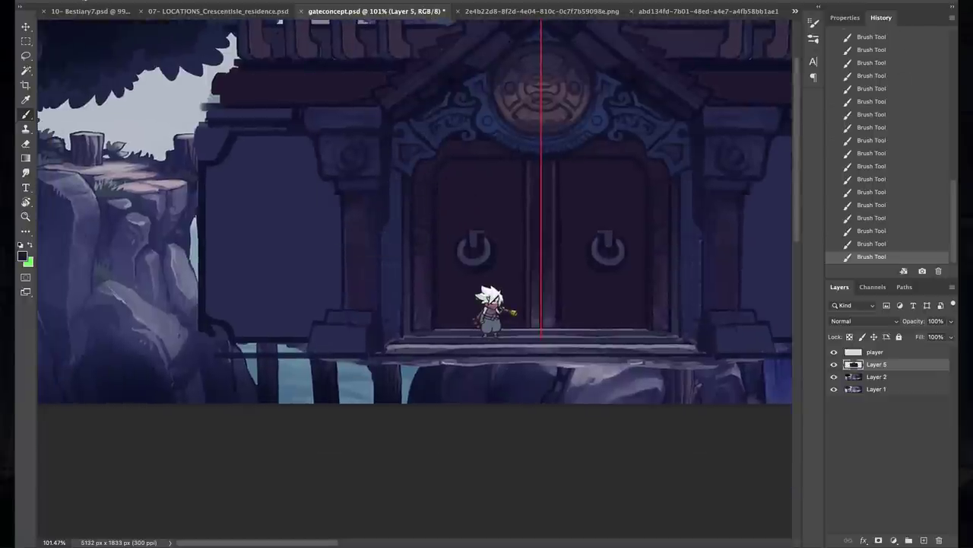
# Move the player character in front of the doors.
pyautogui.moveTo(471, 228); pyautogui.dragTo(393, 255)
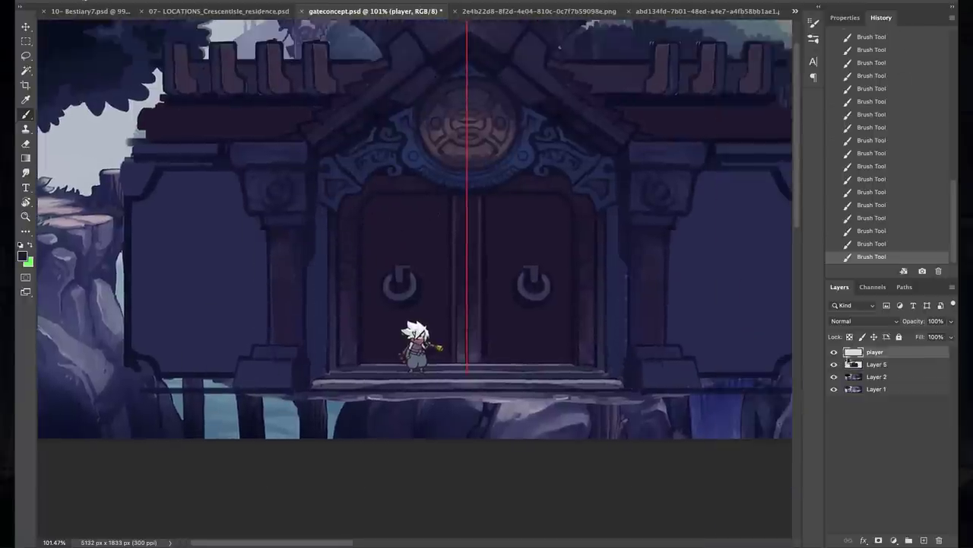
pyautogui.moveTo(414, 334); pyautogui.dragTo(409, 352)
pyautogui.moveTo(297, 207); pyautogui.dragTo(448, 276)
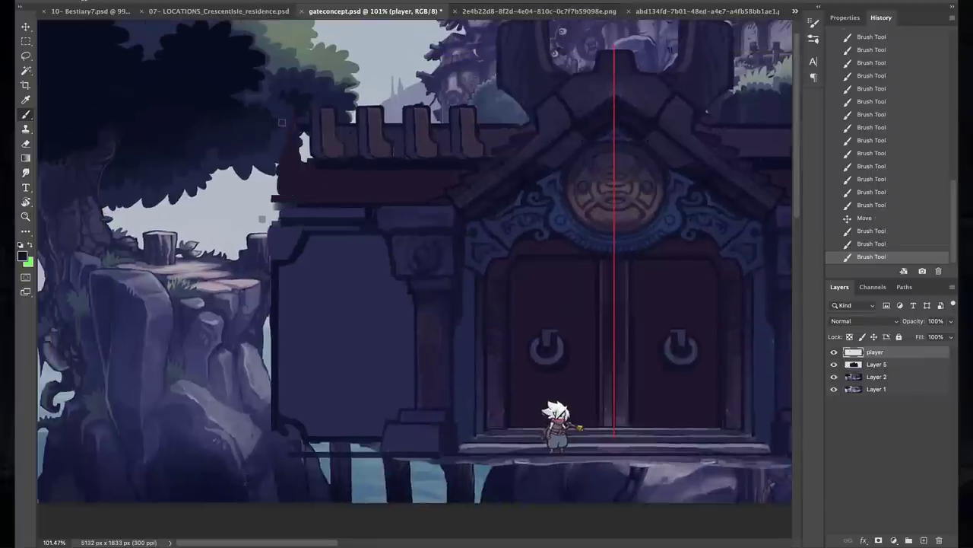
# Outline the roof's left end along the tree and fill it with dark red.
pyautogui.scroll(3, 317, 161)
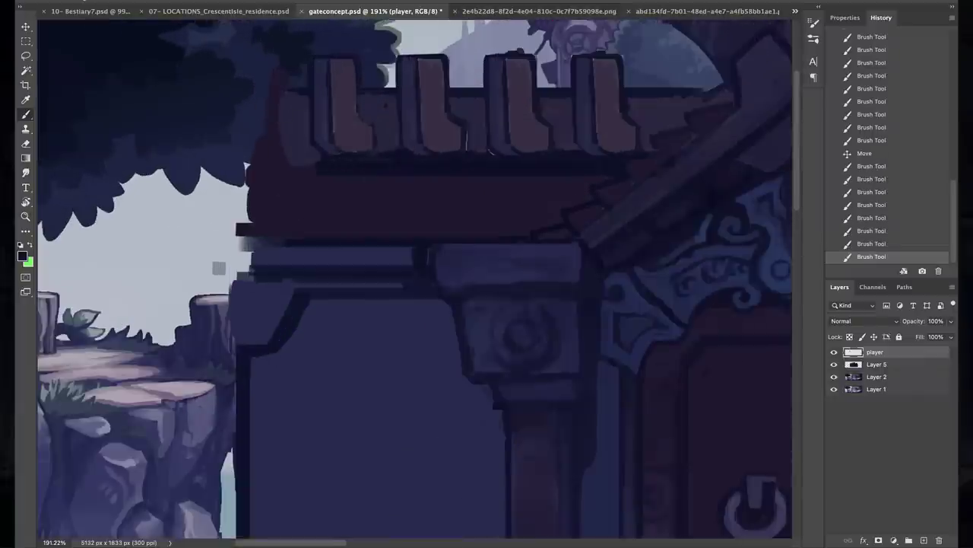
pyautogui.moveTo(175, 91)
pyautogui.mouseDown()
pyautogui.moveTo(259, 193)
pyautogui.moveTo(262, 330)
pyautogui.moveTo(327, 342)
pyautogui.mouseUp()
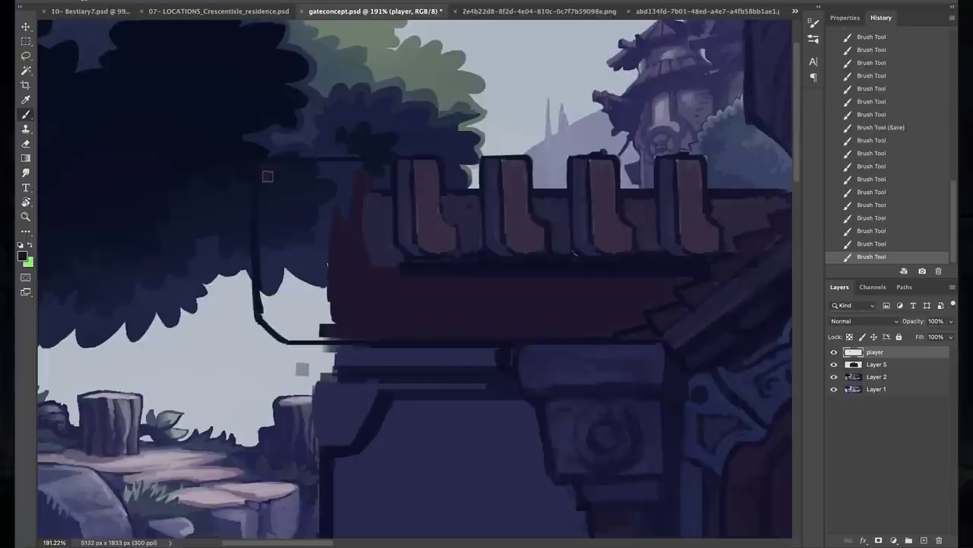
pyautogui.moveTo(266, 315)
pyautogui.mouseDown()
pyautogui.moveTo(317, 161)
pyautogui.moveTo(287, 304)
pyautogui.moveTo(334, 338)
pyautogui.mouseUp()
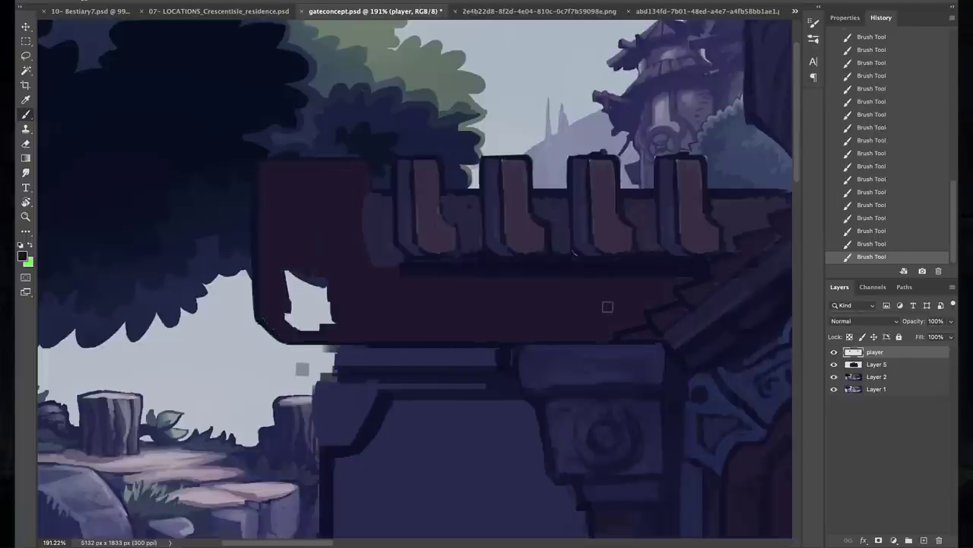
pyautogui.moveTo(320, 289); pyautogui.dragTo(358, 224)
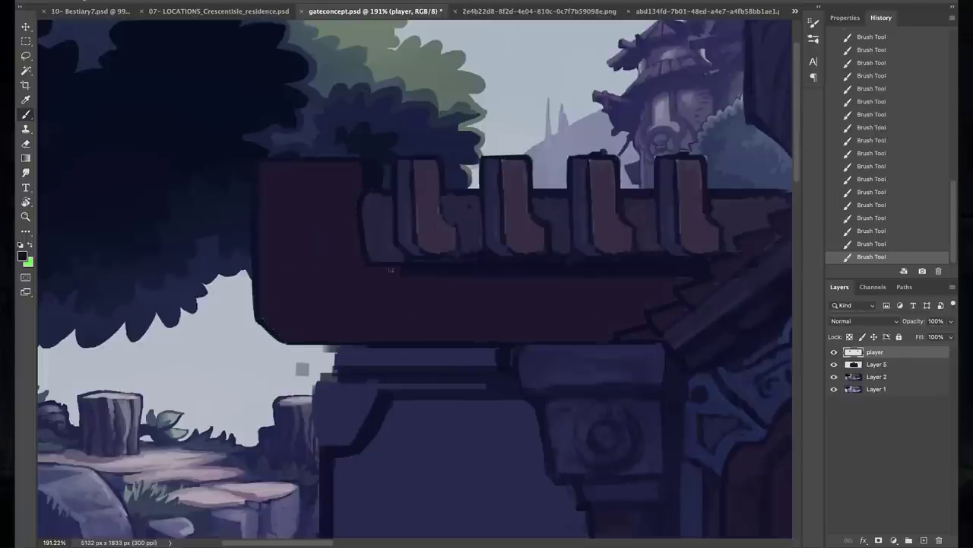
# Run a dark-red line along the roof's lower edge, frame both side walls, and save.
pyautogui.scroll(-3, 390, 269)
pyautogui.scroll(2, 513, 228)
pyautogui.moveTo(416, 239); pyautogui.dragTo(499, 238)
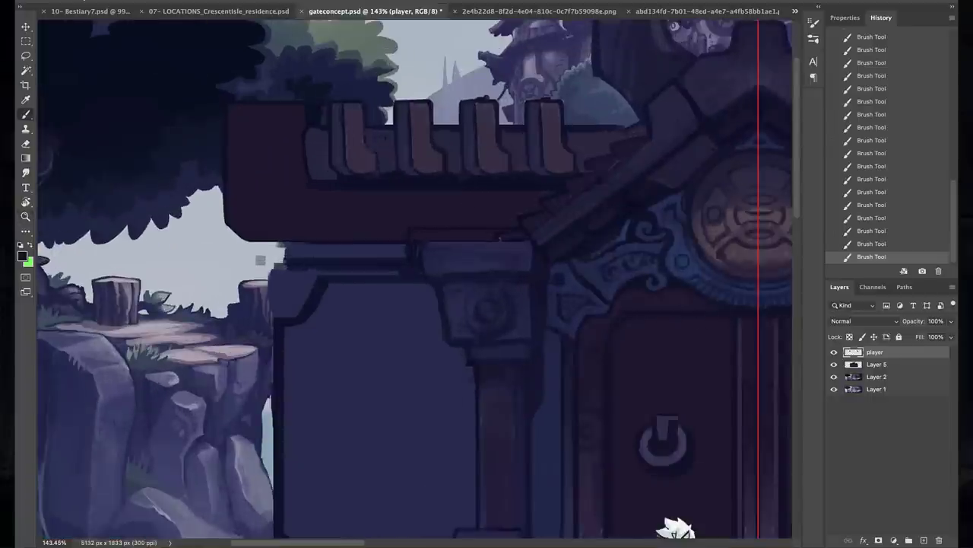
pyautogui.scroll(-3, 522, 225)
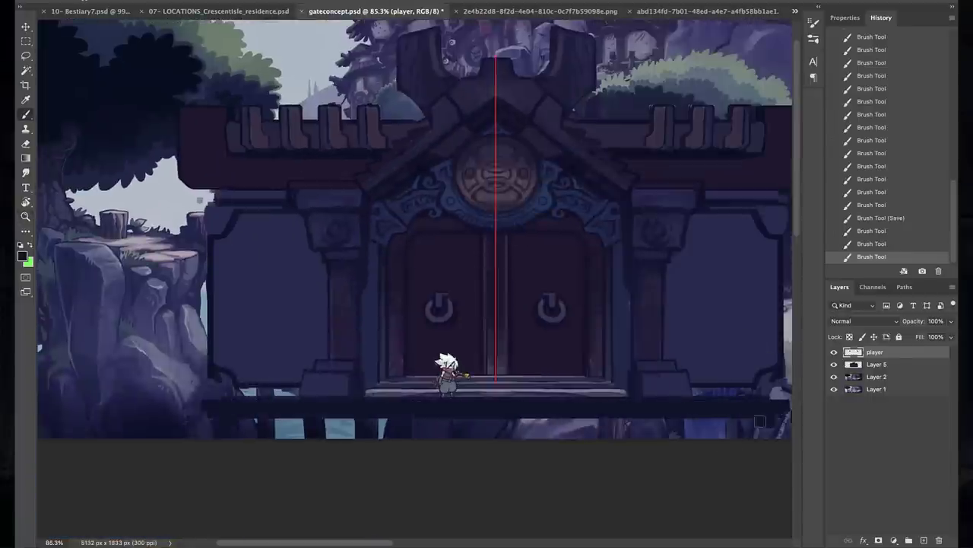
pyautogui.scroll(1, 401, 352)
pyautogui.moveTo(293, 432)
pyautogui.mouseDown()
pyautogui.moveTo(224, 420)
pyautogui.moveTo(196, 274)
pyautogui.moveTo(228, 258)
pyautogui.mouseUp()
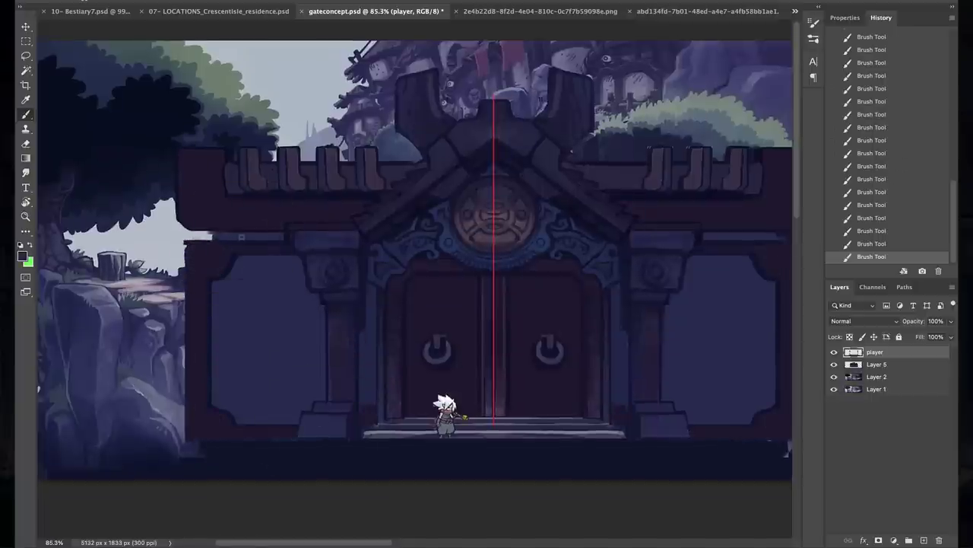
pyautogui.hotkey('ctrl', 's')
pyautogui.hscroll(2, 415, 274)
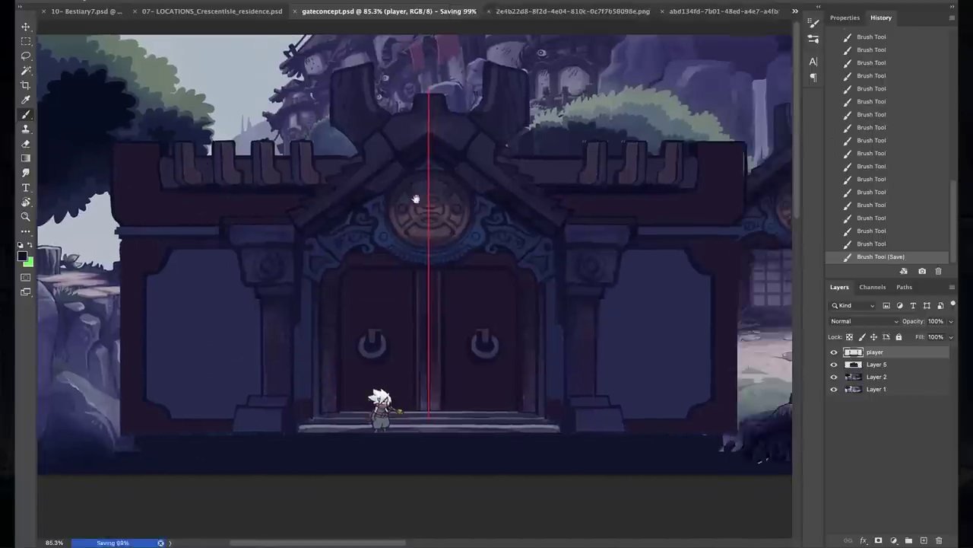
pyautogui.scroll(1, 415, 274)
# Copy the round medallion above the doors and paste it onto a new layer.
pyautogui.scroll(3, 421, 188)
pyautogui.press('m')
pyautogui.moveTo(421, 187); pyautogui.dragTo(474, 191)
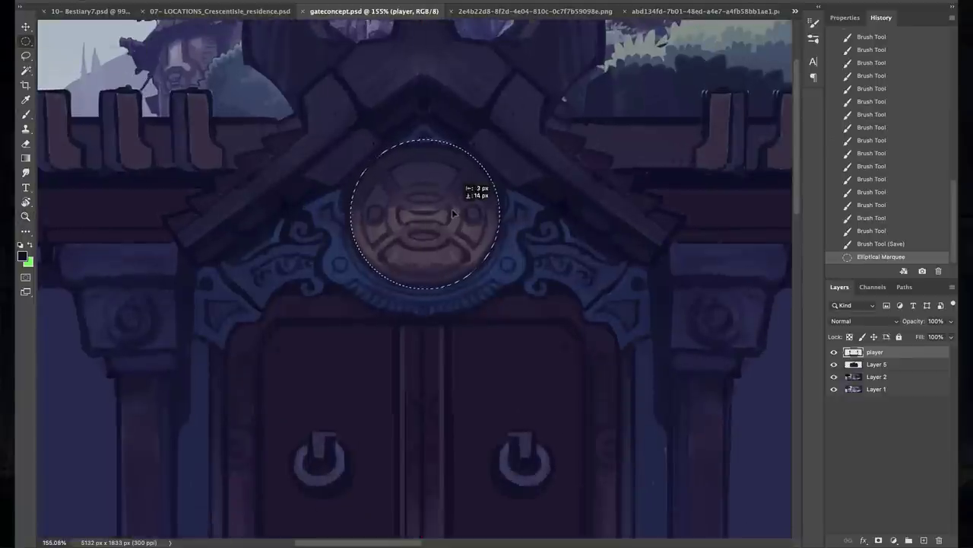
pyautogui.hotkey('ctrl', 'c')
pyautogui.hotkey('ctrl', 'v')
pyautogui.hotkey('ctrl', 't')
pyautogui.press('Return')
pyautogui.click(835, 351)
pyautogui.click(835, 351)
# Pick a light colour and paint pale mirrored arcs across the medallion.
pyautogui.press('b')
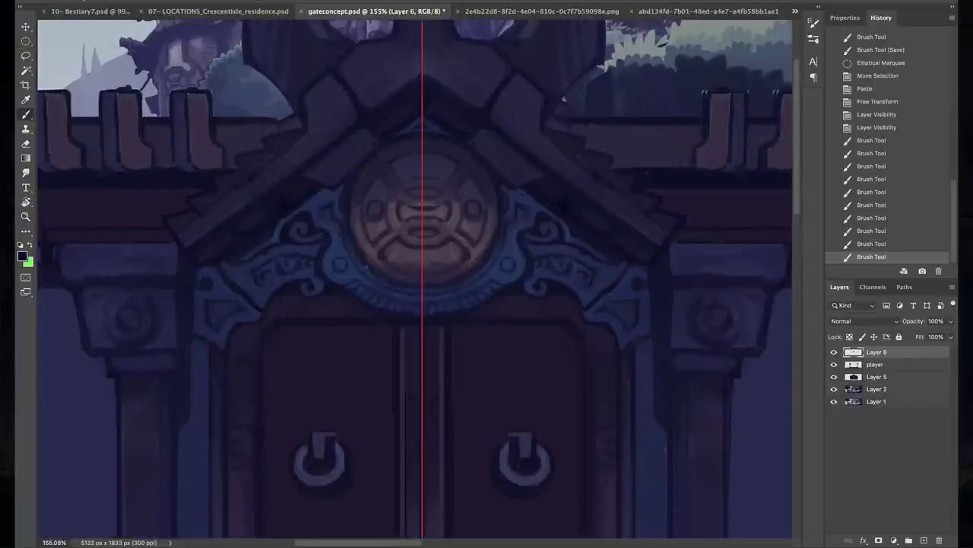
pyautogui.click(22, 257)
pyautogui.press('Return')
pyautogui.moveTo(389, 204); pyautogui.dragTo(421, 218)
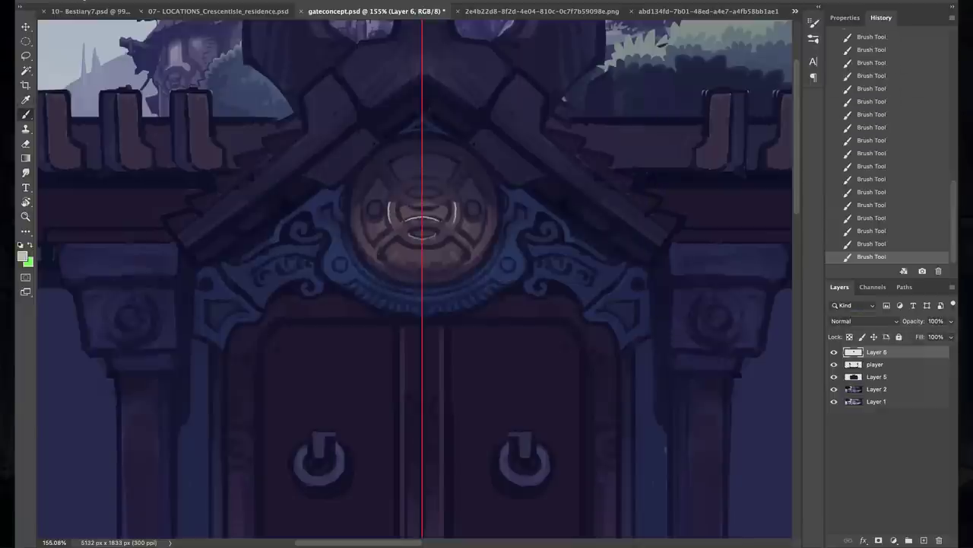
pyautogui.moveTo(376, 254); pyautogui.dragTo(389, 271)
pyautogui.moveTo(426, 228); pyautogui.dragTo(471, 198)
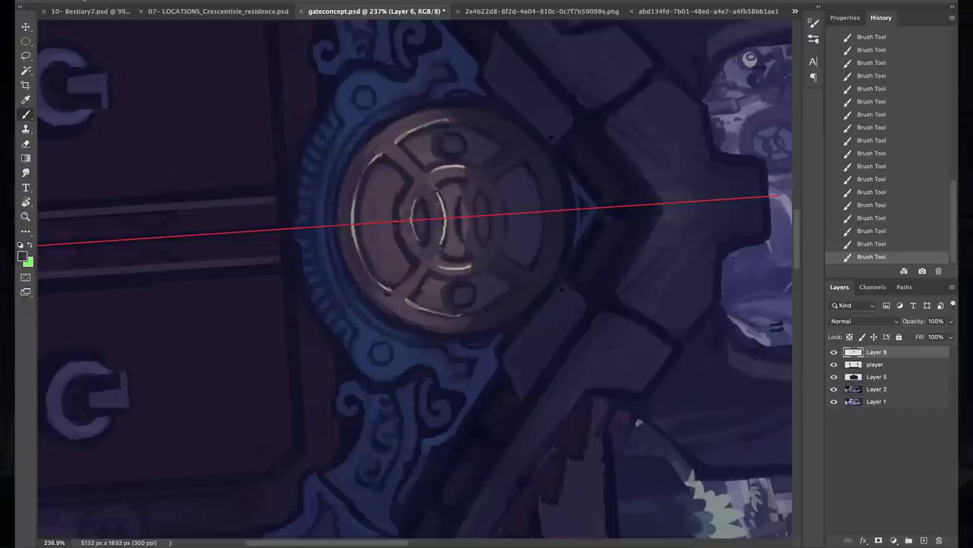
pyautogui.moveTo(389, 311); pyautogui.dragTo(471, 46)
pyautogui.scroll(-5, 465, 201)
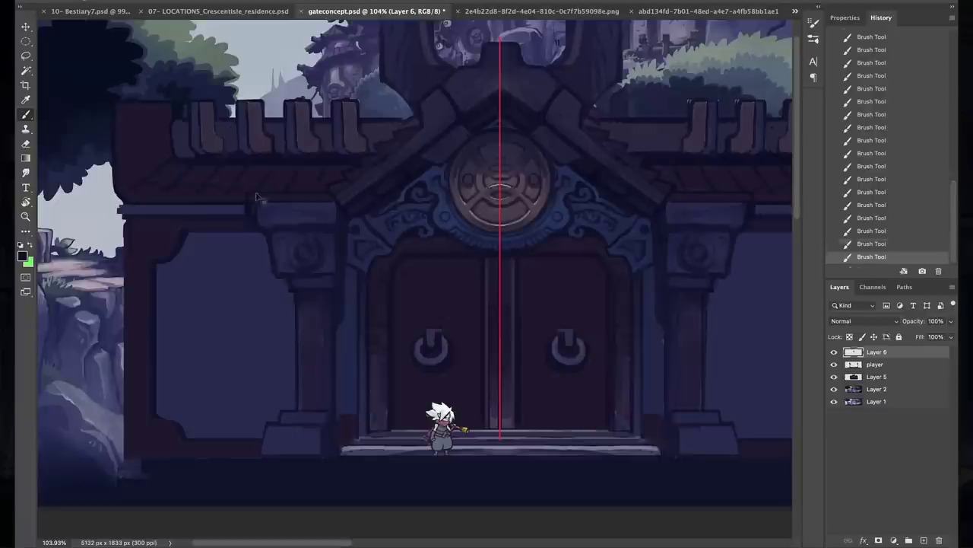
# Darken the top and left edges of the left wall panel.
pyautogui.scroll(2, 287, 221)
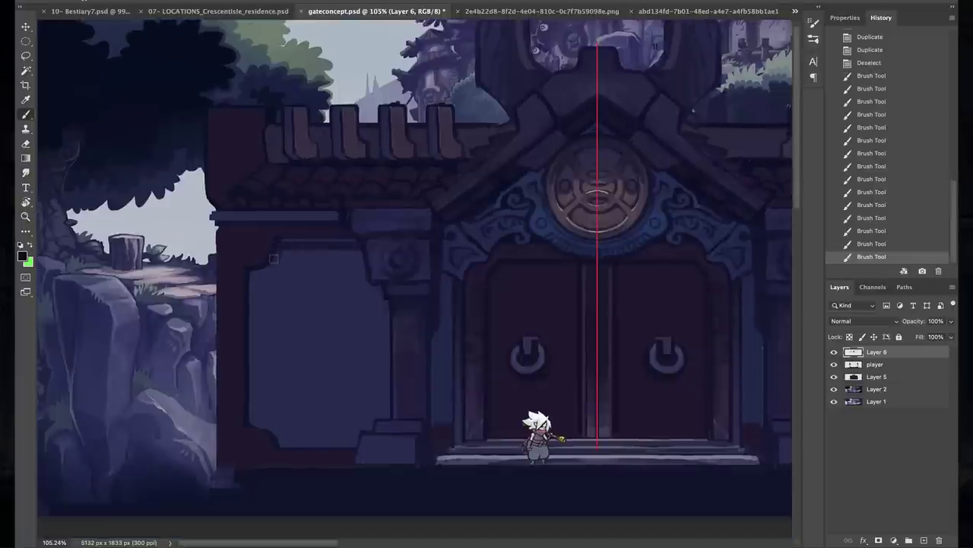
pyautogui.moveTo(273, 259); pyautogui.dragTo(254, 426)
pyautogui.moveTo(295, 240); pyautogui.dragTo(352, 242)
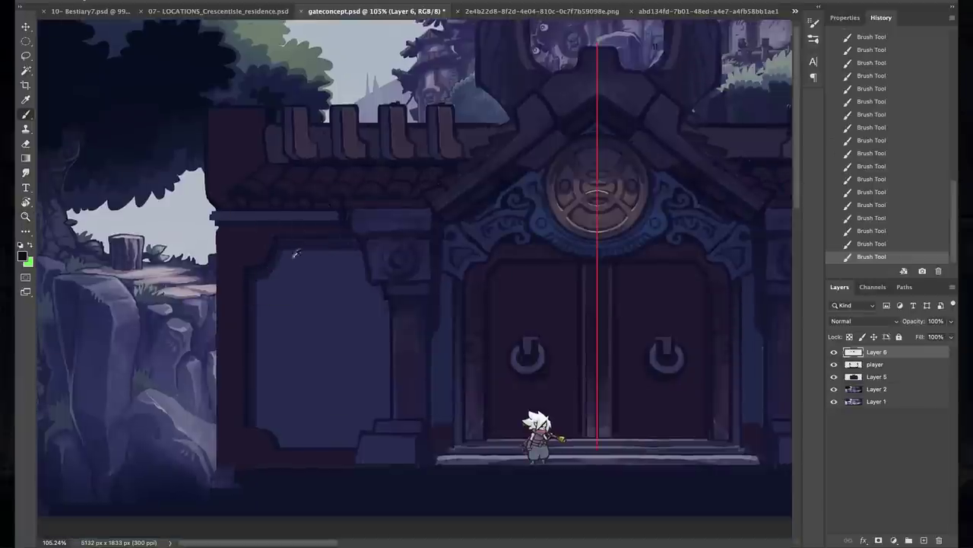
pyautogui.scroll(1, 415, 267)
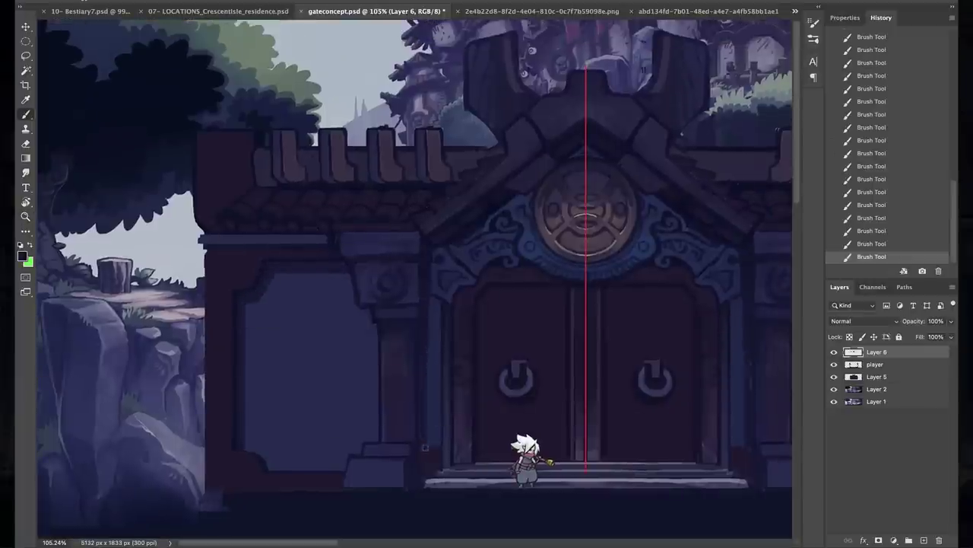
pyautogui.scroll(-5, 423, 348)
pyautogui.hscroll(-5, 423, 347)
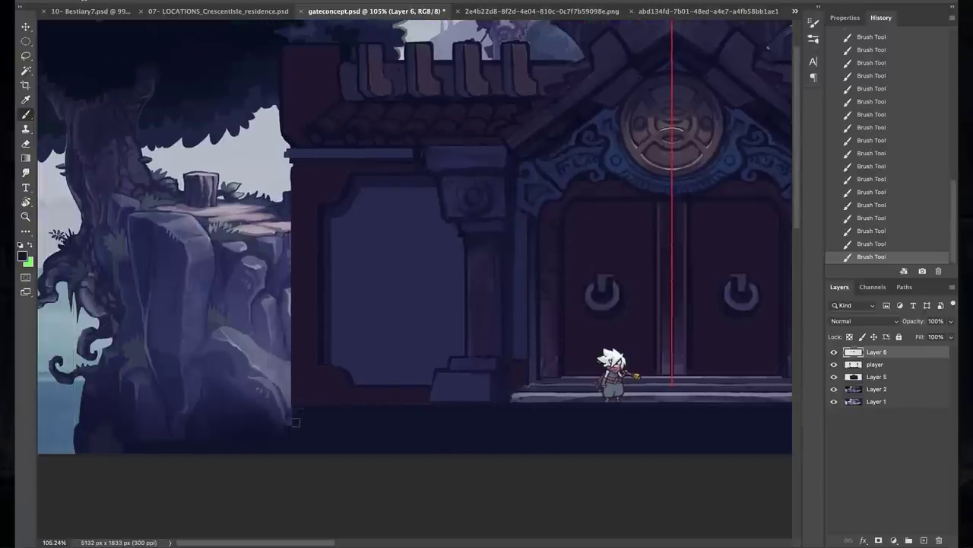
pyautogui.keyDown('alt'); pyautogui.scroll(3, 295, 422); pyautogui.keyUp('alt')
# Paint a light line on the left door and save the gate concept.
pyautogui.moveTo(373, 308)
pyautogui.mouseDown()
pyautogui.moveTo(374, 255)
pyautogui.moveTo(395, 320)
pyautogui.moveTo(392, 418)
pyautogui.mouseUp()
pyautogui.press('l')
pyautogui.hotkey('ctrl', 'd')
pyautogui.press('b')
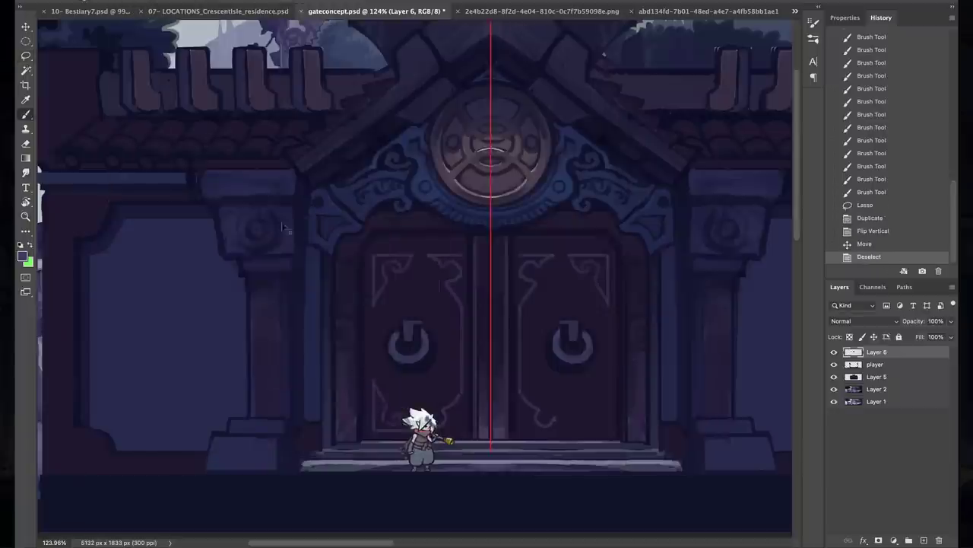
pyautogui.hotkey('ctrl', 's')
# Trace pale mirrored lines along the door edges and detail the steps.
pyautogui.scroll(-1, 354, 187)
pyautogui.moveTo(360, 226); pyautogui.dragTo(362, 402)
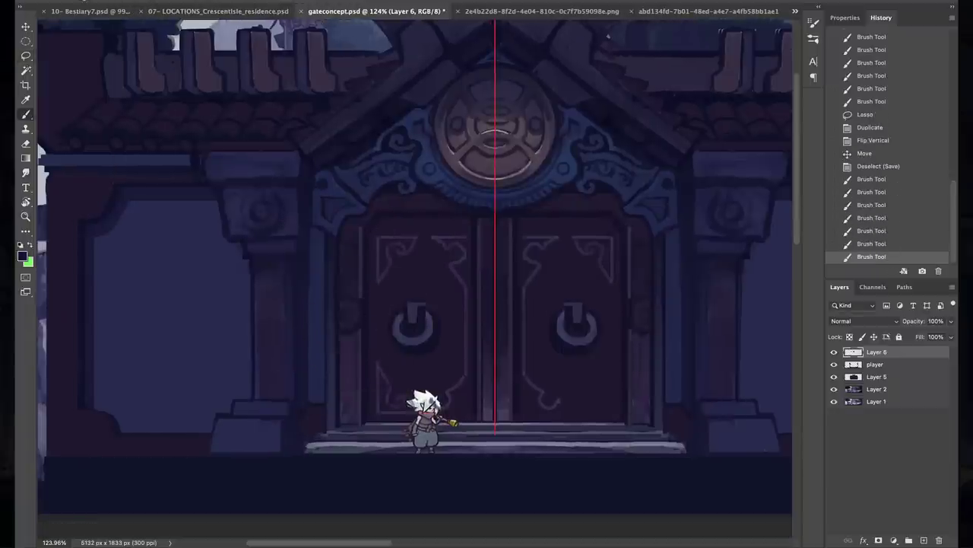
pyautogui.scroll(-3, 591, 258)
pyautogui.scroll(3, 429, 384)
pyautogui.moveTo(429, 349); pyautogui.dragTo(564, 349)
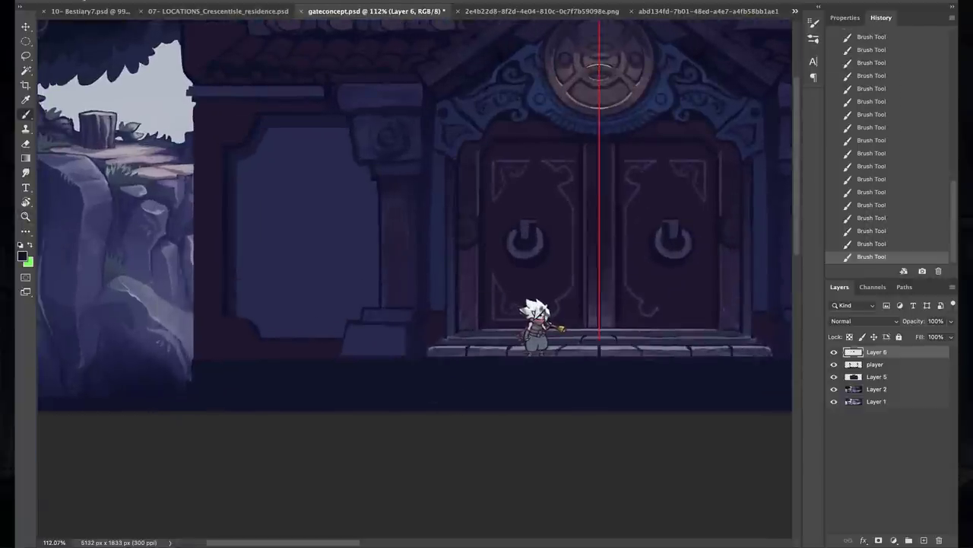
# Cut the character onto its own layer, rename it 'player', and merge layers.
pyautogui.click(833, 364)
pyautogui.moveTo(876, 352); pyautogui.dragTo(876, 370)
pyautogui.press('m')
pyautogui.moveTo(511, 287); pyautogui.dragTo(576, 330)
pyautogui.hotkey('ctrl', 'x')
pyautogui.hotkey('ctrl', 'v')
pyautogui.press('Left')
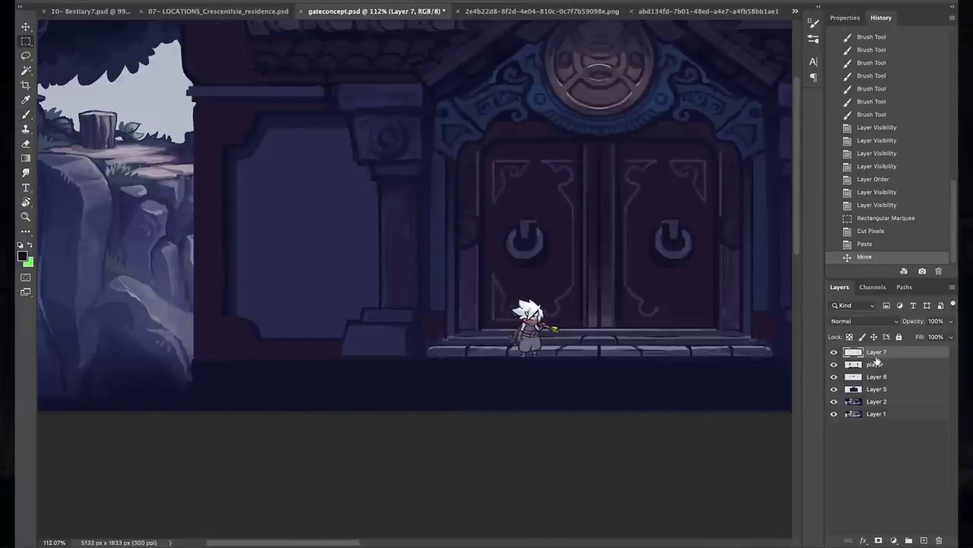
pyautogui.doubleClick(877, 351)
pyautogui.write('player')
pyautogui.press('Return')
pyautogui.hotkey('ctrl', 'e')
pyautogui.click(833, 364)
pyautogui.click(834, 365)
# Brush mirrored strokes across the floor steps in front of the doors.
pyautogui.press('b')
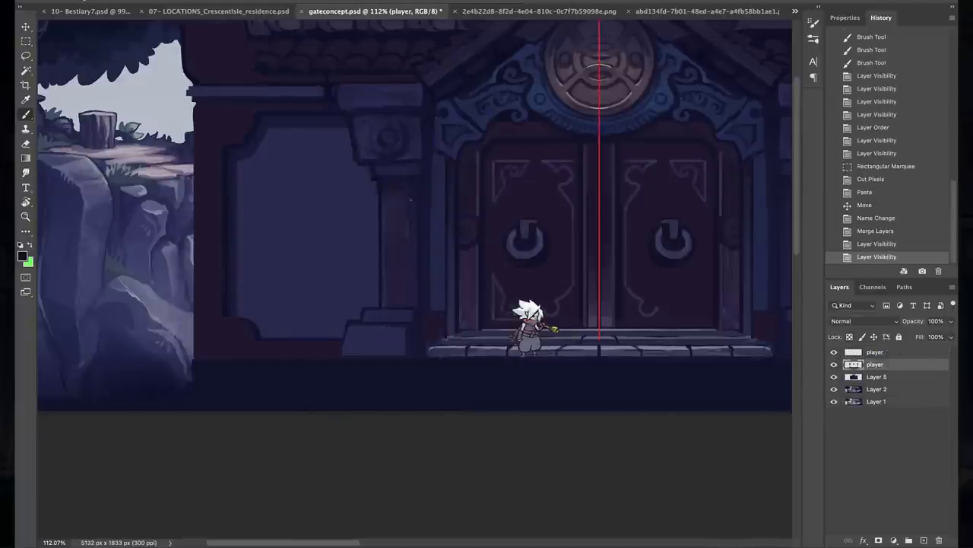
pyautogui.scroll(4, 410, 199)
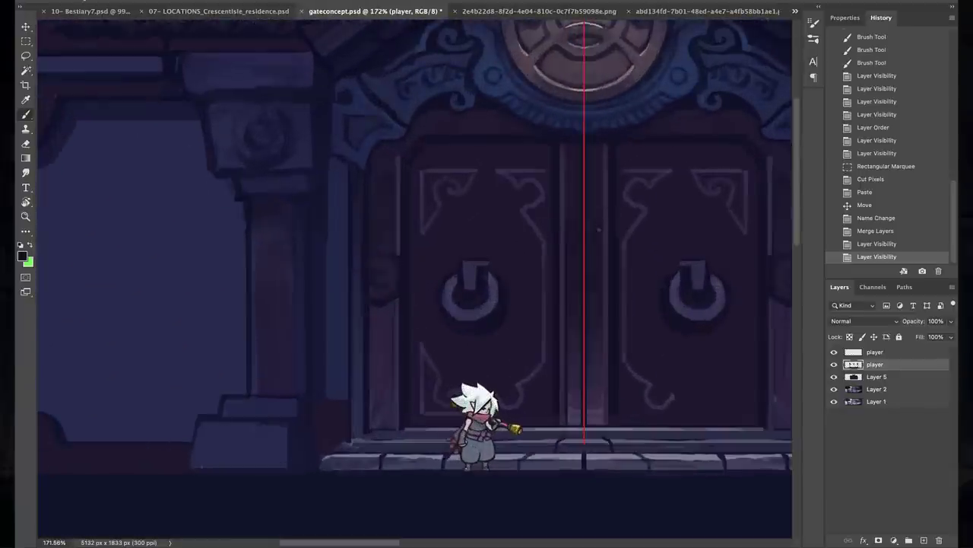
pyautogui.hscroll(4, 415, 247)
pyautogui.moveTo(527, 400); pyautogui.dragTo(603, 400)
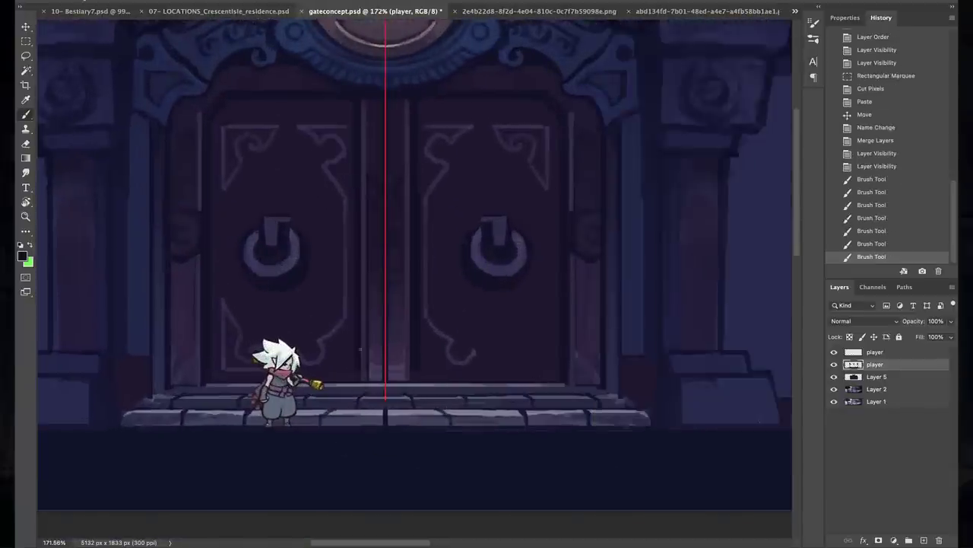
pyautogui.moveTo(426, 388)
pyautogui.mouseDown()
pyautogui.moveTo(563, 388)
pyautogui.moveTo(591, 351)
pyautogui.mouseUp()
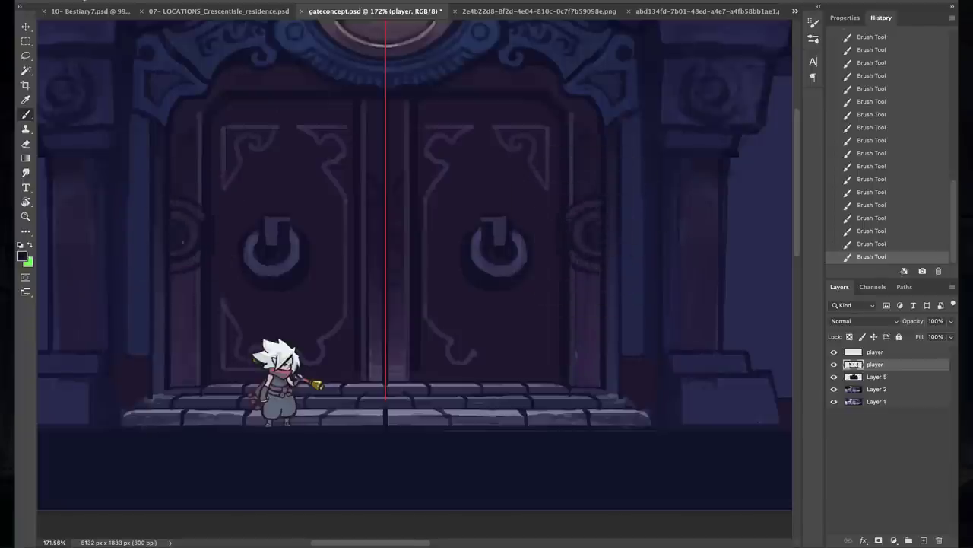
pyautogui.moveTo(200, 232); pyautogui.dragTo(250, 145)
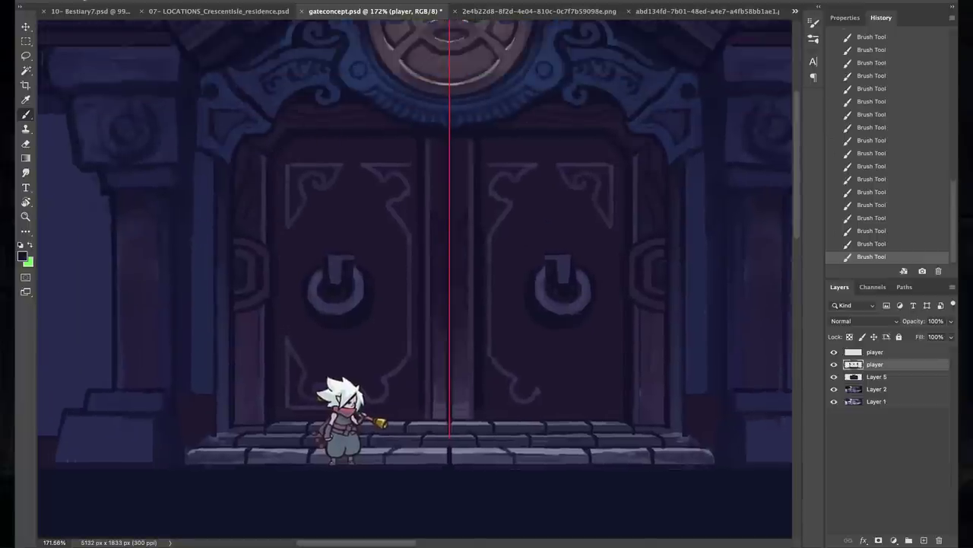
pyautogui.scroll(-2, 786, 347)
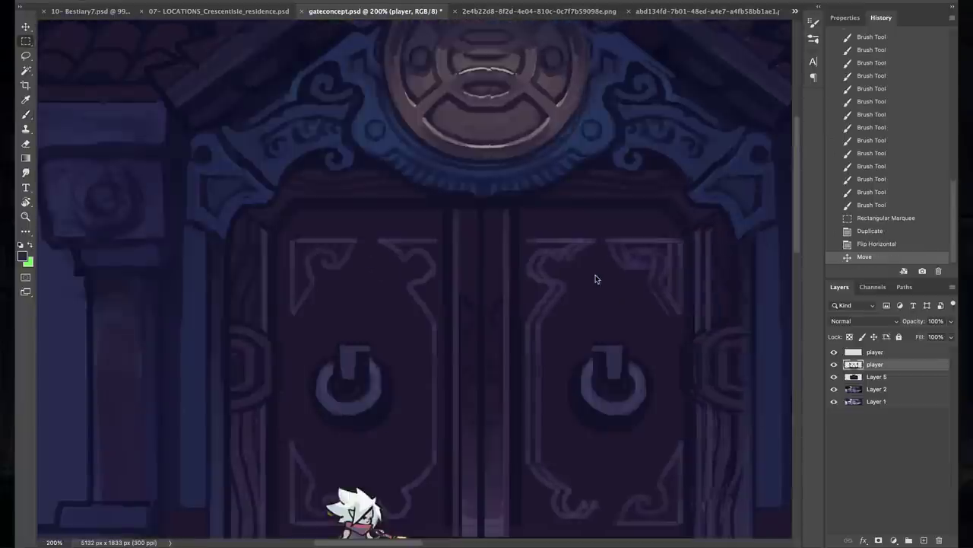
# Merge the player layer into Layer 5, brush a vertical stroke at the door centre, and deselect.
pyautogui.scroll(5, 595, 279)
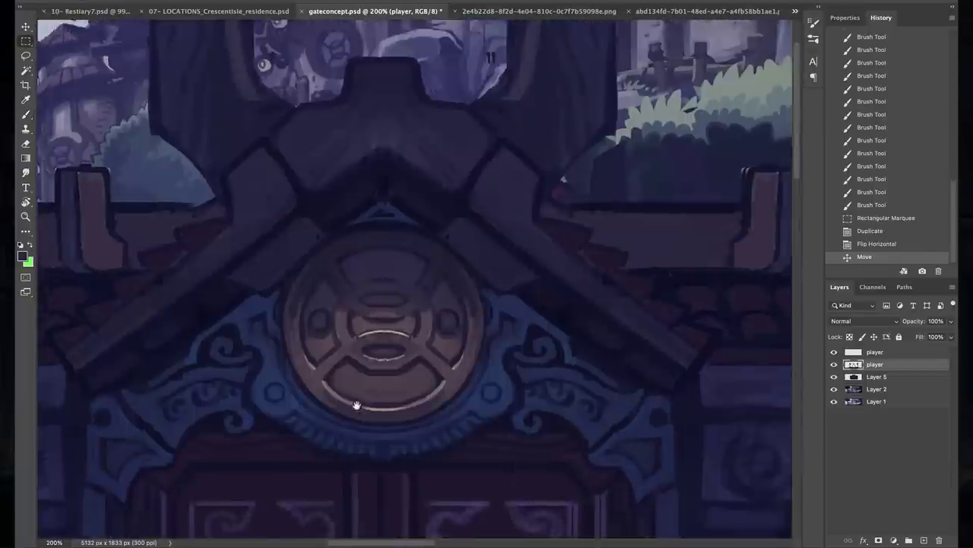
pyautogui.scroll(-5, 487, 228)
pyautogui.scroll(-4, 532, 167)
pyautogui.hotkey('ctrl', 'e')
pyautogui.scroll(-2, 569, 137)
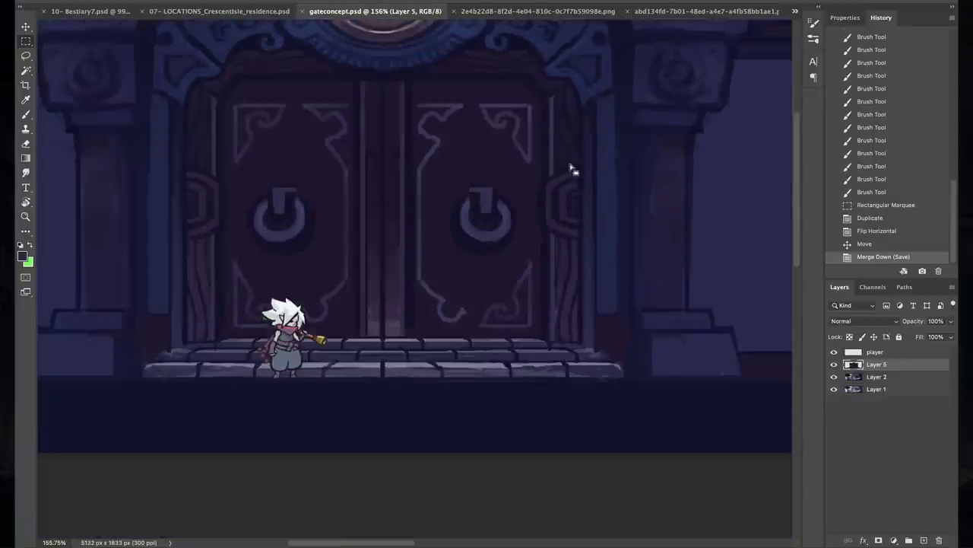
pyautogui.scroll(-3, 484, 169)
pyautogui.press('b')
pyautogui.moveTo(533, 27); pyautogui.dragTo(532, 437)
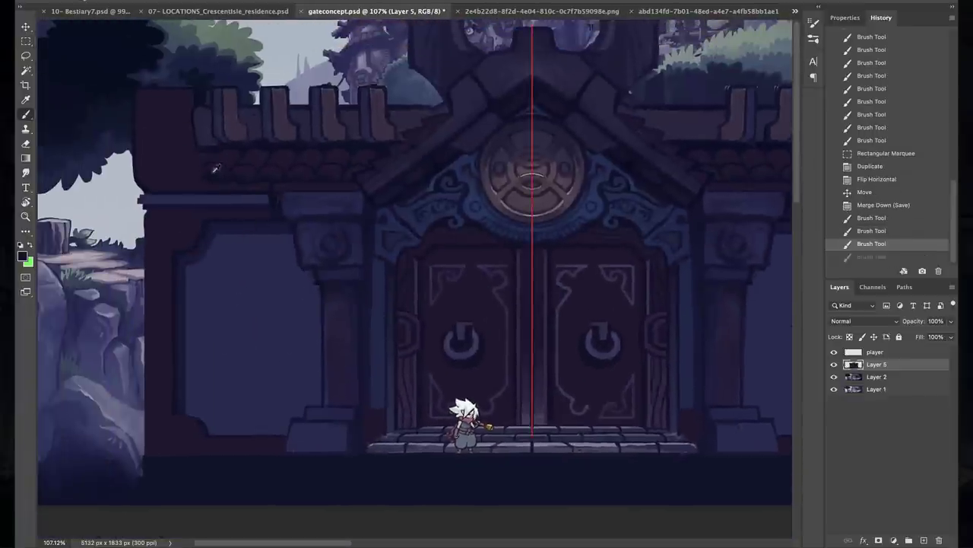
pyautogui.hotkey('ctrl', 'd')
# Dab a diagonal row of paint marks across the top of the left pillar.
pyautogui.click(213, 165)
pyautogui.click(205, 159)
pyautogui.click(198, 152)
pyautogui.click(191, 146)
pyautogui.click(181, 138)
pyautogui.click(174, 133)
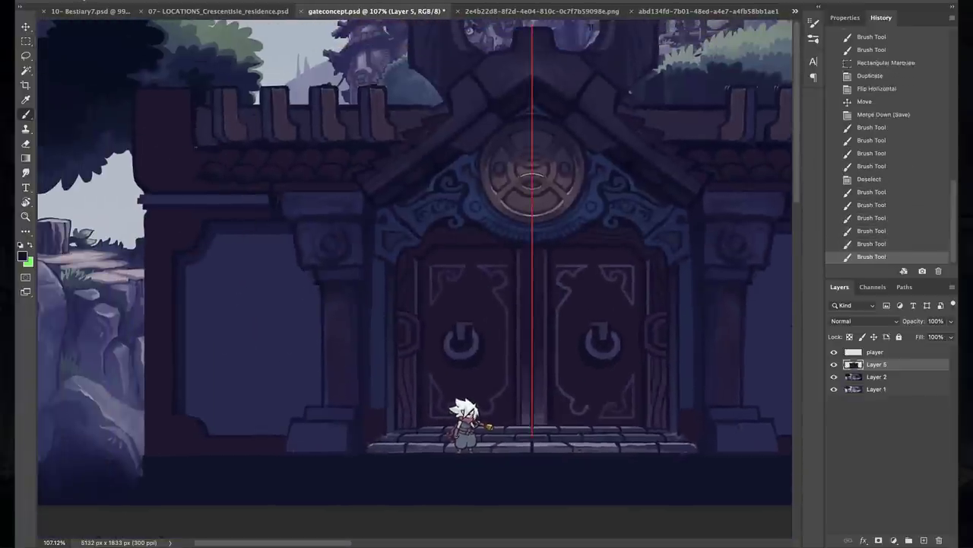
pyautogui.click(164, 125)
pyautogui.click(156, 118)
pyautogui.click(152, 114)
pyautogui.click(160, 125)
pyautogui.click(167, 137)
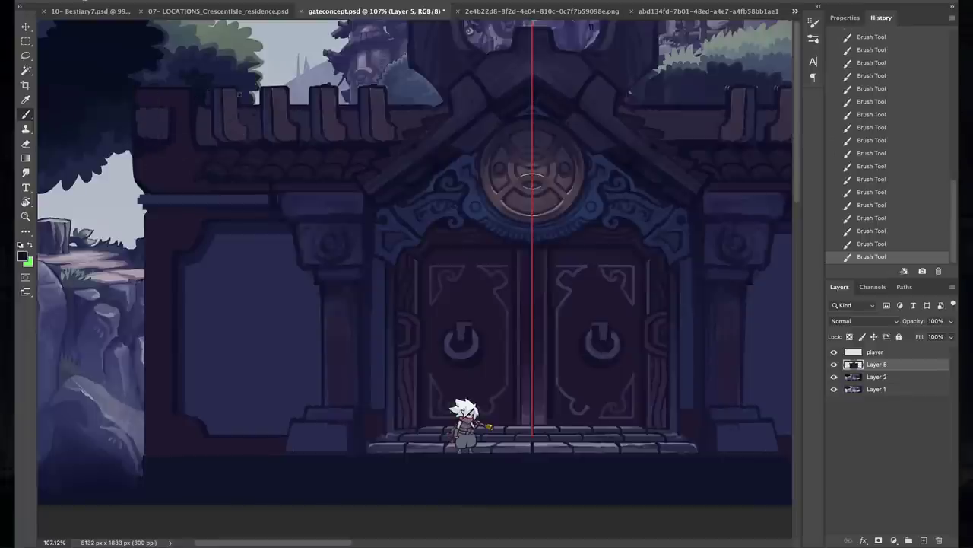
# Pan to the gate's left side and paint over the red guide line.
pyautogui.moveTo(385, 112); pyautogui.dragTo(321, 141)
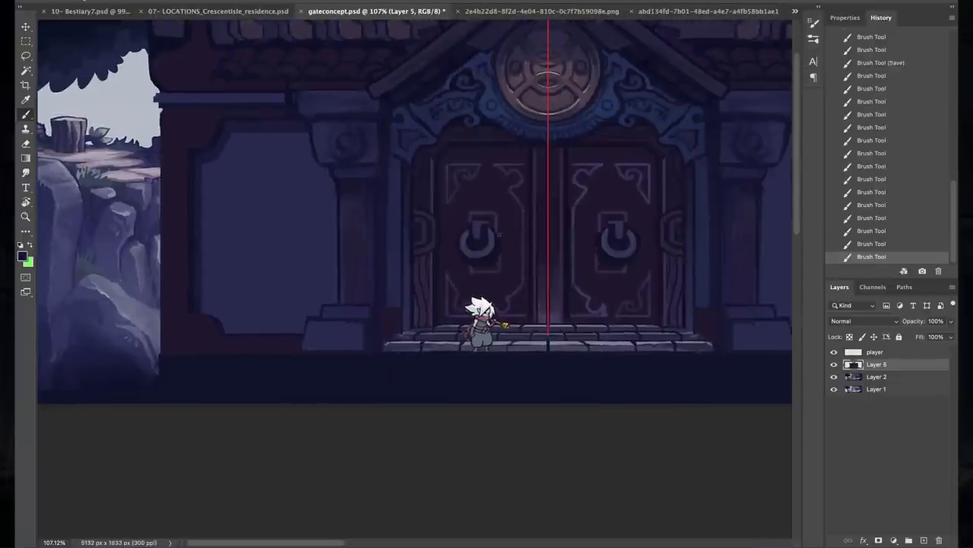
pyautogui.moveTo(498, 235); pyautogui.dragTo(446, 238)
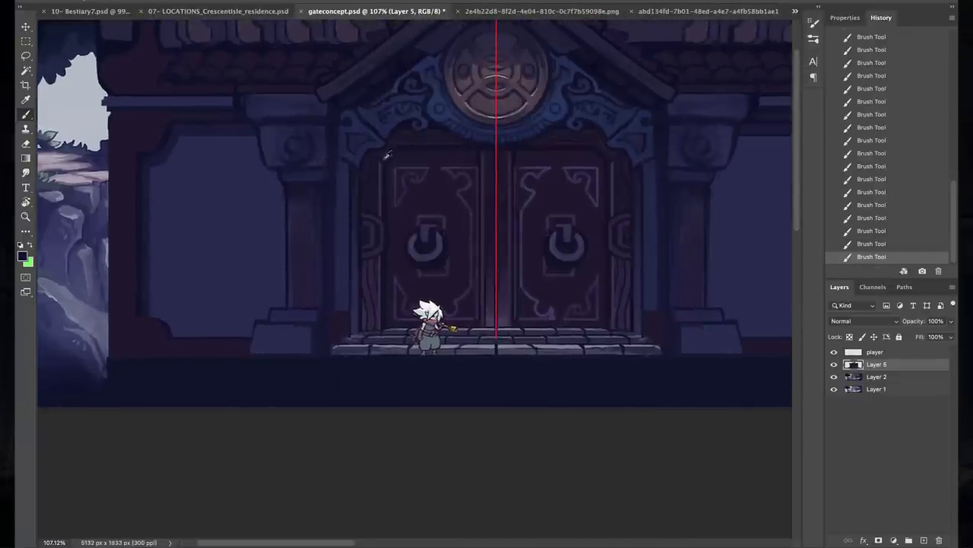
pyautogui.scroll(-3, 415, 228)
pyautogui.hotkey('ctrl', ',')
pyautogui.hotkey('ctrl', ',')
pyautogui.hotkey('ctrl', ',')
pyautogui.hotkey('ctrl', ',')
pyautogui.moveTo(441, 51); pyautogui.dragTo(441, 398)
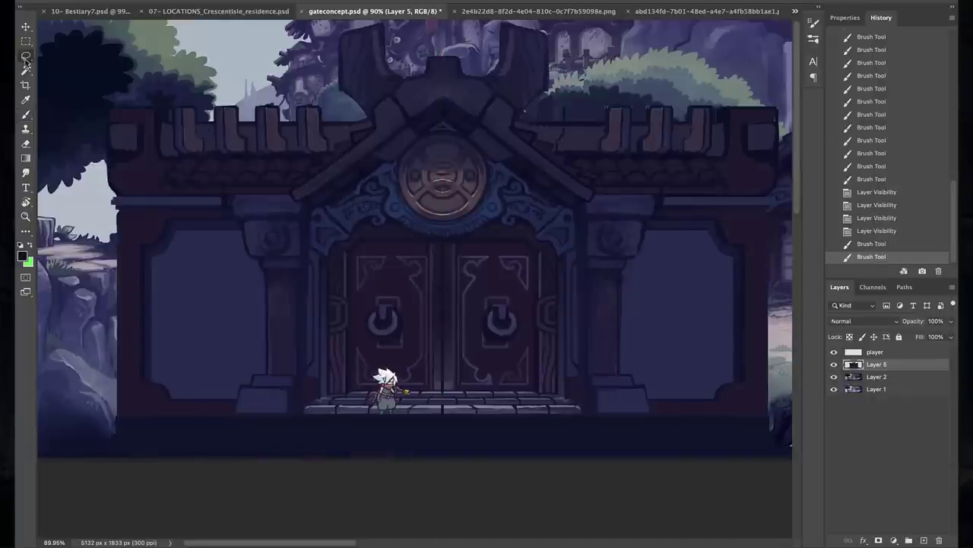
# Duplicate the left roof half, flip and place it on the right side, then save.
pyautogui.moveTo(114, 30); pyautogui.dragTo(415, 228)
pyautogui.hotkey('ctrl', 'j')
pyautogui.moveTo(365, 137); pyautogui.dragTo(558, 163)
pyautogui.hotkey('ctrl', 'x')
pyautogui.hotkey('ctrl', 'v')
pyautogui.scroll(10, 413, 305)
pyautogui.press('Left')
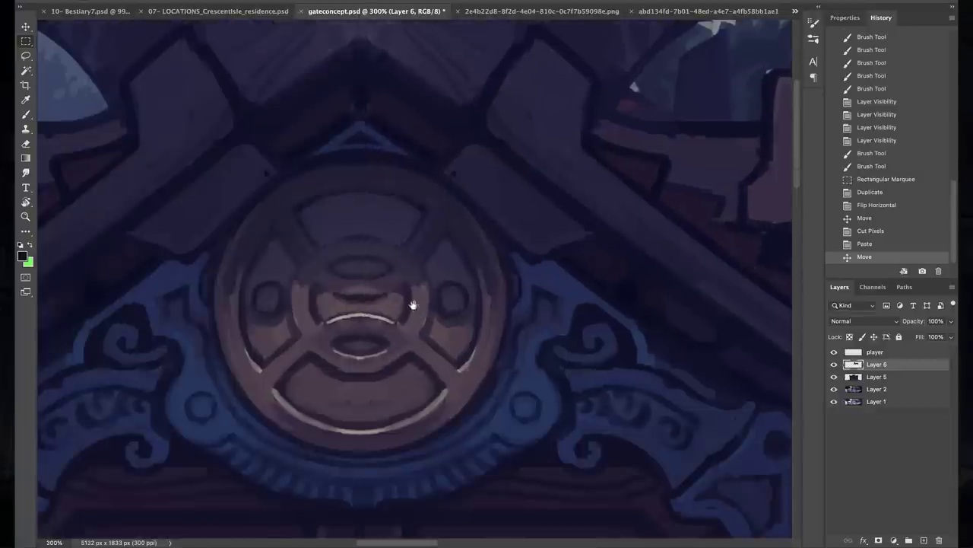
pyautogui.scroll(-5, 504, 226)
pyautogui.hotkey('ctrl', 's')
# Sketch brush strokes into the gap between the doors.
pyautogui.scroll(-5, 506, 226)
pyautogui.scroll(4, 482, 343)
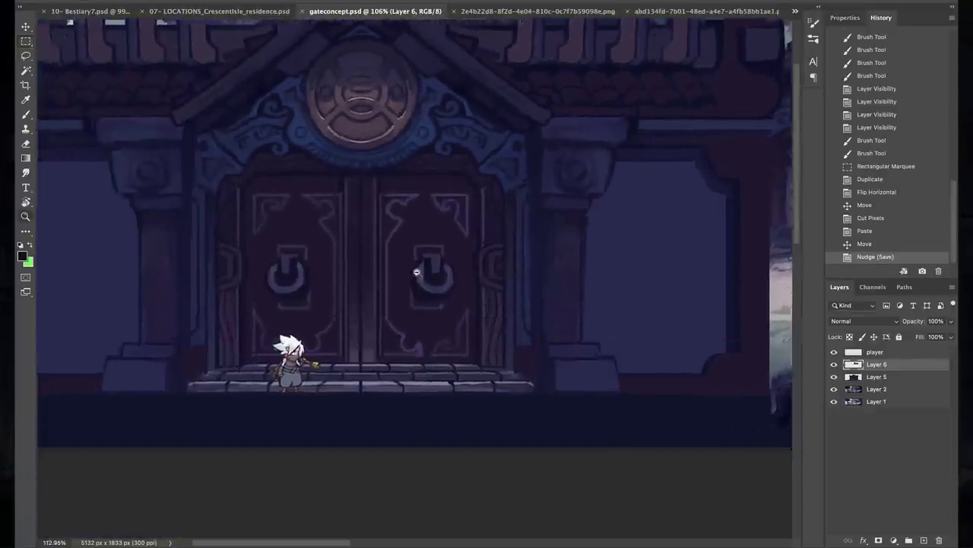
pyautogui.press('b')
pyautogui.moveTo(354, 234)
pyautogui.mouseDown()
pyautogui.moveTo(335, 205)
pyautogui.moveTo(365, 251)
pyautogui.moveTo(358, 389)
pyautogui.moveTo(361, 145)
pyautogui.mouseUp()
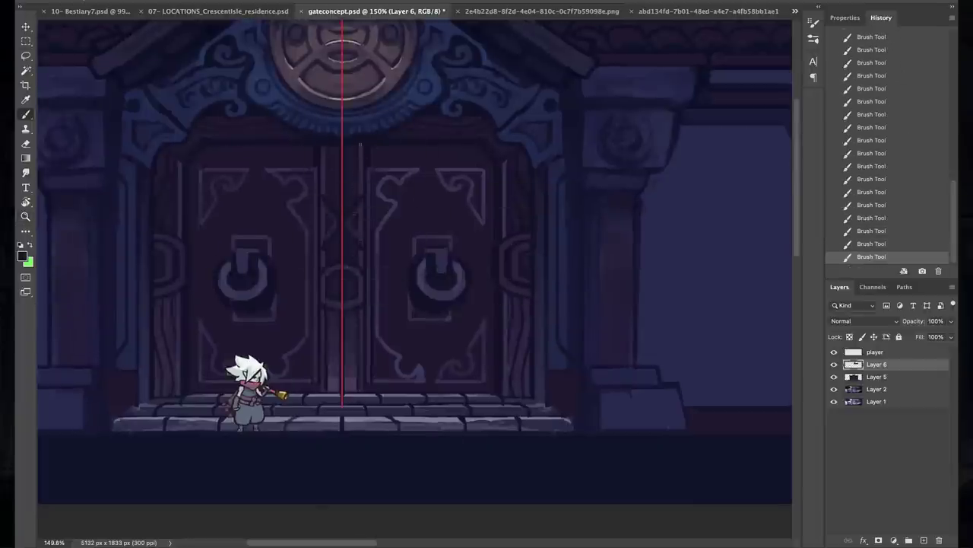
# Marquee the left wing of the building, then duplicate and flip it horizontally.
pyautogui.hscroll(-5, 500, 341)
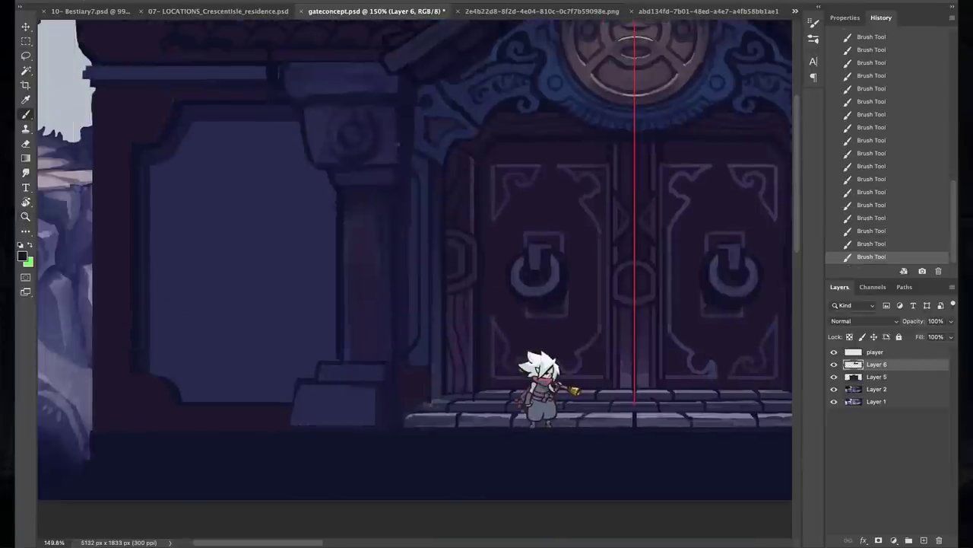
pyautogui.scroll(-4, 515, 267)
pyautogui.press('m')
pyautogui.moveTo(142, 174)
pyautogui.mouseDown()
pyautogui.moveTo(348, 293)
pyautogui.moveTo(217, 304)
pyautogui.moveTo(333, 285)
pyautogui.mouseUp()
pyautogui.hotkey('ctrl', 'e')
pyautogui.hotkey('ctrl', 'j')
# Undo the flip, then select, move and nudge a left wall section into place.
pyautogui.hotkey('ctrl', 'z')
pyautogui.hotkey('ctrl', 'z')
pyautogui.hotkey('ctrl', 'z')
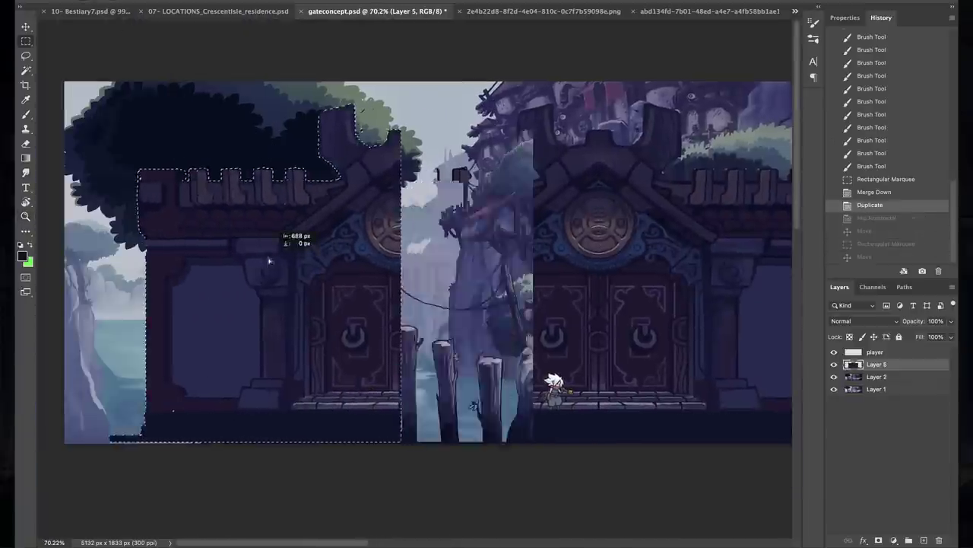
pyautogui.moveTo(330, 232); pyautogui.dragTo(380, 434)
pyautogui.moveTo(342, 206); pyautogui.dragTo(387, 251)
pyautogui.moveTo(313, 167); pyautogui.dragTo(344, 242)
pyautogui.press('Left')
pyautogui.scroll(5, 336, 315)
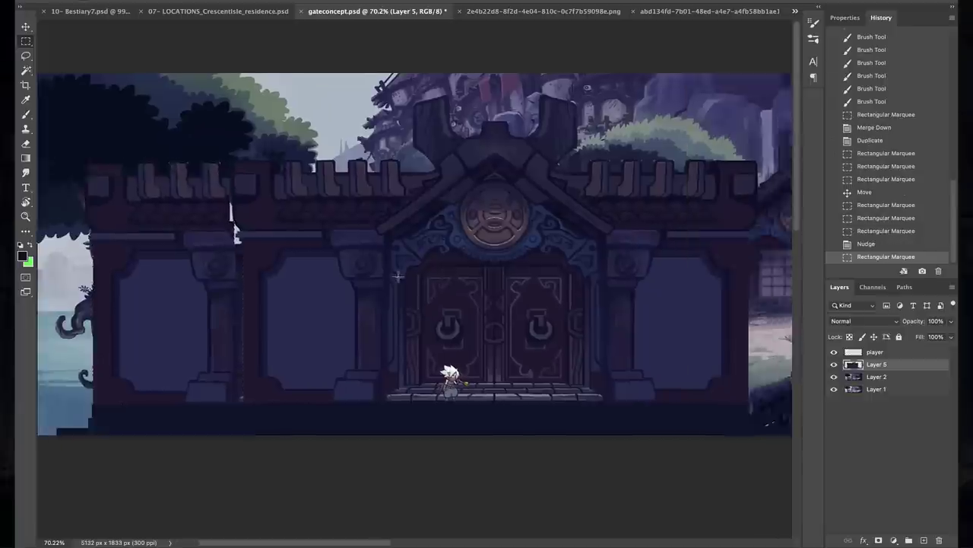
# Deselect and brush dark paint over the light gaps along the new wall seam.
pyautogui.press('b')
pyautogui.click(348, 195)
pyautogui.hotkey('ctrl', 'd')
pyautogui.moveTo(355, 204); pyautogui.dragTo(358, 190)
pyautogui.moveTo(356, 186); pyautogui.dragTo(346, 129)
pyautogui.click(348, 148)
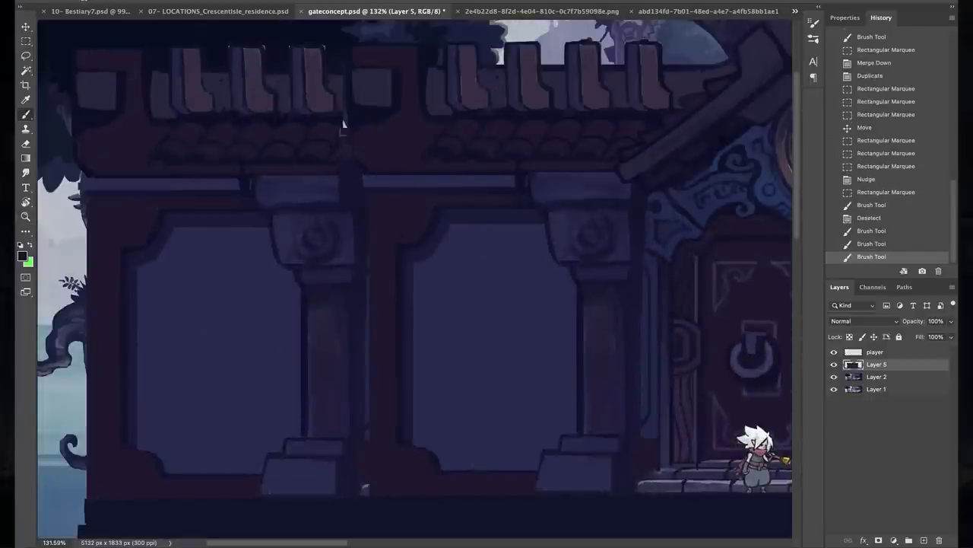
pyautogui.moveTo(352, 72); pyautogui.dragTo(354, 63)
pyautogui.click(354, 67)
pyautogui.moveTo(358, 107); pyautogui.dragTo(359, 137)
pyautogui.click(360, 145)
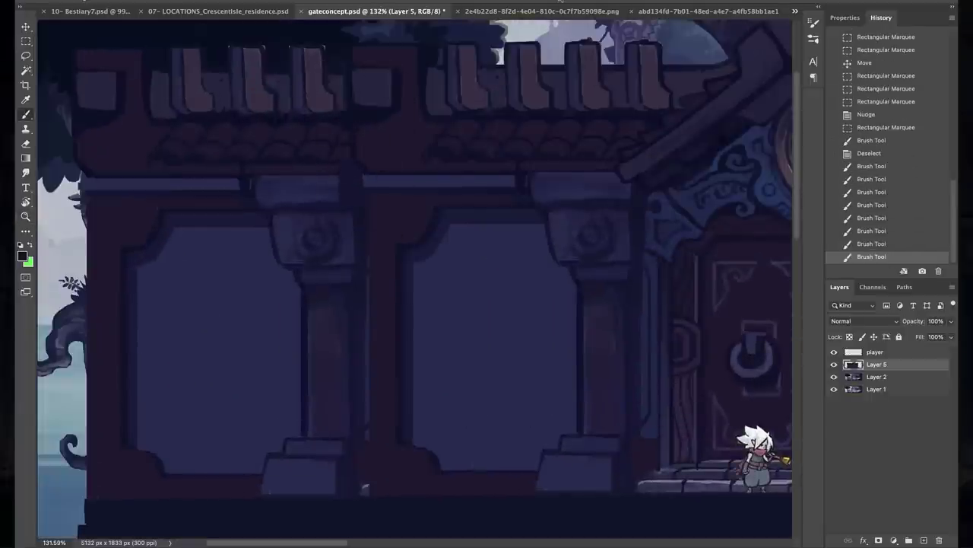
# Darken the wall seam and beam with strokes and erase stray marks on the wall.
pyautogui.moveTo(368, 421); pyautogui.dragTo(369, 315)
pyautogui.moveTo(369, 355); pyautogui.dragTo(369, 204)
pyautogui.moveTo(471, 188)
pyautogui.mouseDown()
pyautogui.moveTo(492, 238)
pyautogui.moveTo(468, 251)
pyautogui.mouseUp()
pyautogui.click(451, 264)
pyautogui.moveTo(292, 232); pyautogui.dragTo(305, 275)
pyautogui.press('e')
pyautogui.scroll(-5, 415, 273)
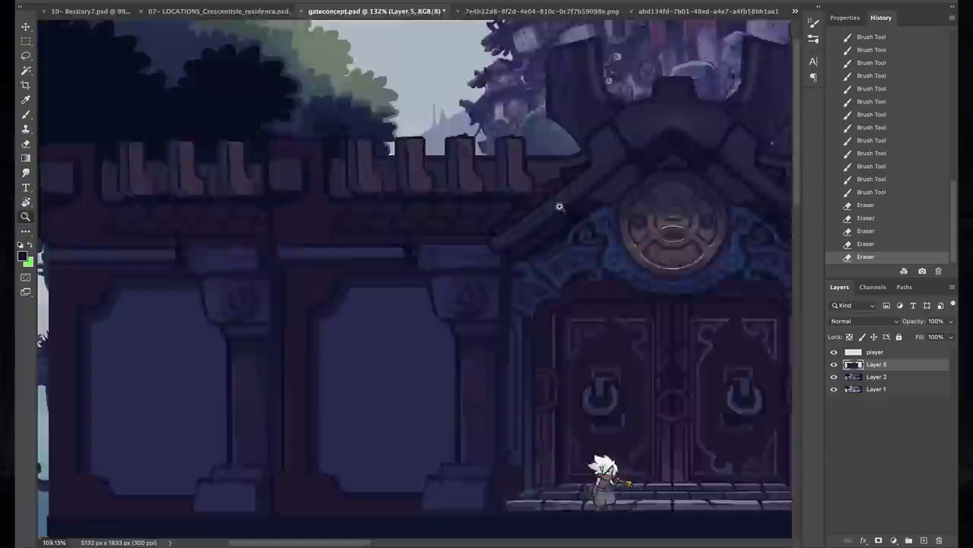
# Save, then darken the left column's edge line with vertical strokes.
pyautogui.hotkey('ctrl', 's')
pyautogui.scroll(5, 219, 318)
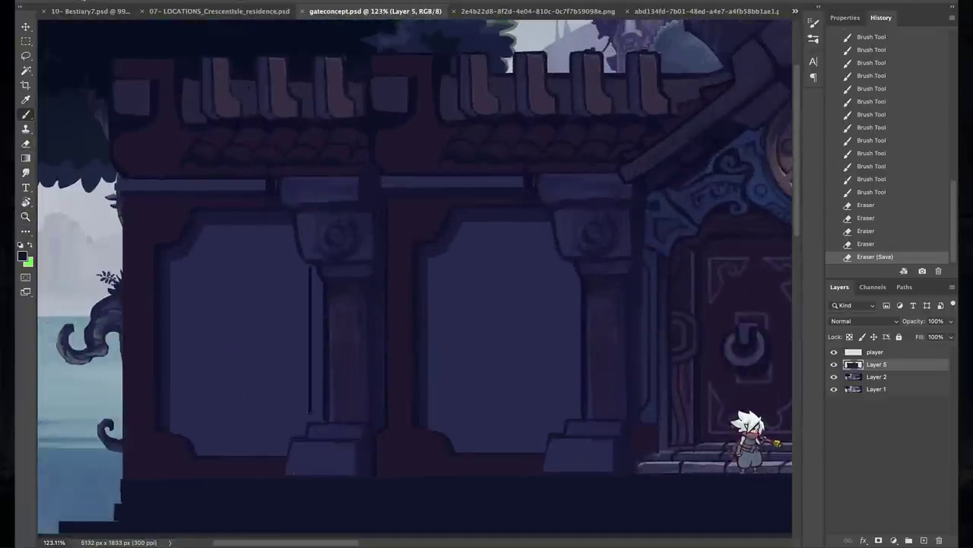
pyautogui.click(282, 449)
pyautogui.click(281, 449)
pyautogui.hotkey('ctrl', 'z')
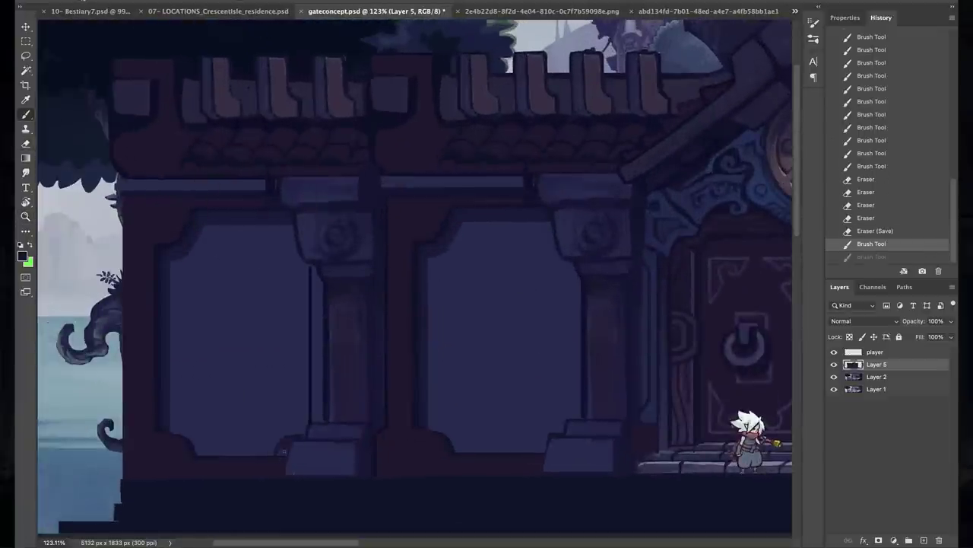
pyautogui.click(283, 451)
pyautogui.moveTo(315, 415); pyautogui.dragTo(314, 353)
pyautogui.moveTo(317, 353); pyautogui.dragTo(317, 268)
pyautogui.moveTo(320, 418); pyautogui.dragTo(320, 284)
pyautogui.moveTo(318, 341); pyautogui.dragTo(318, 283)
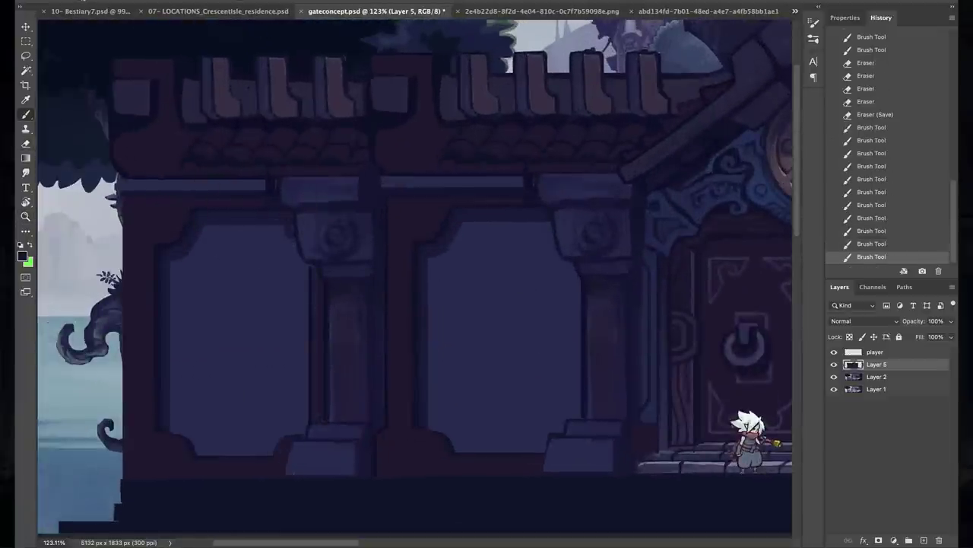
pyautogui.moveTo(301, 354); pyautogui.dragTo(301, 257)
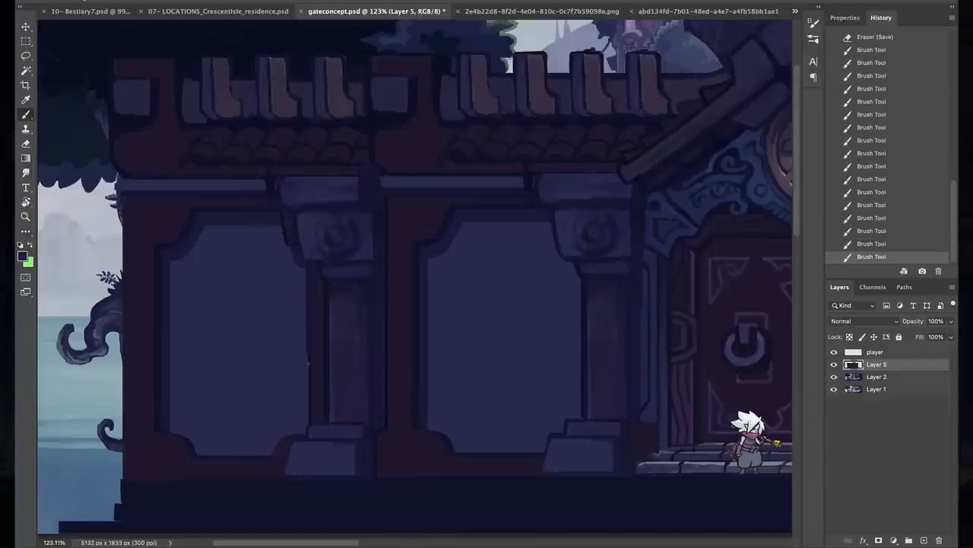
# Copy the column edge stroke onto the right column and merge Layer 6 into Layer 5.
pyautogui.moveTo(327, 429); pyautogui.dragTo(328, 428)
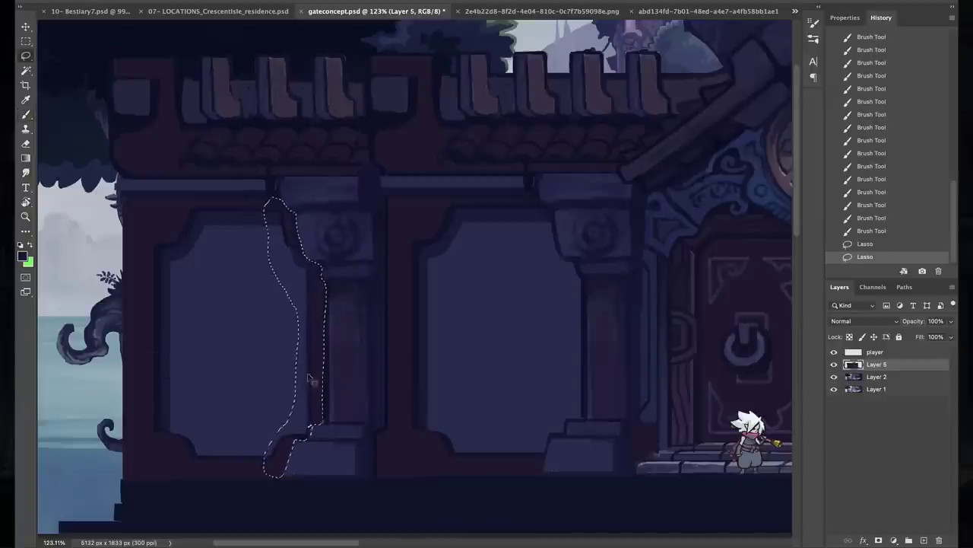
pyautogui.hotkey('ctrl', 'c')
pyautogui.hotkey('ctrl', 'v')
pyautogui.moveTo(279, 381)
pyautogui.mouseDown()
pyautogui.moveTo(583, 342)
pyautogui.moveTo(549, 369)
pyautogui.mouseUp()
pyautogui.scroll(-3, 546, 371)
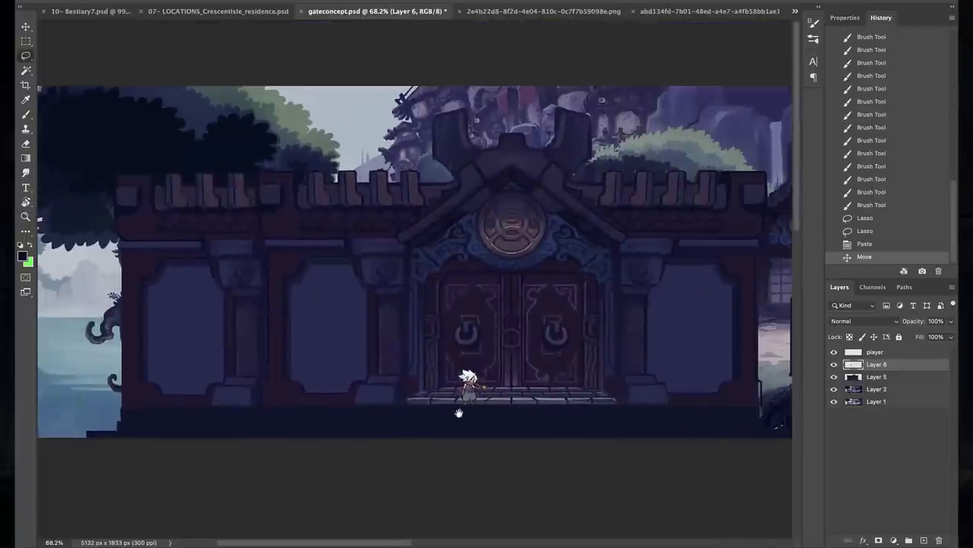
pyautogui.scroll(3, 394, 306)
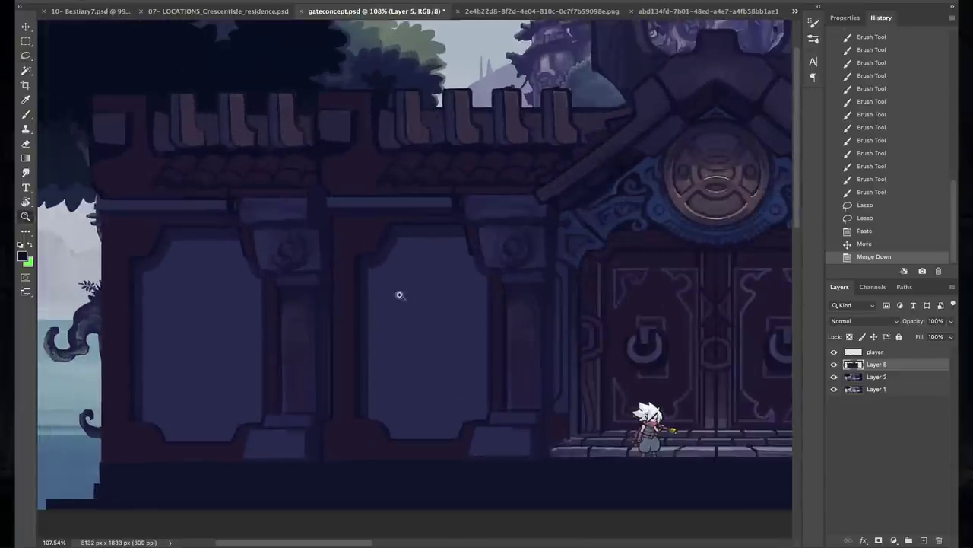
pyautogui.hotkey('ctrl', 'e')
# Touch up the battlements with small brush strokes and save.
pyautogui.press('b')
pyautogui.moveTo(327, 112); pyautogui.dragTo(347, 114)
pyautogui.moveTo(343, 115); pyautogui.dragTo(347, 135)
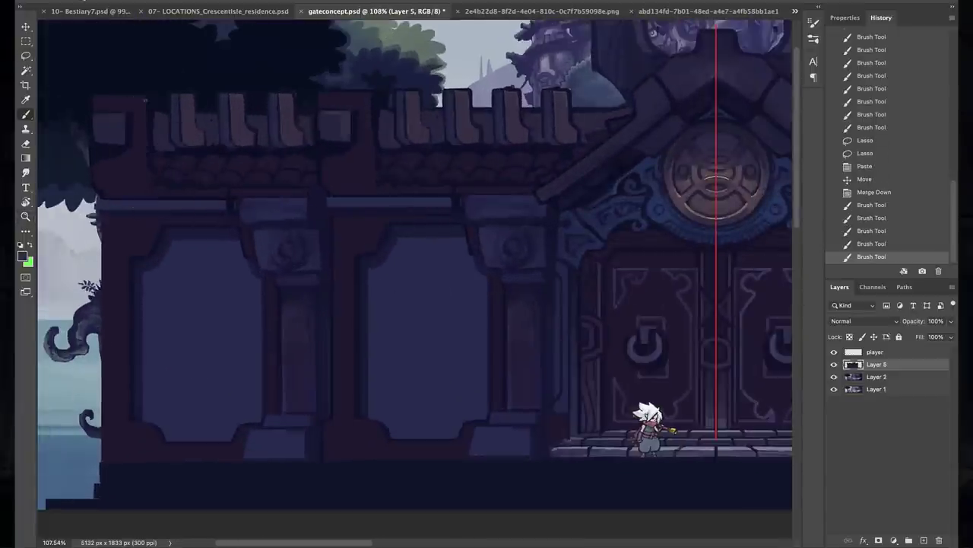
pyautogui.hotkey('ctrl', 's')
pyautogui.scroll(-3, 262, 304)
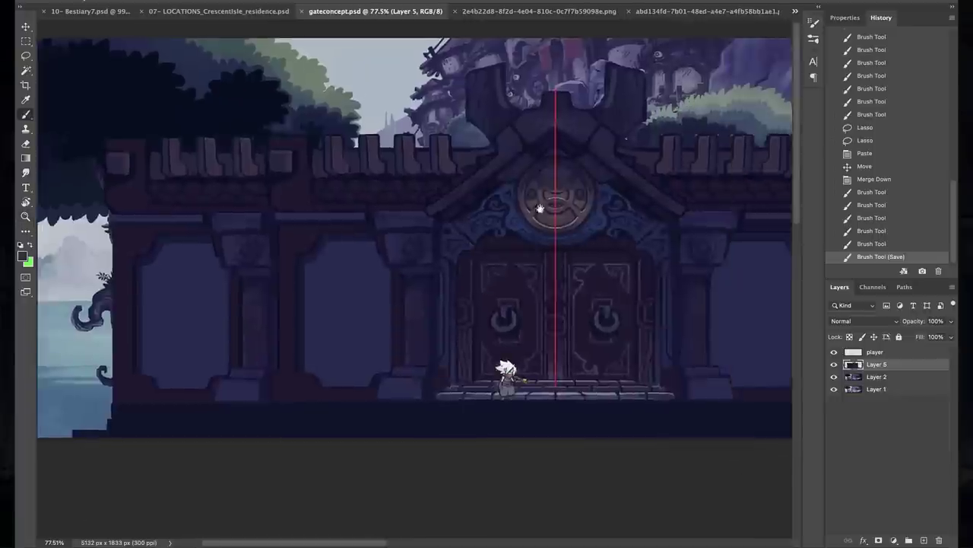
pyautogui.scroll(4, 262, 305)
# Lasso the pillar, paste it as a new layer beside the door, and erase its excess.
pyautogui.press('l')
pyautogui.moveTo(285, 183); pyautogui.dragTo(263, 392)
pyautogui.hotkey('ctrl', 'c')
pyautogui.hotkey('ctrl', 'v')
pyautogui.moveTo(262, 342)
pyautogui.mouseDown()
pyautogui.moveTo(543, 315)
pyautogui.moveTo(511, 371)
pyautogui.mouseUp()
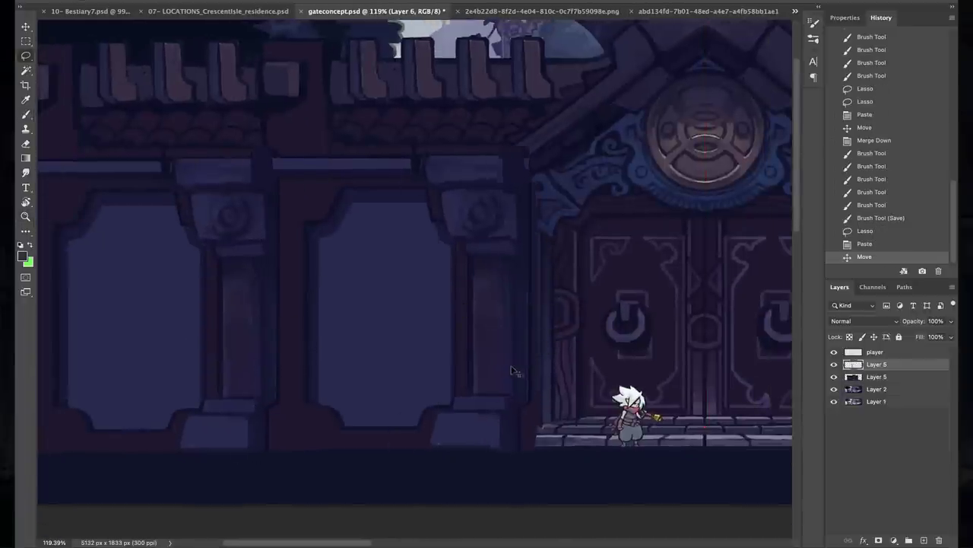
pyautogui.press('e')
pyautogui.moveTo(530, 151)
pyautogui.mouseDown()
pyautogui.moveTo(545, 183)
pyautogui.moveTo(537, 395)
pyautogui.mouseUp()
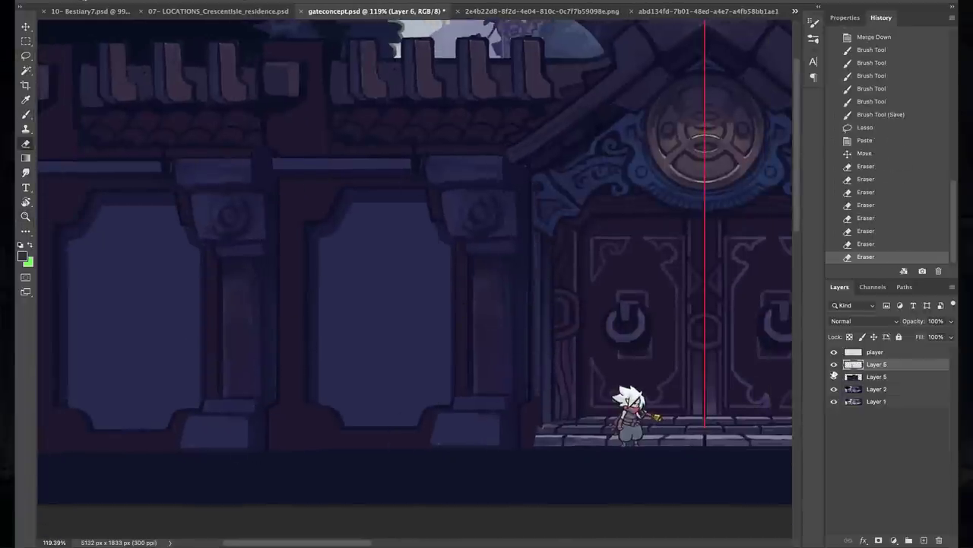
pyautogui.click(833, 364)
pyautogui.click(833, 364)
pyautogui.scroll(-3, 609, 302)
# Pick a new paint colour and paint over the crenellations and a wall stroke.
pyautogui.press('b')
pyautogui.scroll(3, 387, 223)
pyautogui.click(22, 256)
pyautogui.click(917, 135)
pyautogui.moveTo(161, 215)
pyautogui.mouseDown()
pyautogui.moveTo(172, 251)
pyautogui.moveTo(162, 228)
pyautogui.mouseUp()
pyautogui.moveTo(402, 418); pyautogui.dragTo(428, 327)
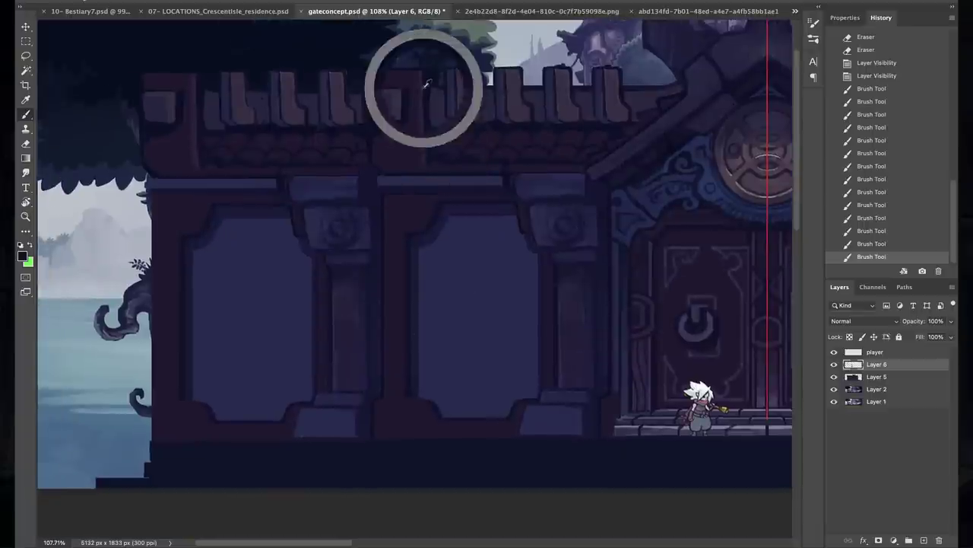
pyautogui.hotkey('ctrl', 'z')
pyautogui.moveTo(378, 400); pyautogui.dragTo(308, 403)
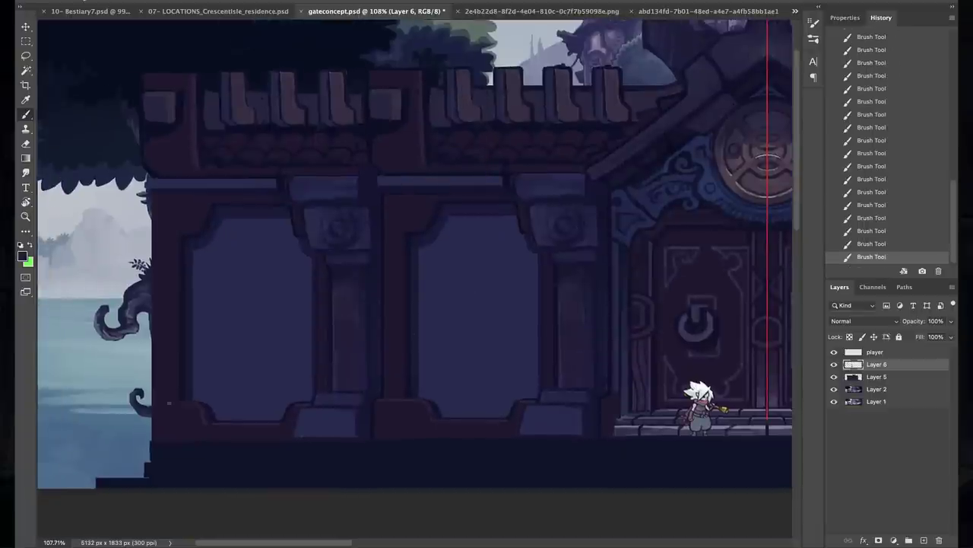
pyautogui.scroll(3, 438, 215)
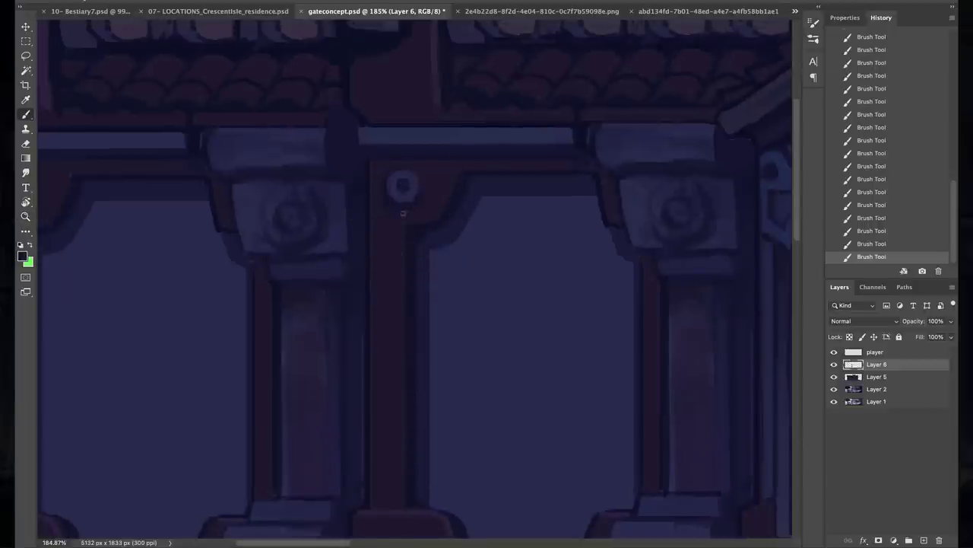
# Paint a short stroke of the ornament above the middle window and save.
pyautogui.scroll(-5, 598, 299)
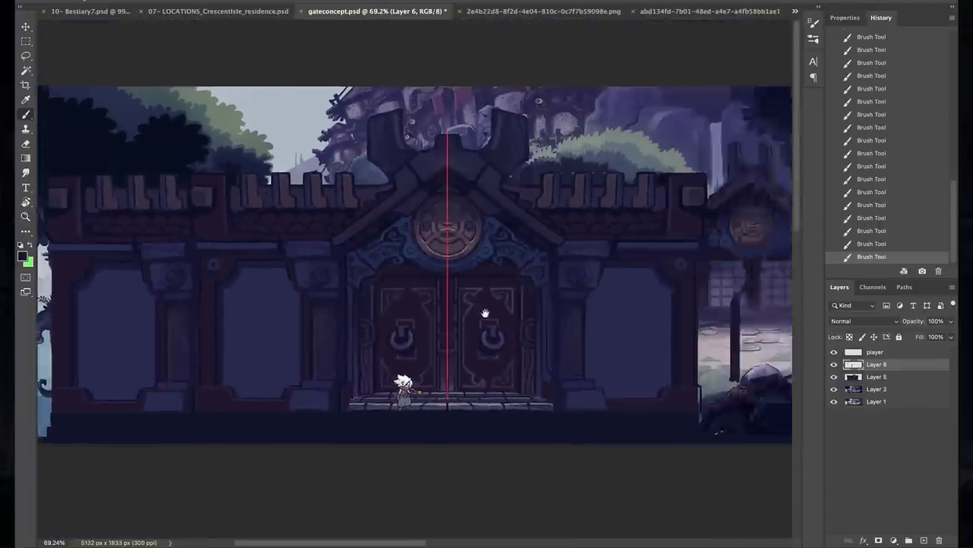
pyautogui.scroll(3, 537, 155)
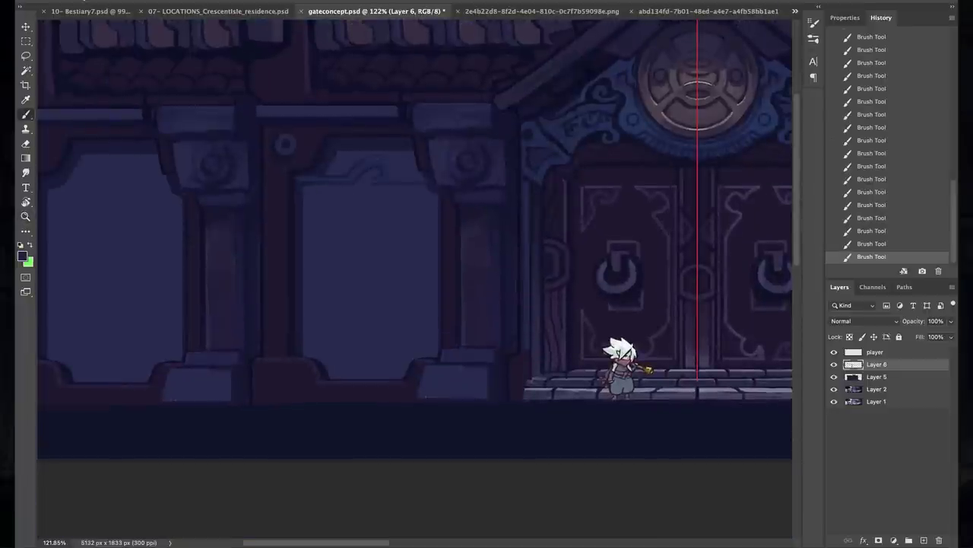
pyautogui.hotkey('ctrl', 'z')
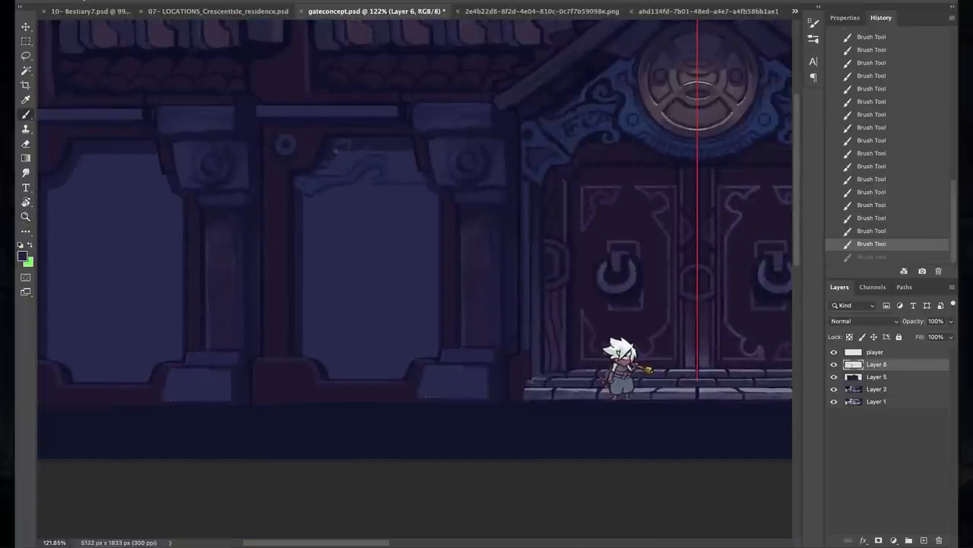
pyautogui.moveTo(339, 151); pyautogui.dragTo(339, 167)
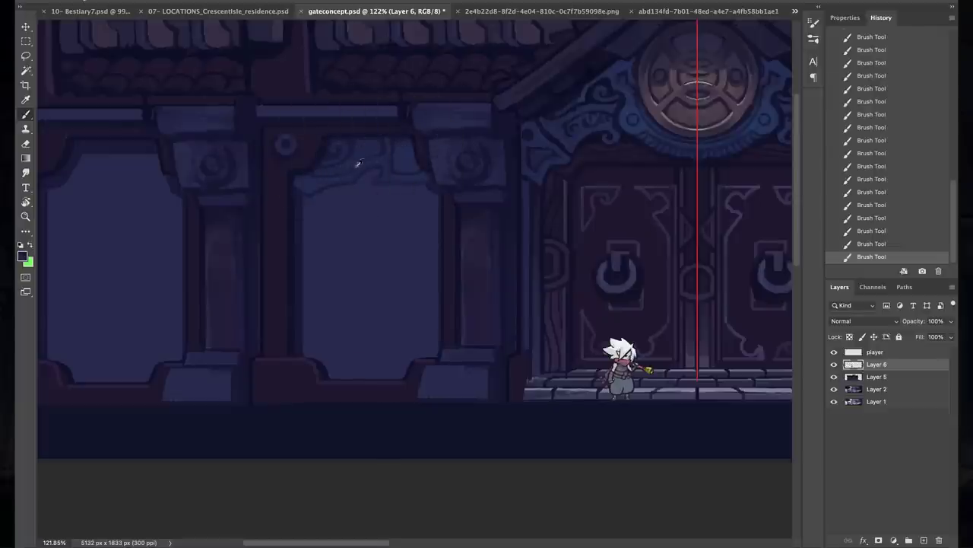
pyautogui.hscroll(-2, 390, 127)
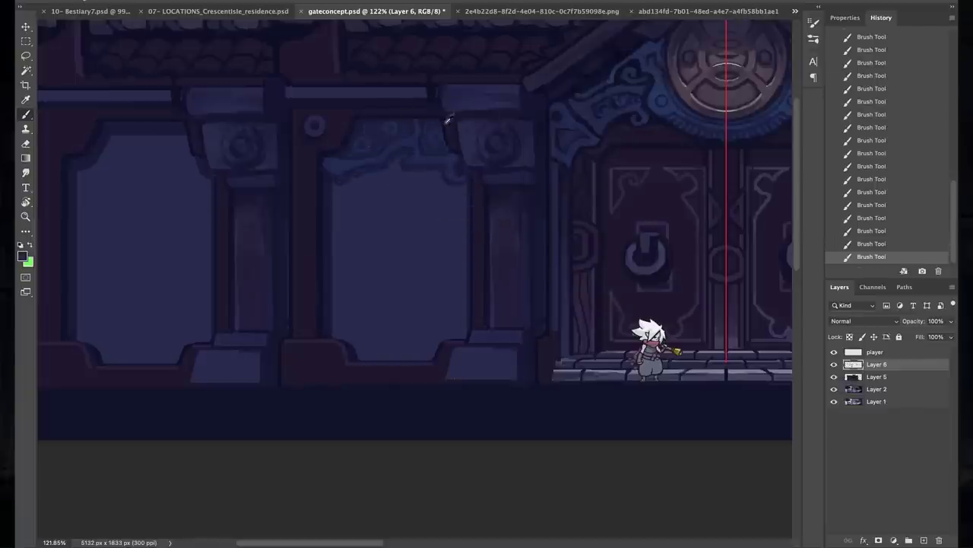
pyautogui.hscroll(-2, 432, 142)
pyautogui.scroll(1, 433, 142)
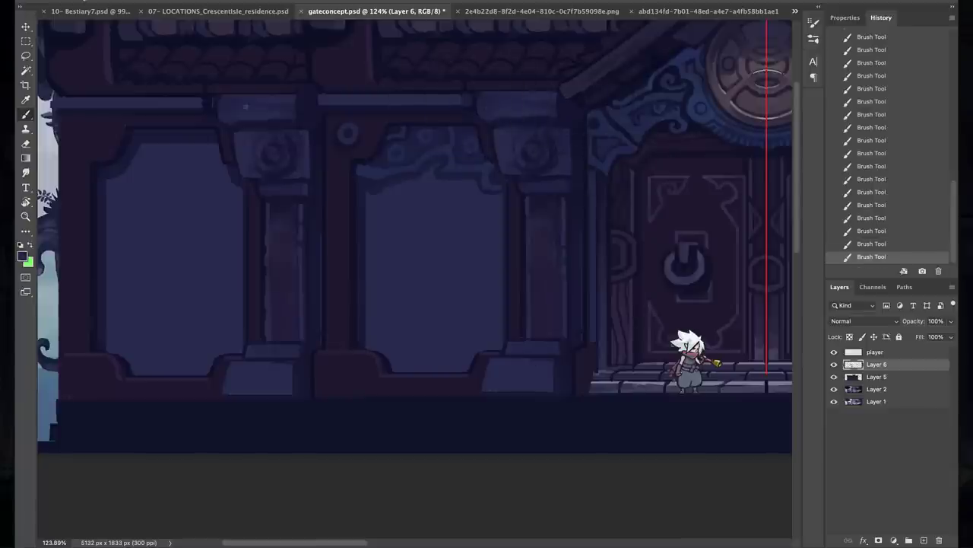
pyautogui.hscroll(-6, 315, 223)
pyautogui.hotkey('ctrl', 's')
pyautogui.scroll(3, 251, 421)
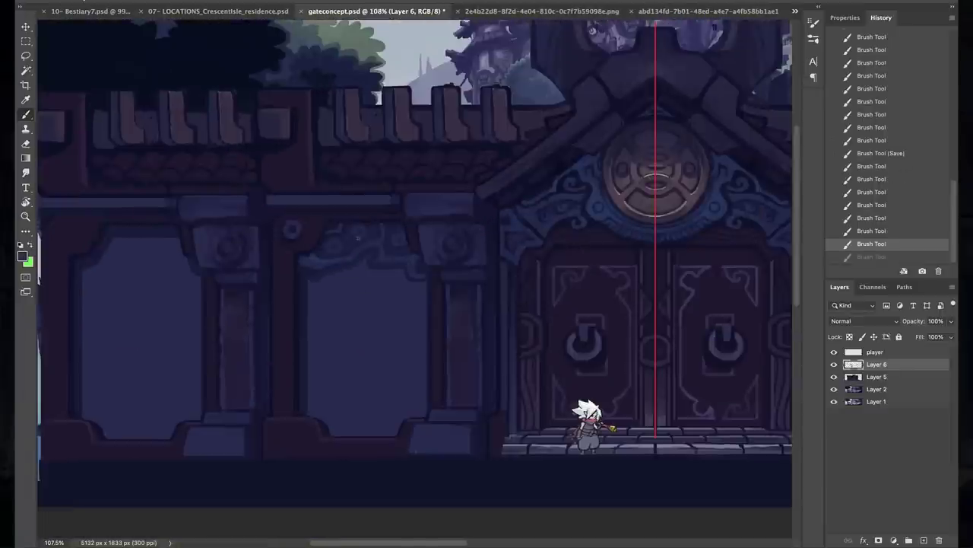
# Add a light stroke to the ornament, then outline it and place a copy over the left window.
pyautogui.moveTo(345, 234); pyautogui.dragTo(356, 252)
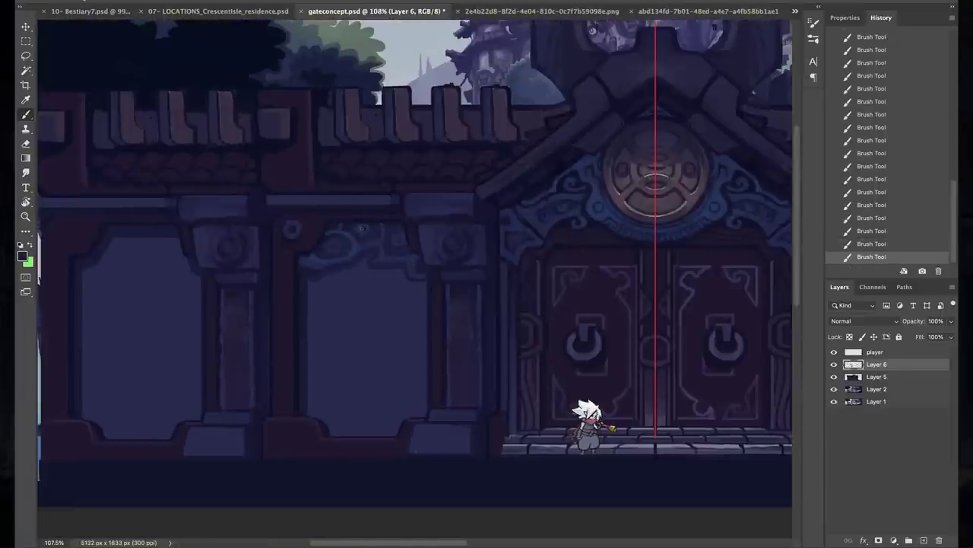
pyautogui.scroll(5, 352, 208)
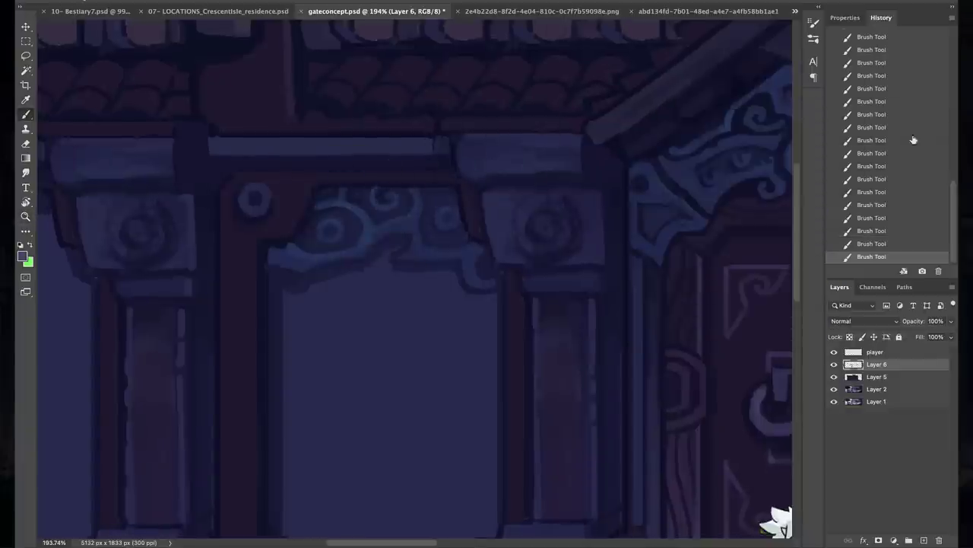
pyautogui.scroll(-2, 383, 251)
pyautogui.hscroll(4, 384, 251)
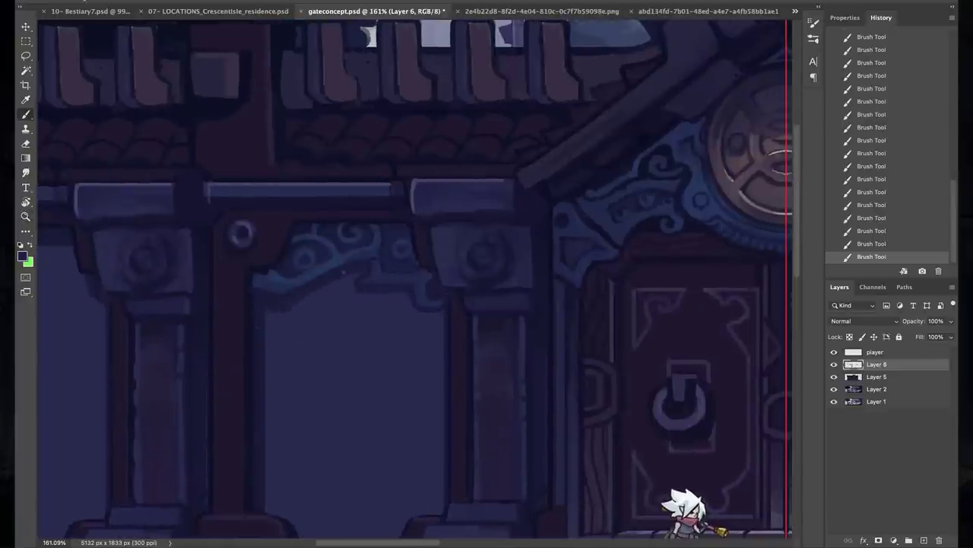
pyautogui.scroll(-3, 415, 278)
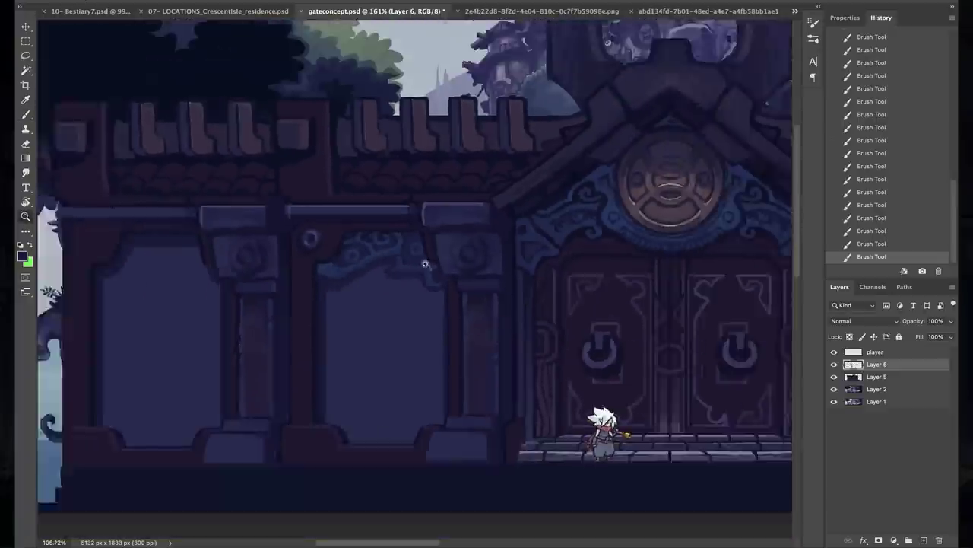
pyautogui.moveTo(519, 203); pyautogui.dragTo(519, 204)
pyautogui.moveTo(471, 236); pyautogui.dragTo(228, 243)
# Paint four vertical plank lines across the two window panels.
pyautogui.hotkey('ctrl', 'd')
pyautogui.press('b')
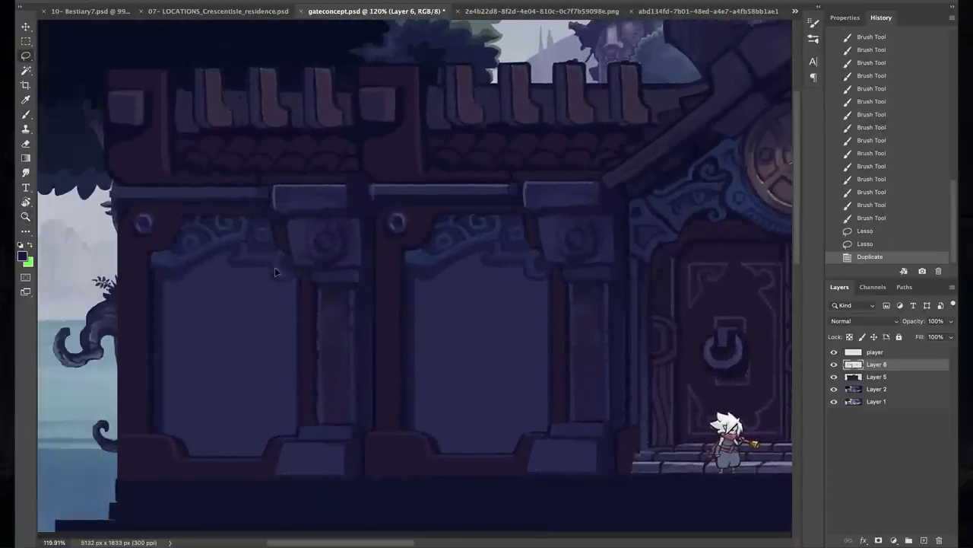
pyautogui.scroll(-2, 274, 267)
pyautogui.moveTo(348, 228); pyautogui.dragTo(348, 377)
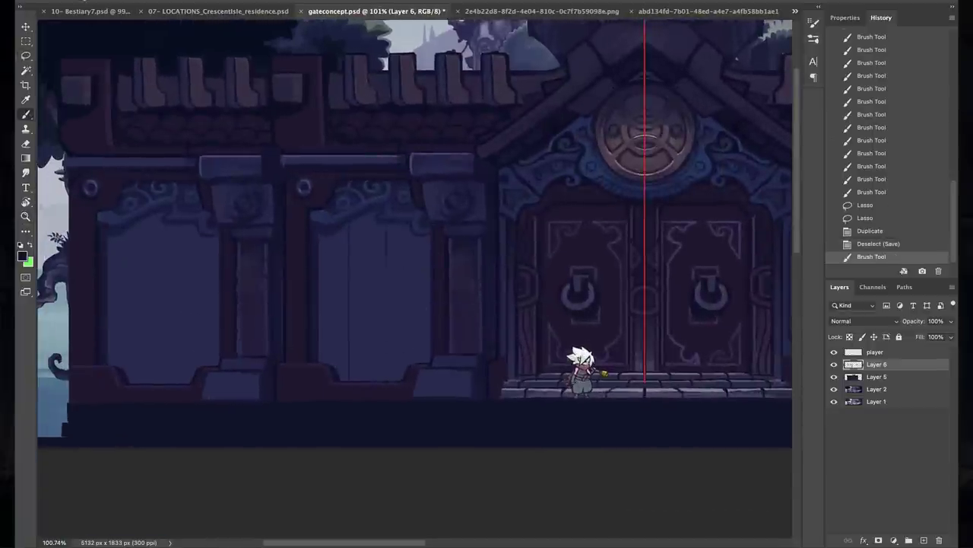
pyautogui.moveTo(385, 268); pyautogui.dragTo(385, 338)
pyautogui.moveTo(174, 227); pyautogui.dragTo(174, 341)
pyautogui.moveTo(136, 226); pyautogui.dragTo(137, 365)
# Outline an ornament and place a duplicate copy of it elsewhere on the gate.
pyautogui.scroll(-2, 363, 297)
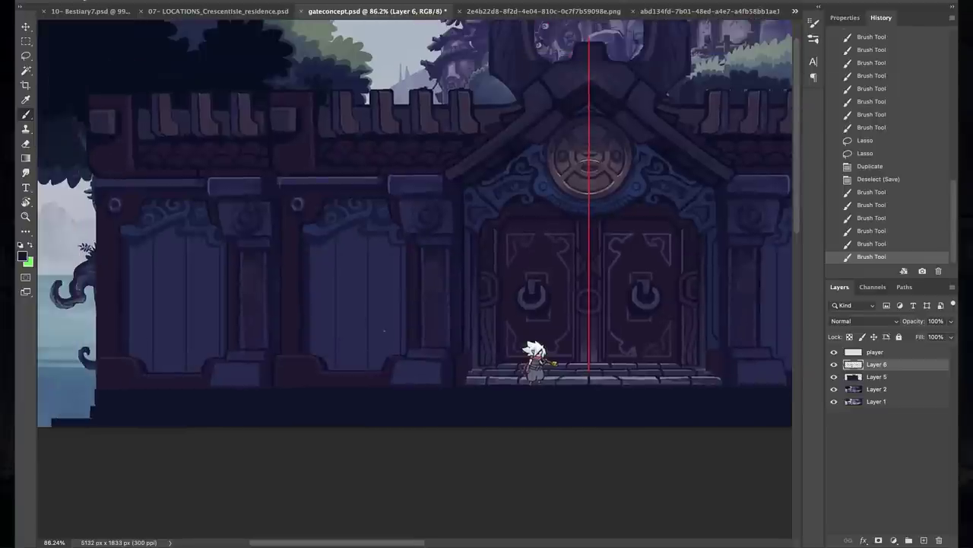
pyautogui.press('l')
pyautogui.moveTo(293, 369); pyautogui.dragTo(327, 347)
pyautogui.hotkey('ctrl', 'd')
pyautogui.moveTo(506, 245); pyautogui.dragTo(479, 248)
pyautogui.scroll(3, 479, 248)
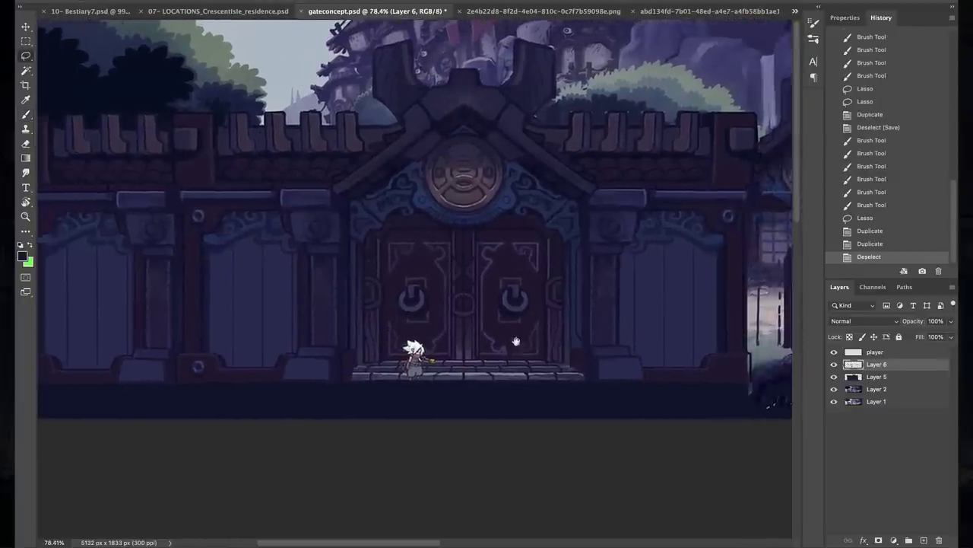
# Adjust Layer 2's hue/saturation and merge the pillar layer into Layer 6.
pyautogui.click(840, 388)
pyautogui.hotkey('ctrl', 'u')
pyautogui.press('Return')
pyautogui.click(833, 376)
pyautogui.hotkey('ctrl', 'e')
# Duplicate the gate's left half, flip it horizontally and position it as the right half.
pyautogui.press('m')
pyautogui.moveTo(557, 76); pyautogui.dragTo(795, 491)
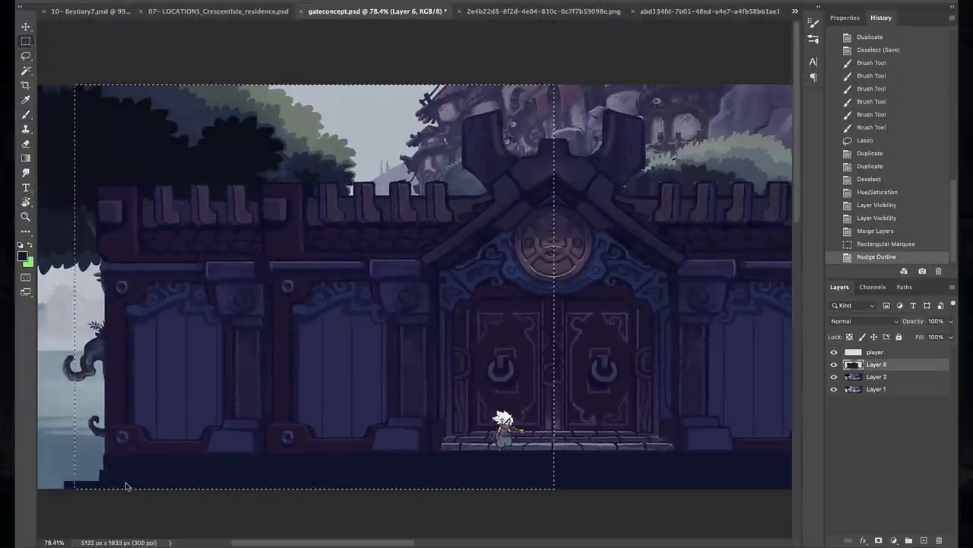
pyautogui.press('Right')
pyautogui.click(315, 504)
pyautogui.moveTo(694, 396); pyautogui.dragTo(693, 396)
pyautogui.scroll(3, 395, 351)
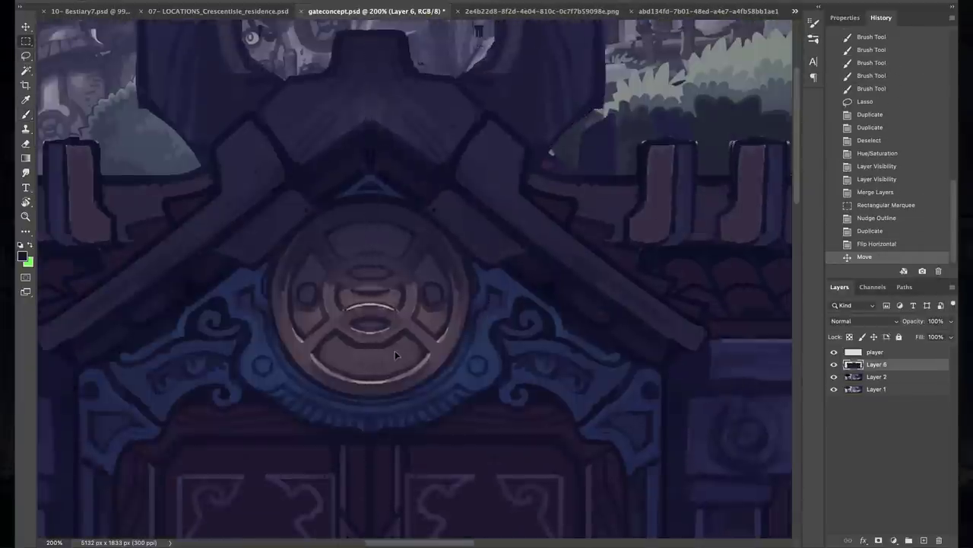
pyautogui.scroll(-4, 395, 350)
pyautogui.moveTo(454, 423); pyautogui.dragTo(543, 405)
# Hide the player figure layer and save the document.
pyautogui.click(833, 352)
pyautogui.hotkey('ctrl', 's')
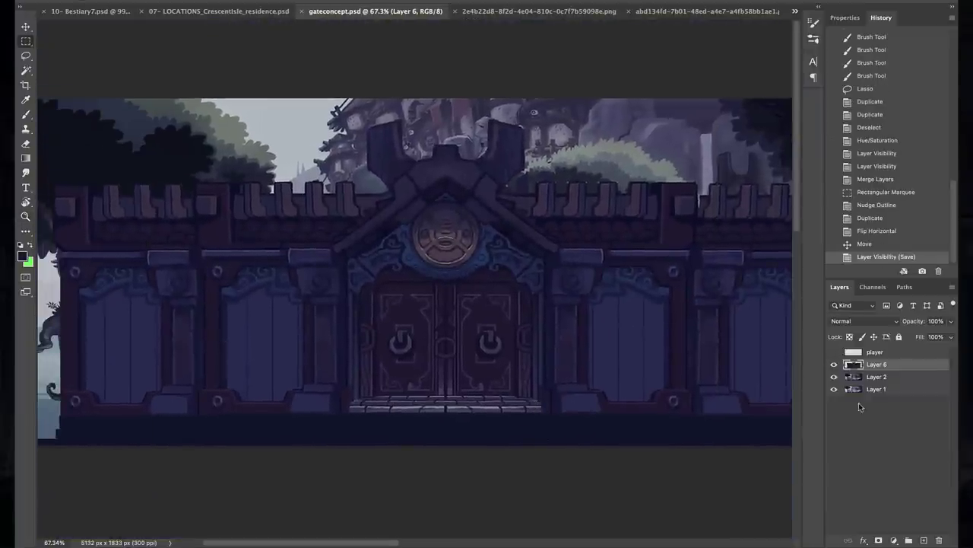
pyautogui.hotkey('ctrl', 'u')
pyautogui.press('Escape')
pyautogui.hotkey('ctrl', 'd')
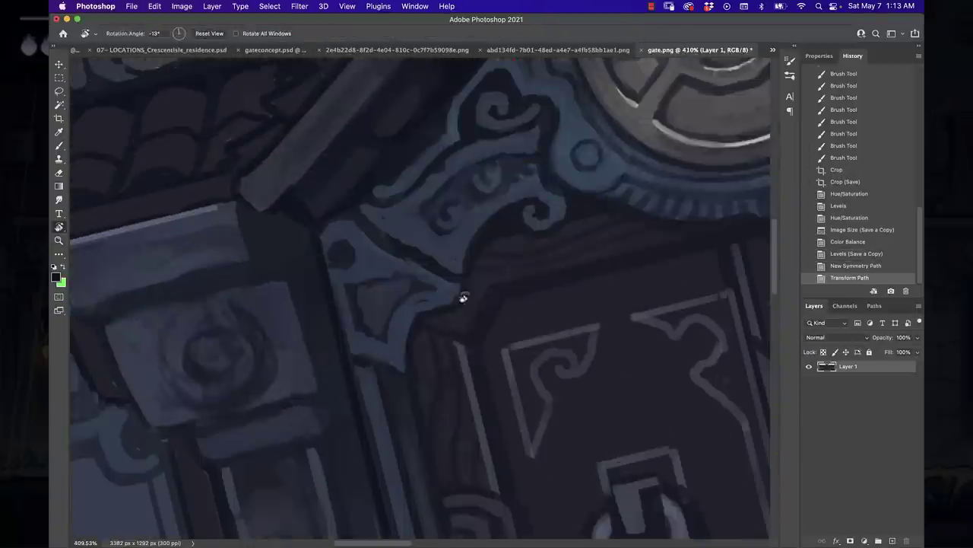
# Darken the ornament's edge beside the door.
pyautogui.moveTo(357, 320); pyautogui.dragTo(365, 271)
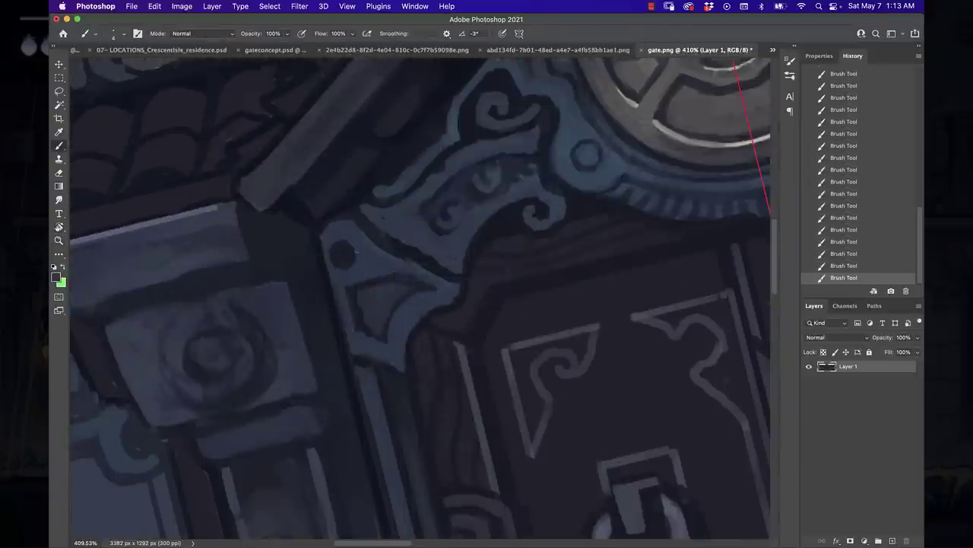
pyautogui.moveTo(359, 315); pyautogui.dragTo(401, 332)
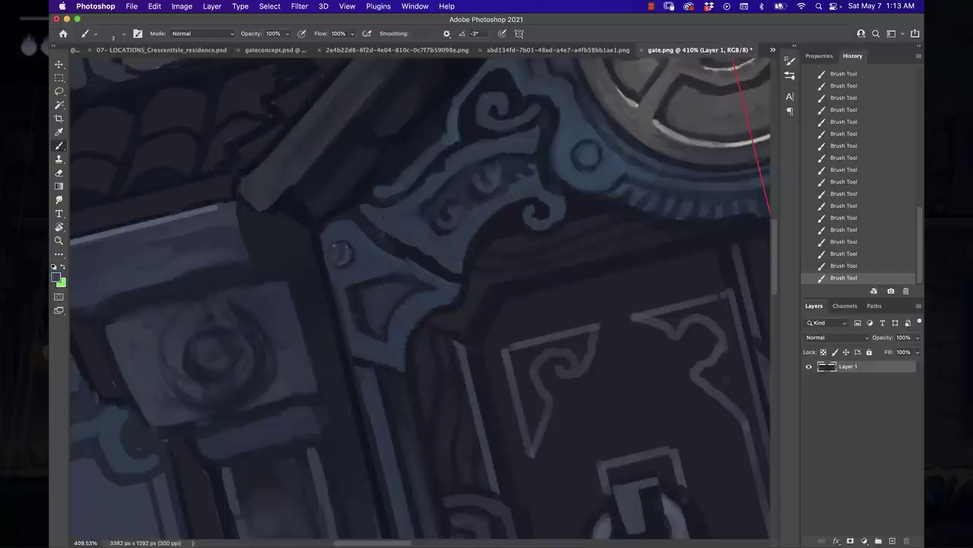
pyautogui.scroll(-1, 354, 311)
pyautogui.hscroll(2, 354, 311)
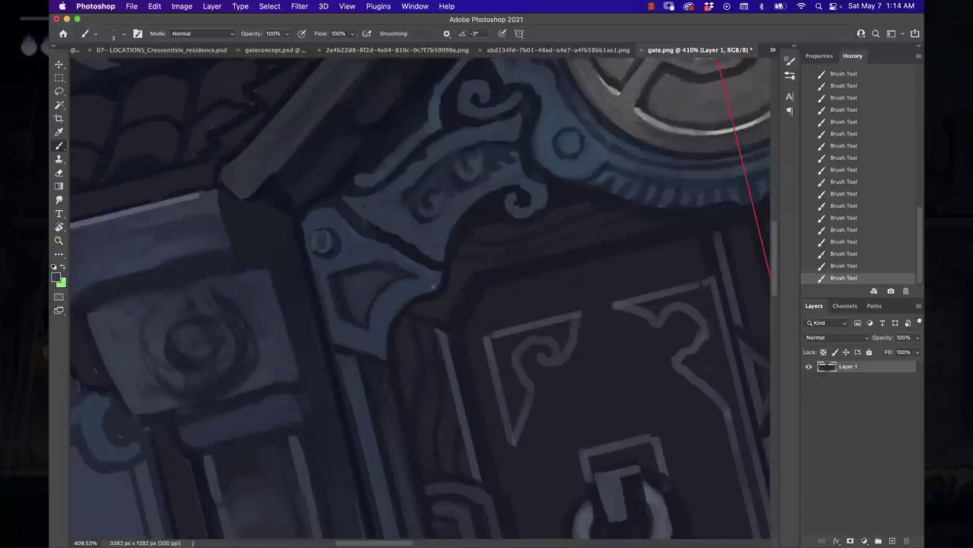
pyautogui.scroll(3, 418, 296)
pyautogui.hscroll(-1, 418, 297)
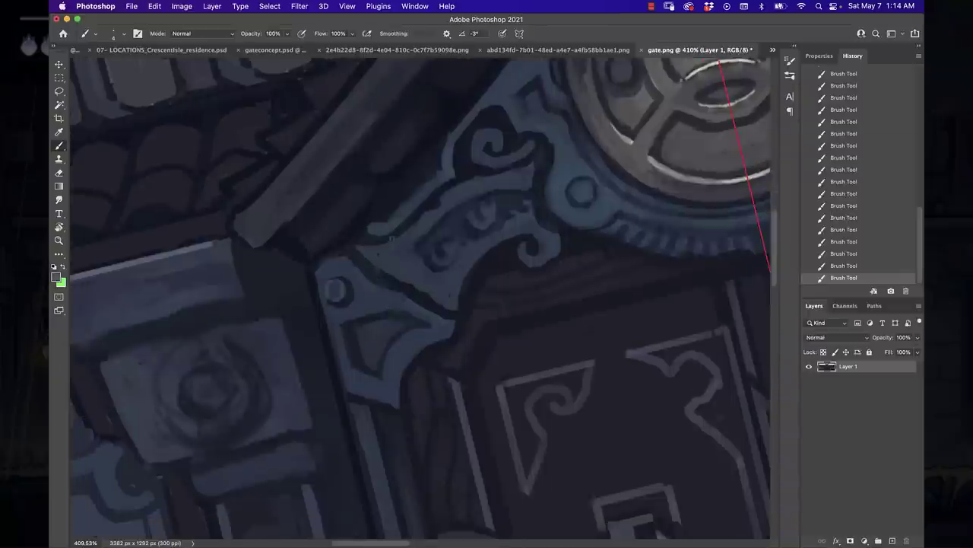
# Paint highlights along the ornament's upper and lower-left edges and around the small round boss.
pyautogui.moveTo(422, 293)
pyautogui.mouseDown()
pyautogui.moveTo(369, 232)
pyautogui.moveTo(530, 166)
pyautogui.mouseUp()
pyautogui.moveTo(472, 160)
pyautogui.mouseDown()
pyautogui.moveTo(502, 131)
pyautogui.moveTo(551, 206)
pyautogui.moveTo(594, 220)
pyautogui.mouseUp()
pyautogui.scroll(4, 481, 267)
pyautogui.hscroll(-1, 482, 267)
pyautogui.moveTo(339, 337)
pyautogui.mouseDown()
pyautogui.moveTo(445, 405)
pyautogui.moveTo(399, 450)
pyautogui.mouseUp()
pyautogui.hscroll(1, 403, 418)
pyautogui.moveTo(487, 312)
pyautogui.mouseDown()
pyautogui.moveTo(532, 289)
pyautogui.moveTo(478, 289)
pyautogui.moveTo(486, 288)
pyautogui.mouseUp()
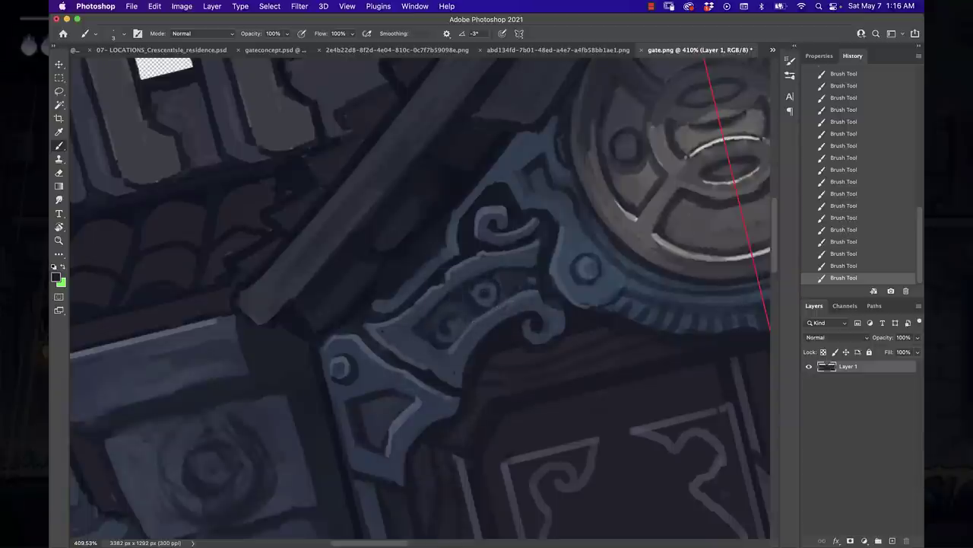
# Sample the emblem's light grey and paint mirrored highlights on its inner edges and central oval.
pyautogui.scroll(2, 441, 165)
pyautogui.hscroll(2, 442, 166)
pyautogui.hscroll(8, 424, 298)
pyautogui.scroll(-1, 424, 298)
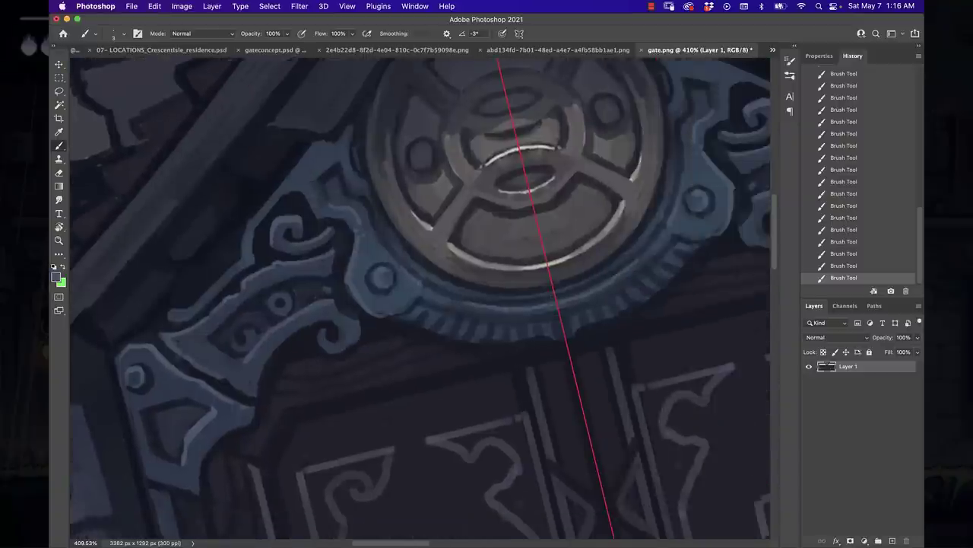
pyautogui.keyDown('alt'); pyautogui.click(487, 139); pyautogui.keyUp('alt')
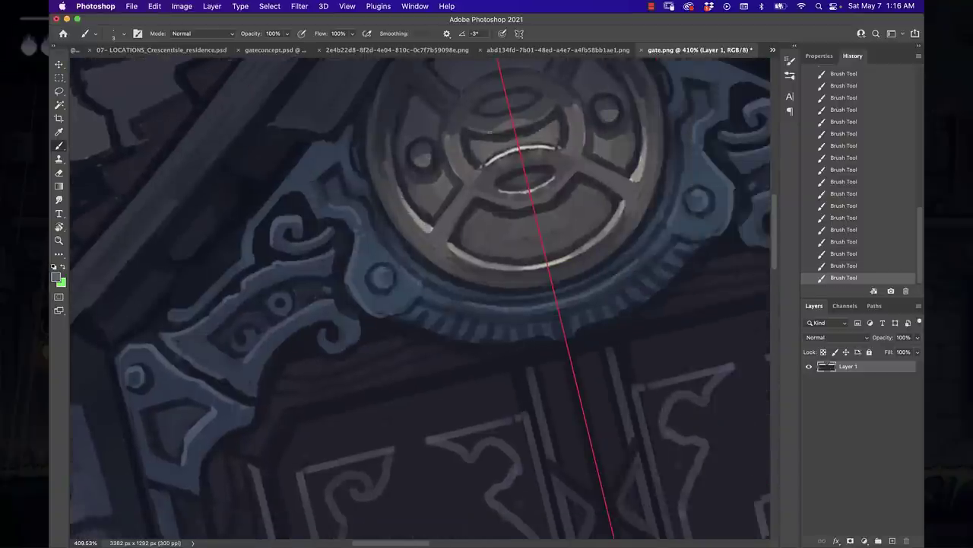
pyautogui.moveTo(431, 228)
pyautogui.mouseDown()
pyautogui.moveTo(464, 186)
pyautogui.moveTo(447, 137)
pyautogui.mouseUp()
pyautogui.moveTo(488, 207); pyautogui.dragTo(510, 200)
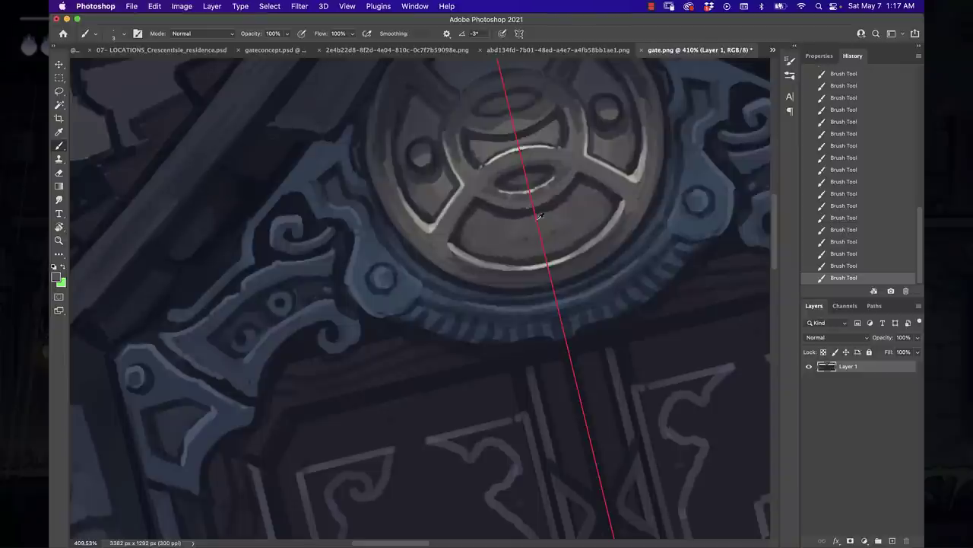
# Shade the emblem's lower rim and outer ring, and highlight the ring's gear teeth.
pyautogui.moveTo(464, 261); pyautogui.dragTo(547, 268)
pyautogui.moveTo(424, 275)
pyautogui.mouseDown()
pyautogui.moveTo(410, 313)
pyautogui.moveTo(548, 321)
pyautogui.mouseUp()
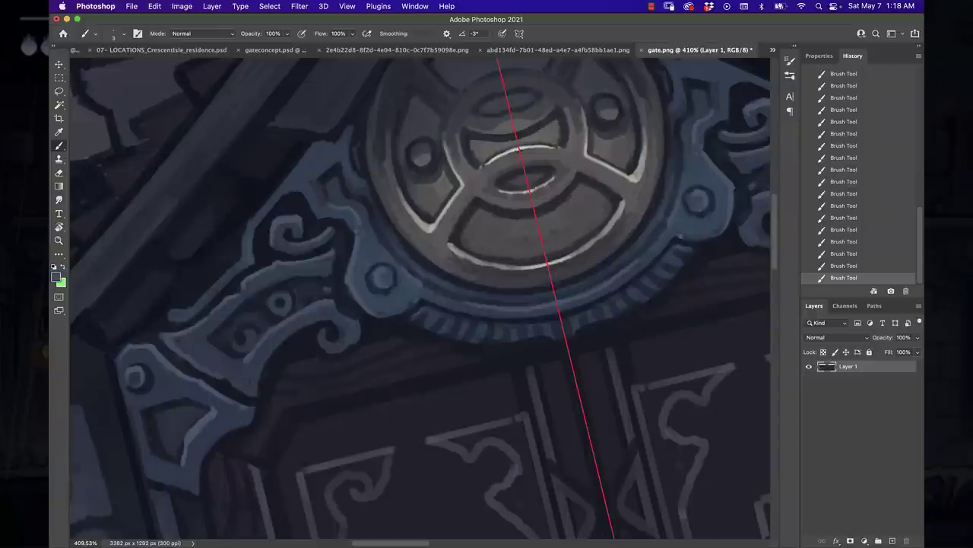
pyautogui.moveTo(411, 304)
pyautogui.mouseDown()
pyautogui.moveTo(460, 340)
pyautogui.moveTo(566, 334)
pyautogui.mouseUp()
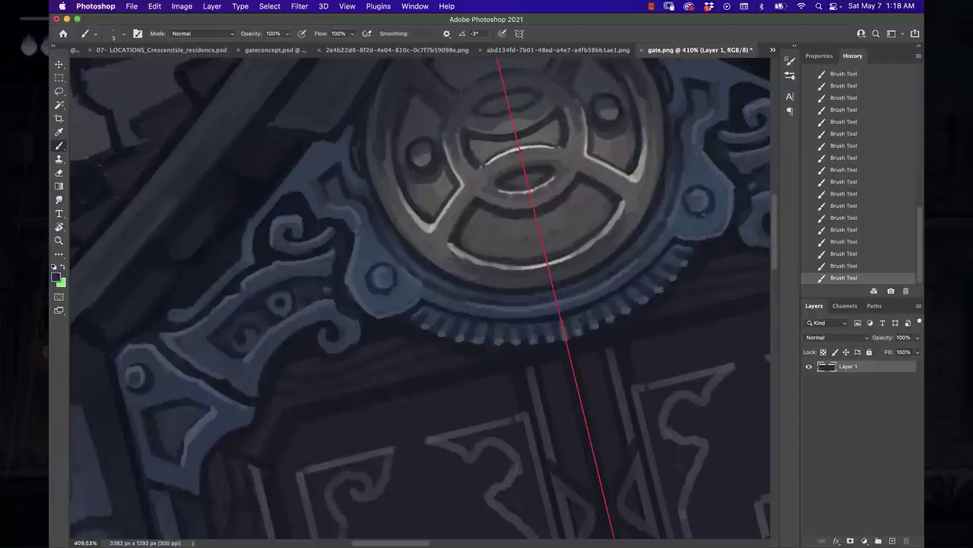
pyautogui.moveTo(389, 285); pyautogui.dragTo(439, 345)
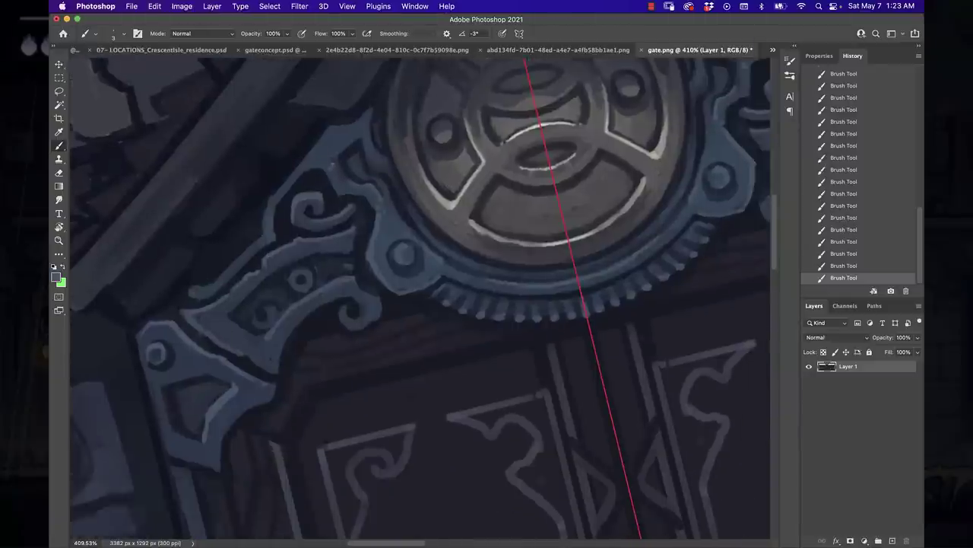
pyautogui.hscroll(2, 528, 220)
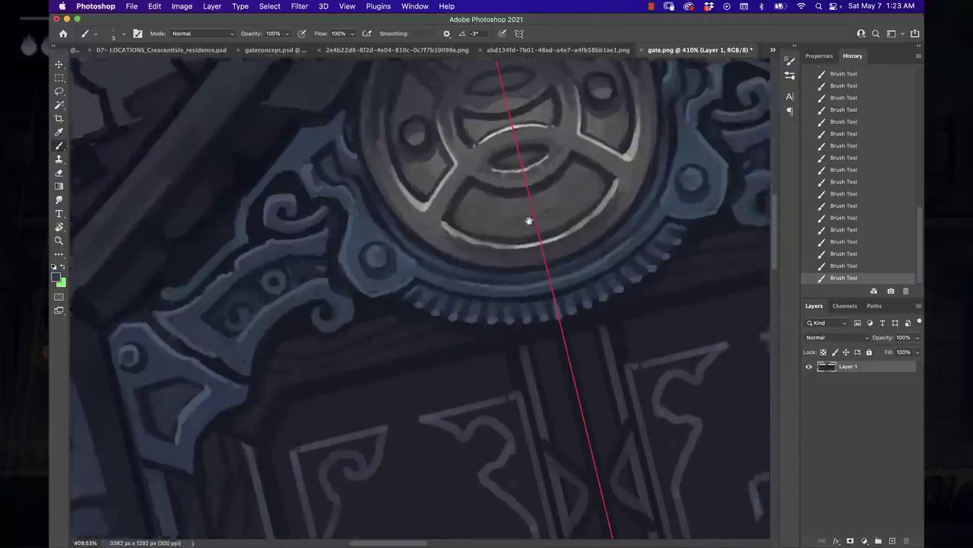
pyautogui.scroll(-5, 434, 263)
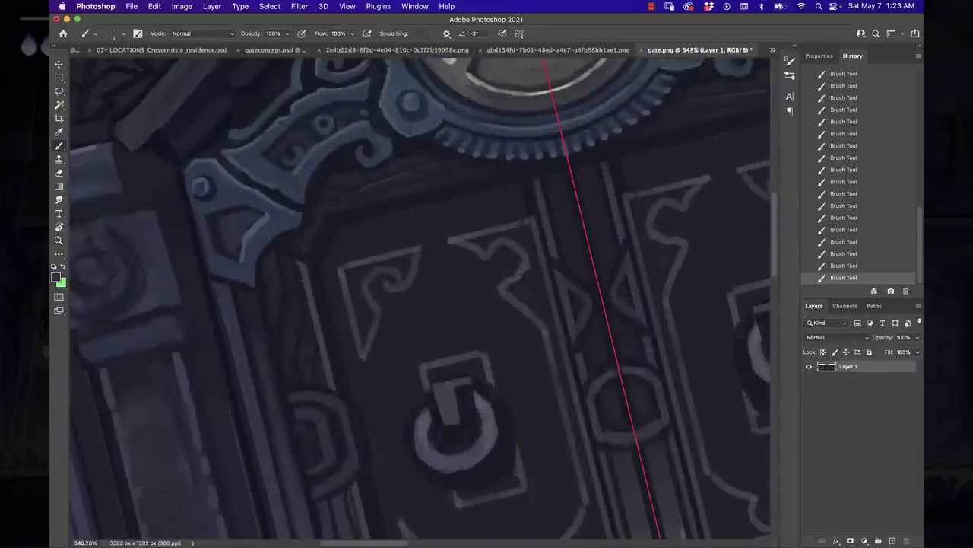
pyautogui.scroll(3, 342, 228)
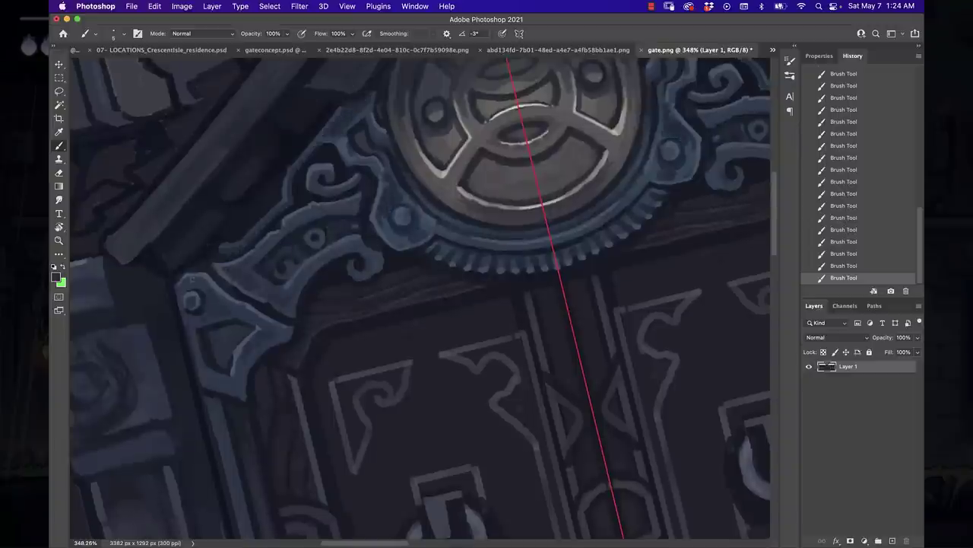
pyautogui.scroll(-4, 195, 283)
pyautogui.hscroll(-4, 195, 283)
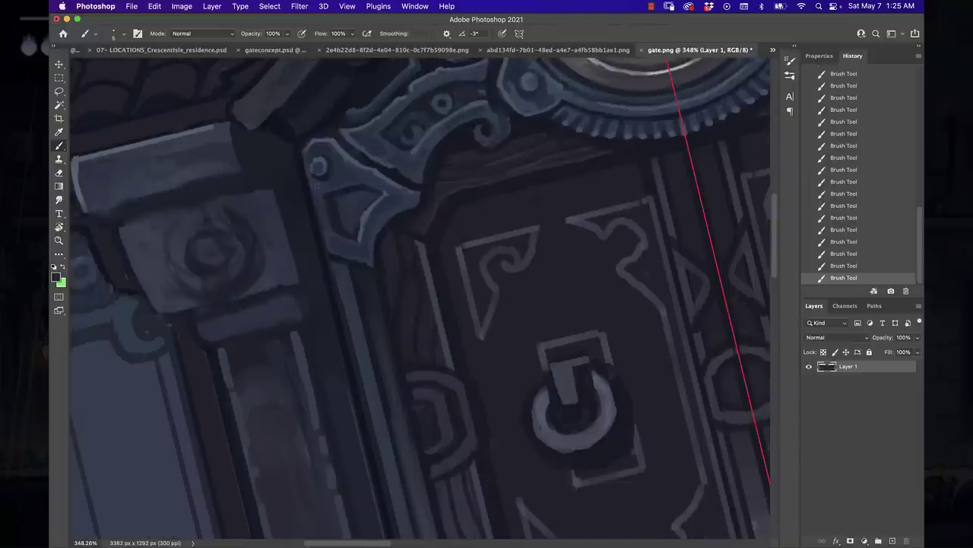
# Darken the stone block's top and left edges, then highlight its ring ornament and remaining edges.
pyautogui.hscroll(-5, 317, 185)
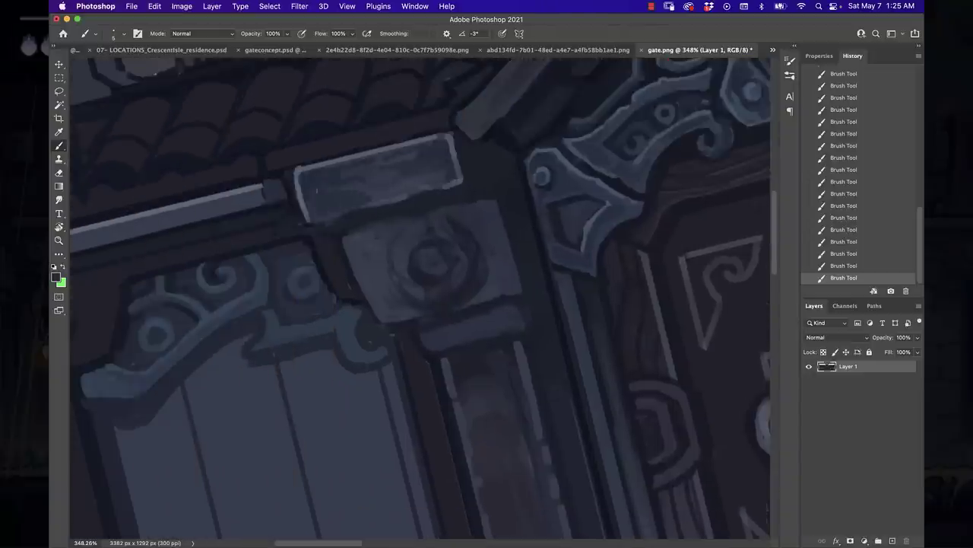
pyautogui.moveTo(303, 179)
pyautogui.mouseDown()
pyautogui.moveTo(438, 137)
pyautogui.moveTo(490, 268)
pyautogui.mouseUp()
pyautogui.scroll(-2, 438, 137)
pyautogui.hscroll(-2, 438, 137)
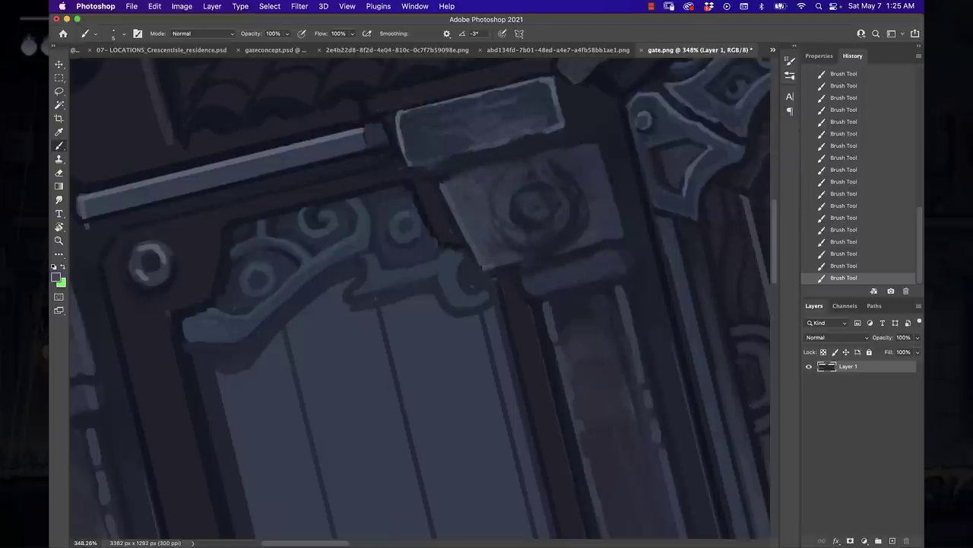
pyautogui.moveTo(499, 223); pyautogui.dragTo(524, 173)
pyautogui.moveTo(511, 240); pyautogui.dragTo(559, 199)
pyautogui.moveTo(593, 141); pyautogui.dragTo(619, 247)
pyautogui.moveTo(517, 293); pyautogui.dragTo(624, 271)
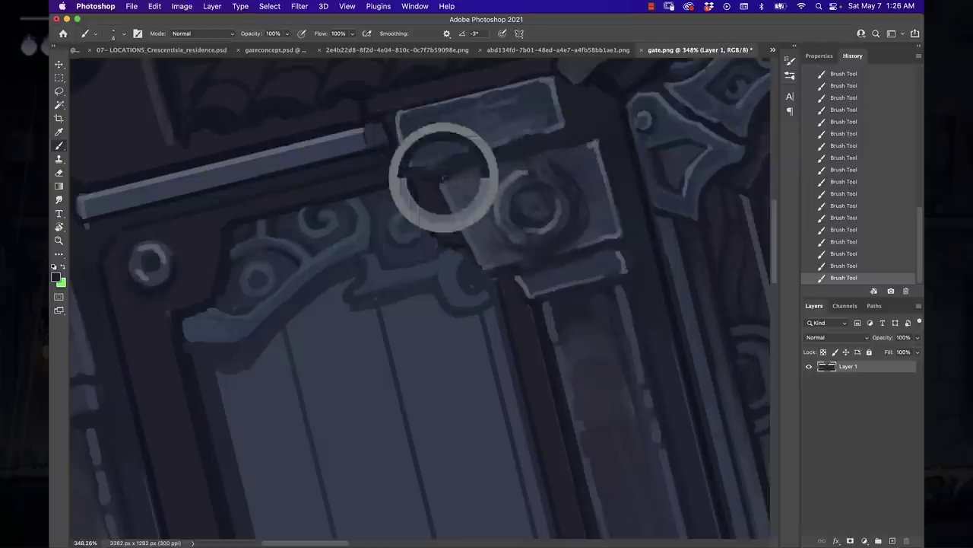
# Highlight the top edge of the left bracket.
pyautogui.hscroll(-5, 445, 176)
pyautogui.scroll(1, 444, 177)
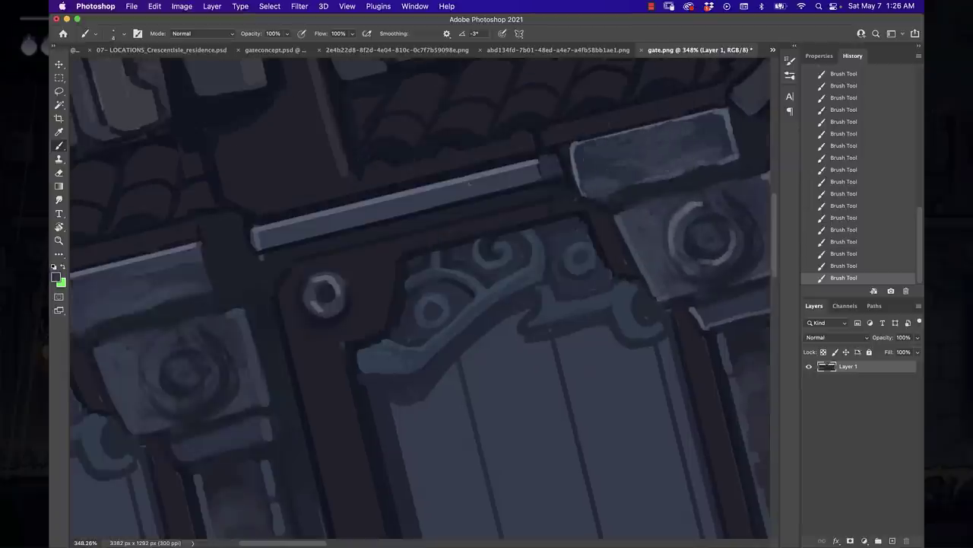
pyautogui.scroll(-2, 469, 183)
pyautogui.hscroll(6, 469, 183)
pyautogui.scroll(3, 469, 183)
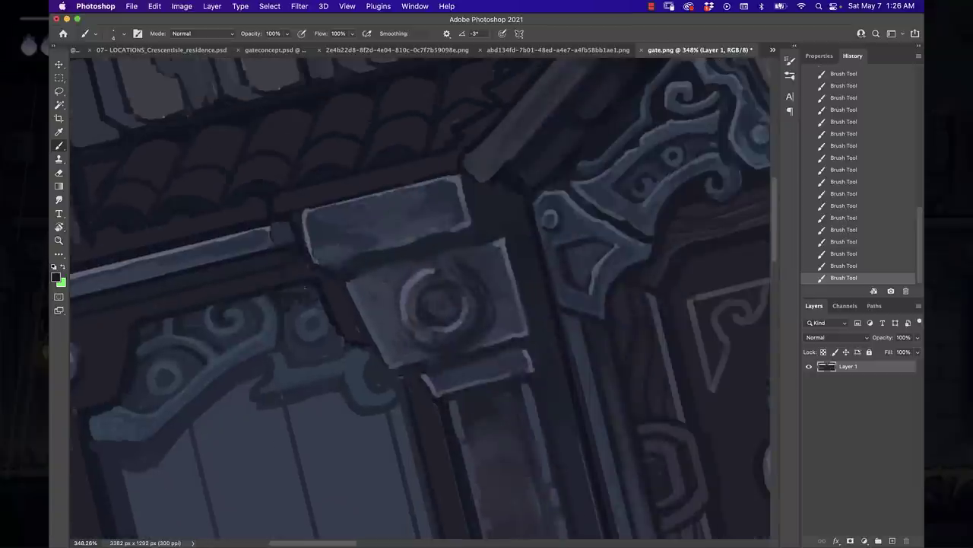
pyautogui.moveTo(278, 356); pyautogui.dragTo(338, 363)
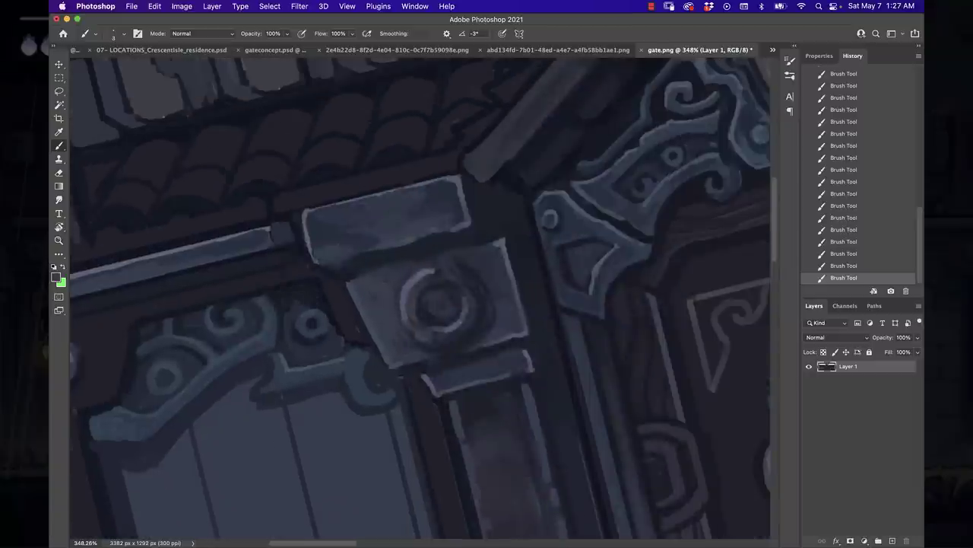
pyautogui.click(651, 6)
pyautogui.click(662, 28)
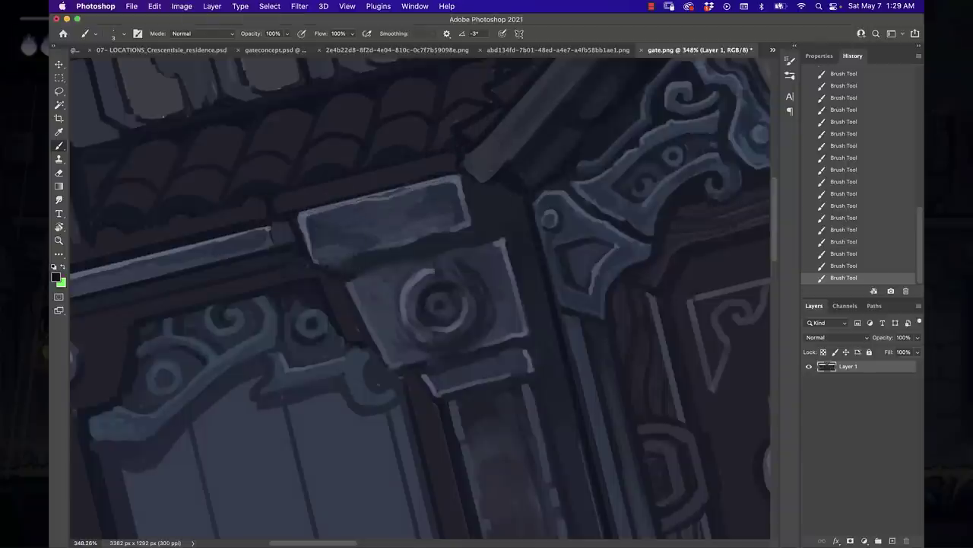
# Nudge the painting layer and add dark strokes along the block's right and lower edges.
pyautogui.moveTo(419, 297); pyautogui.dragTo(424, 325)
pyautogui.moveTo(328, 294)
pyautogui.mouseDown()
pyautogui.moveTo(417, 289)
pyautogui.moveTo(514, 266)
pyautogui.mouseUp()
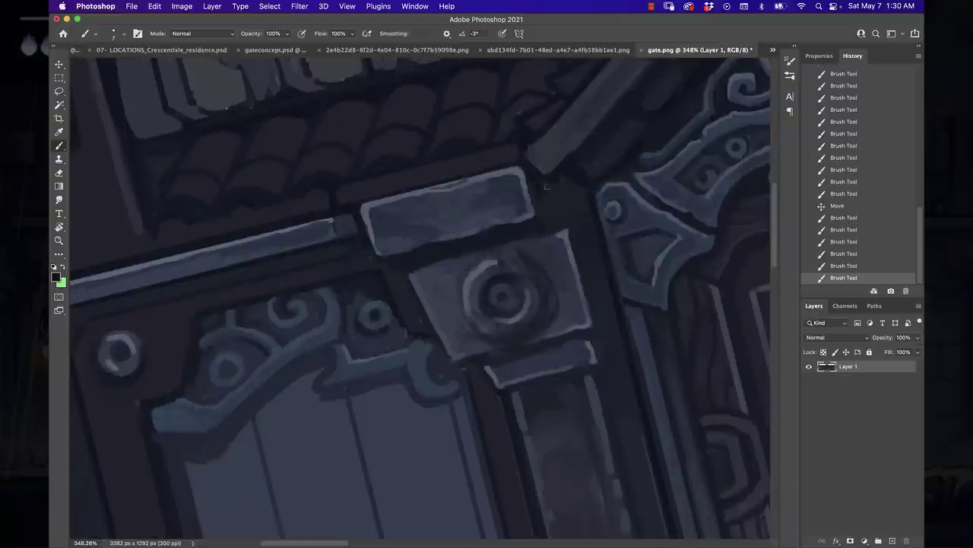
pyautogui.moveTo(520, 168); pyautogui.dragTo(566, 232)
pyautogui.moveTo(533, 263); pyautogui.dragTo(542, 310)
pyautogui.moveTo(467, 319)
pyautogui.mouseDown()
pyautogui.moveTo(487, 334)
pyautogui.moveTo(593, 343)
pyautogui.moveTo(613, 337)
pyautogui.mouseUp()
pyautogui.moveTo(556, 326); pyautogui.dragTo(522, 220)
pyautogui.keyDown('alt'); pyautogui.click(468, 262); pyautogui.keyUp('alt')
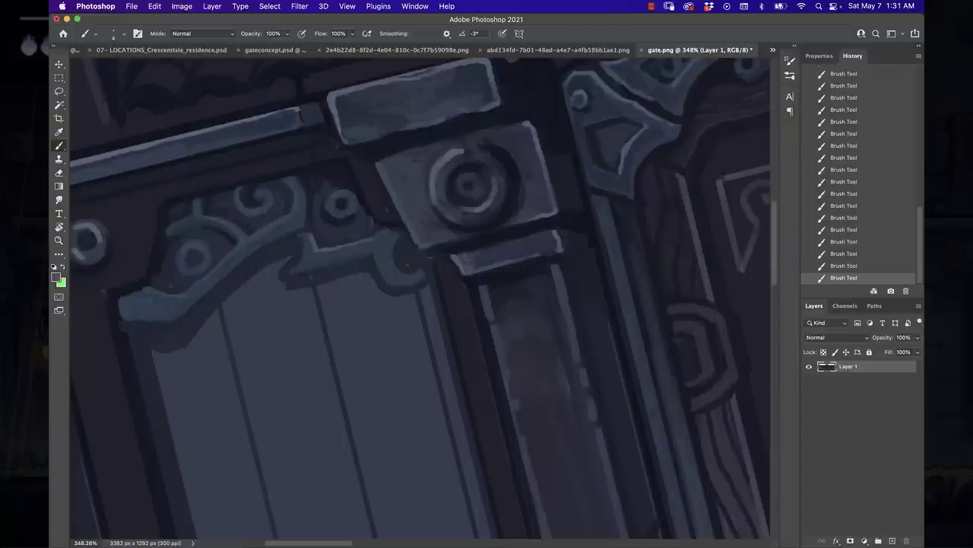
pyautogui.moveTo(426, 245); pyautogui.dragTo(485, 232)
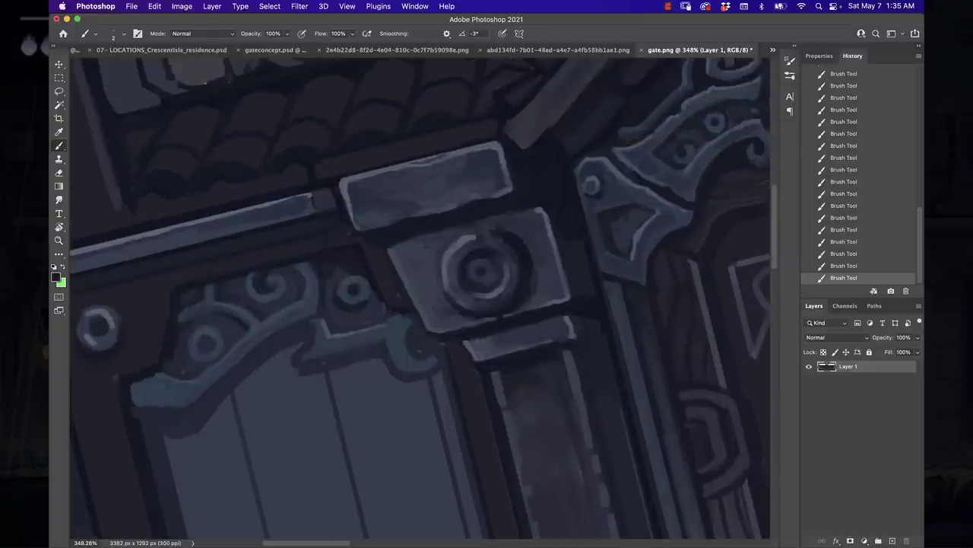
pyautogui.scroll(-5, 577, 300)
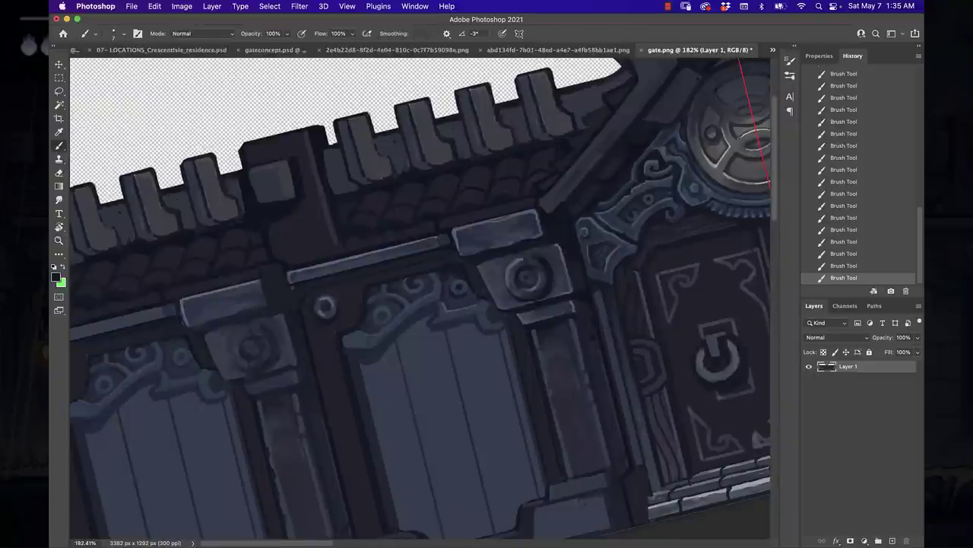
# Level the tilted view, light-edge the left door panel, and shade the ornament's tip and arm.
pyautogui.press('Escape')
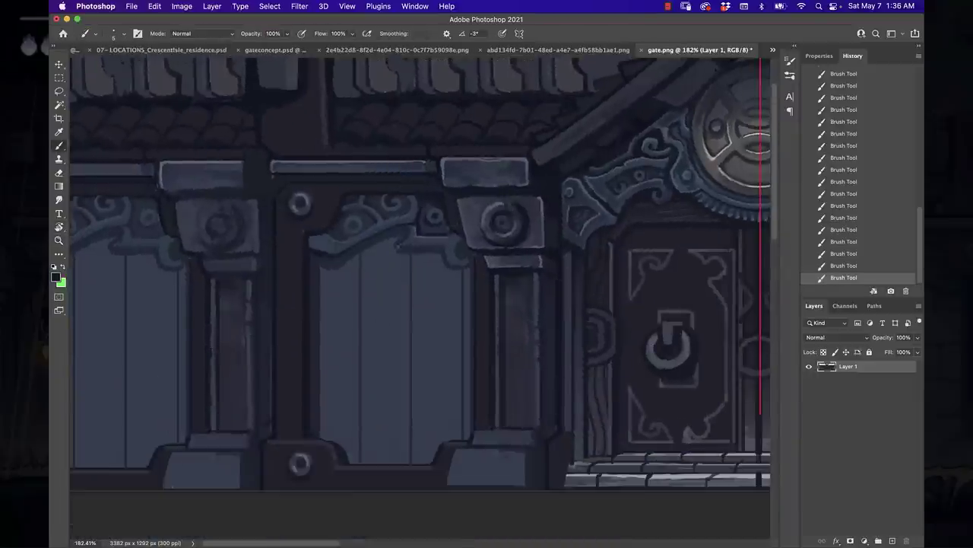
pyautogui.hscroll(3, 327, 259)
pyautogui.scroll(3, 319, 259)
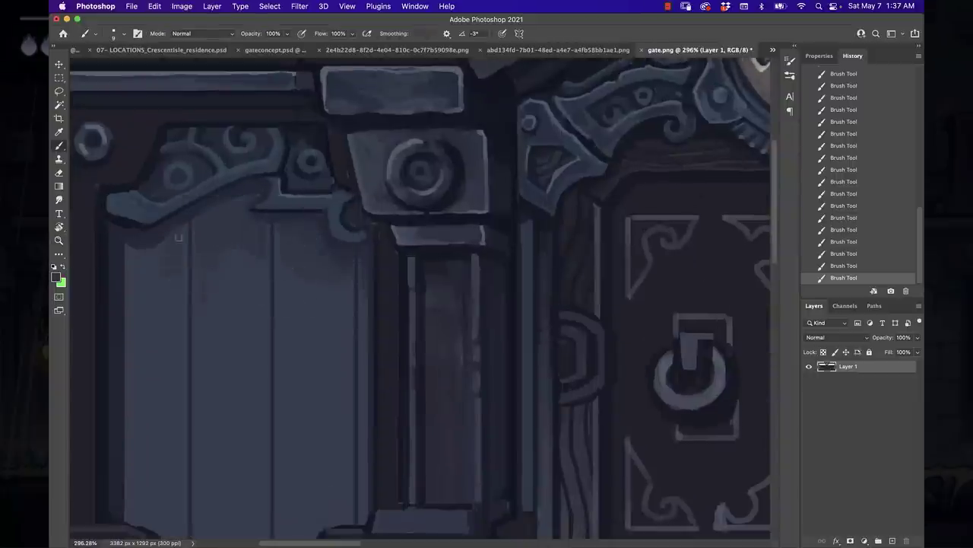
pyautogui.moveTo(122, 243); pyautogui.dragTo(123, 520)
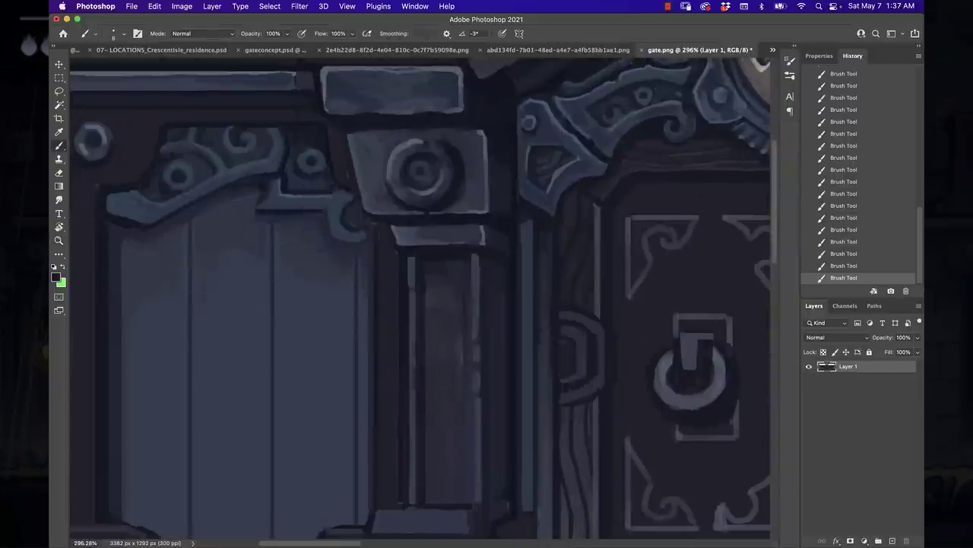
pyautogui.moveTo(110, 211)
pyautogui.mouseDown()
pyautogui.moveTo(120, 195)
pyautogui.moveTo(131, 203)
pyautogui.moveTo(278, 158)
pyautogui.mouseUp()
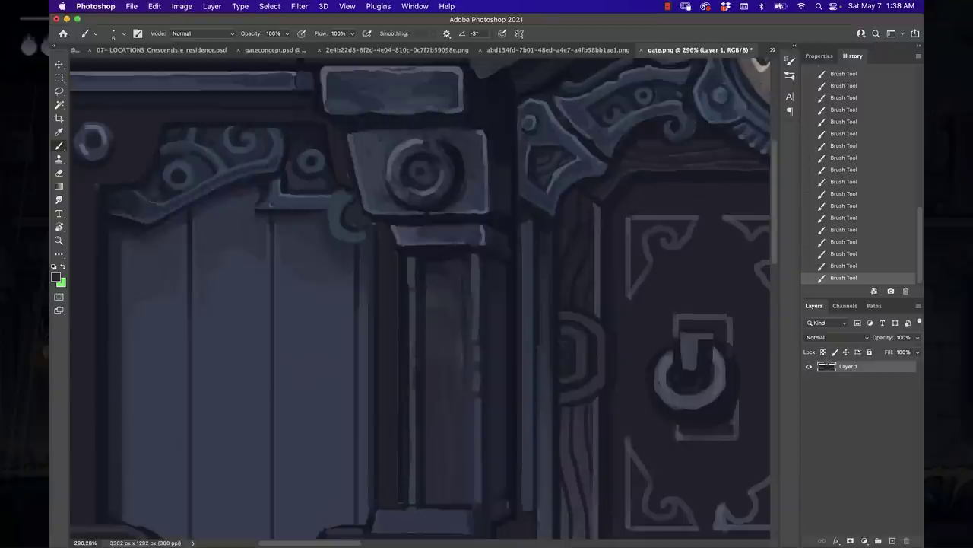
pyautogui.moveTo(267, 201); pyautogui.dragTo(332, 201)
pyautogui.moveTo(351, 137); pyautogui.dragTo(357, 187)
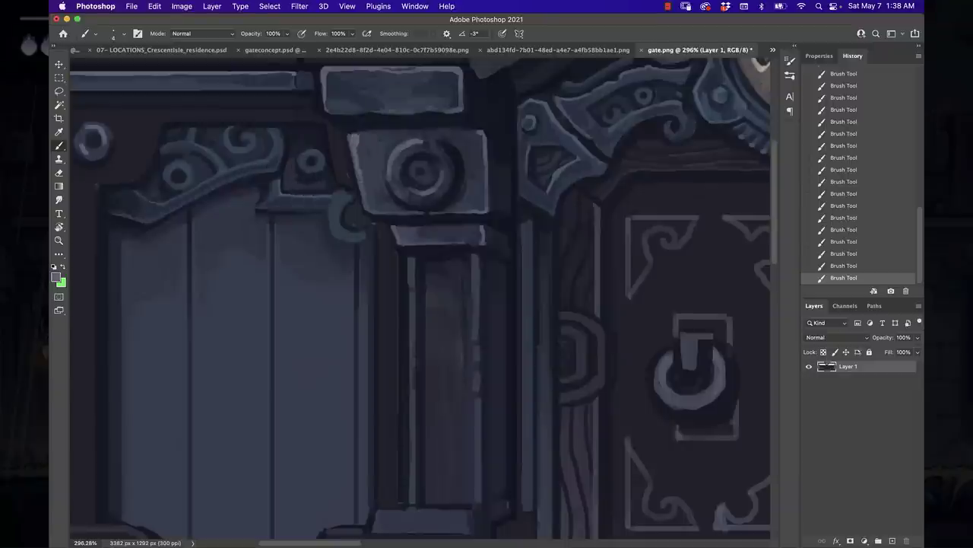
pyautogui.scroll(-3, 357, 228)
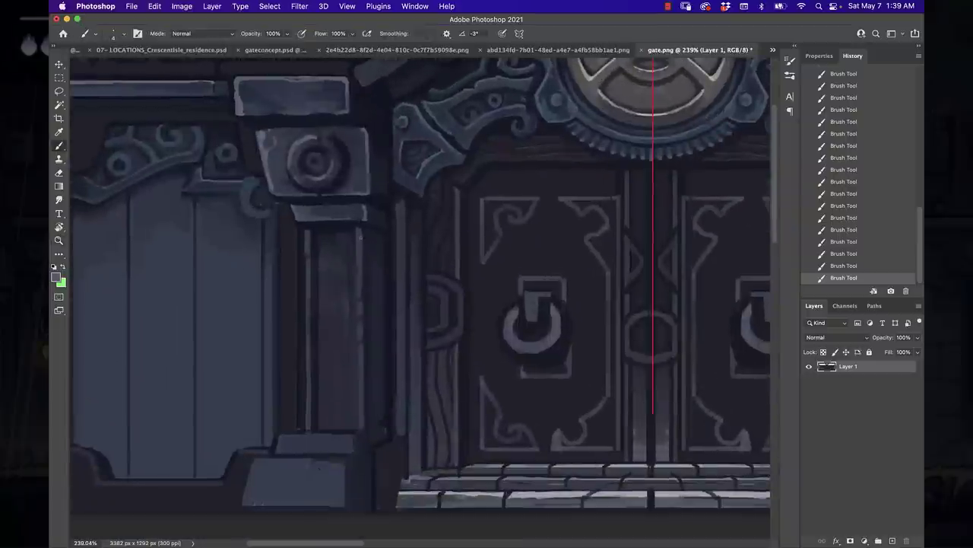
# Highlight the pillar's sides and the medallion block's right side.
pyautogui.moveTo(361, 229); pyautogui.dragTo(362, 432)
pyautogui.moveTo(307, 341)
pyautogui.mouseDown()
pyautogui.moveTo(308, 400)
pyautogui.moveTo(307, 230)
pyautogui.mouseUp()
pyautogui.scroll(3, 307, 230)
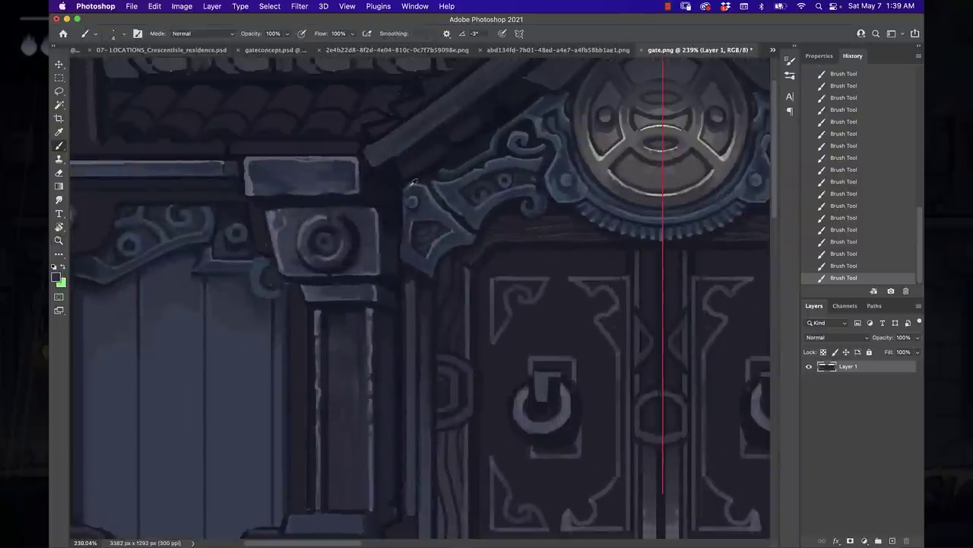
pyautogui.moveTo(399, 254); pyautogui.dragTo(404, 194)
pyautogui.moveTo(379, 274); pyautogui.dragTo(379, 211)
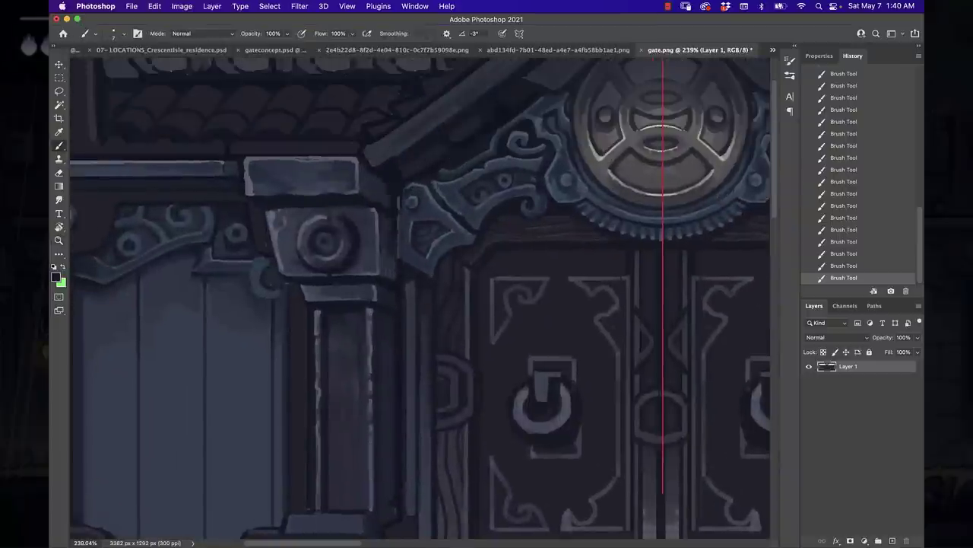
# Shade the door knocker rings and repaint the knocker plates with light tops and dark edges.
pyautogui.scroll(-3, 386, 187)
pyautogui.hscroll(3, 386, 187)
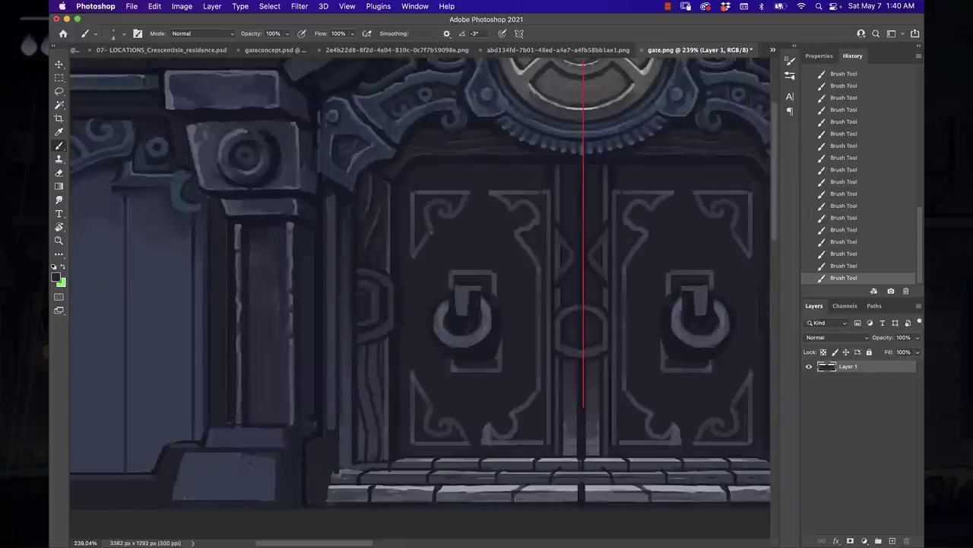
pyautogui.moveTo(440, 323)
pyautogui.mouseDown()
pyautogui.moveTo(484, 343)
pyautogui.moveTo(461, 293)
pyautogui.moveTo(470, 327)
pyautogui.moveTo(446, 311)
pyautogui.mouseUp()
pyautogui.scroll(2, 545, 256)
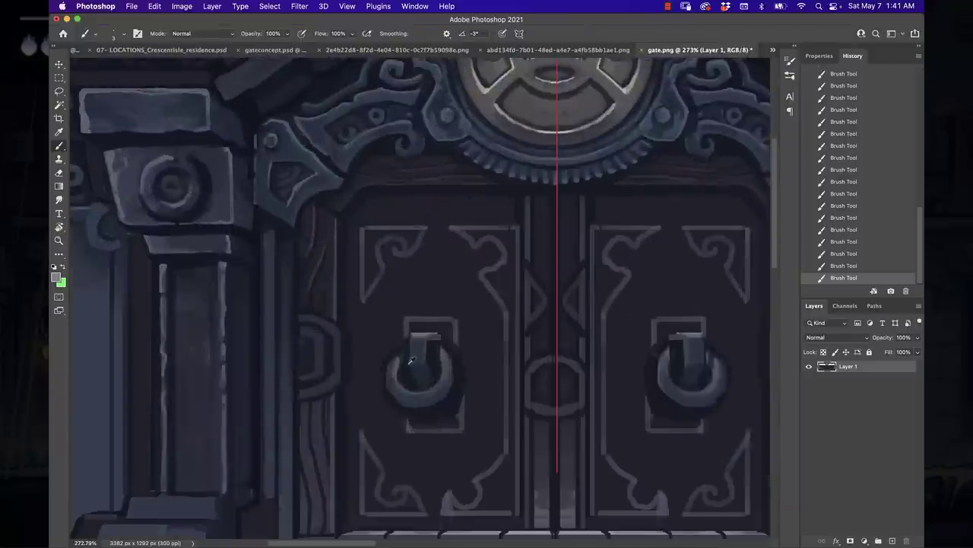
pyautogui.moveTo(465, 333); pyautogui.dragTo(410, 324)
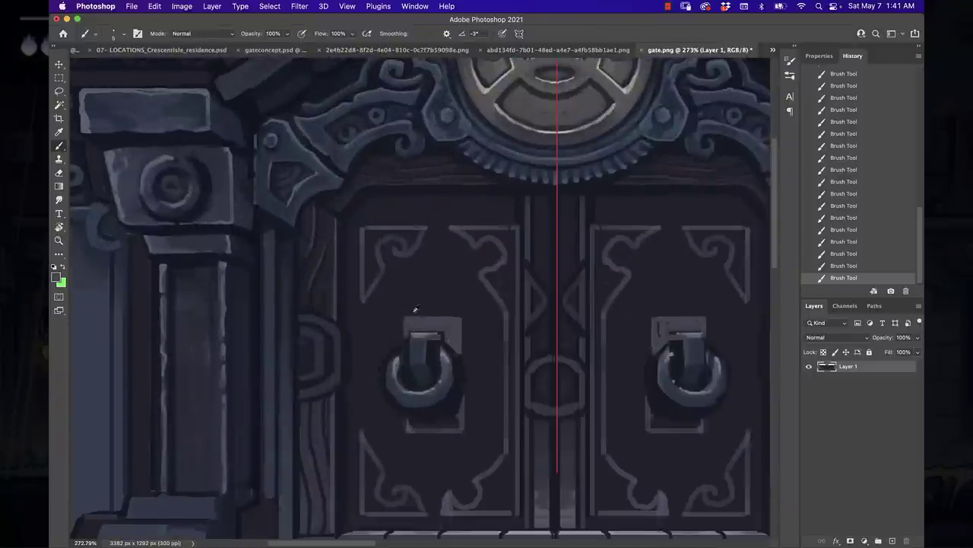
pyautogui.moveTo(457, 402)
pyautogui.mouseDown()
pyautogui.moveTo(414, 426)
pyautogui.moveTo(460, 427)
pyautogui.mouseUp()
pyautogui.moveTo(417, 430)
pyautogui.mouseDown()
pyautogui.moveTo(464, 431)
pyautogui.moveTo(407, 435)
pyautogui.mouseUp()
pyautogui.moveTo(465, 396); pyautogui.dragTo(464, 429)
pyautogui.moveTo(424, 403); pyautogui.dragTo(391, 386)
pyautogui.moveTo(409, 431); pyautogui.dragTo(447, 431)
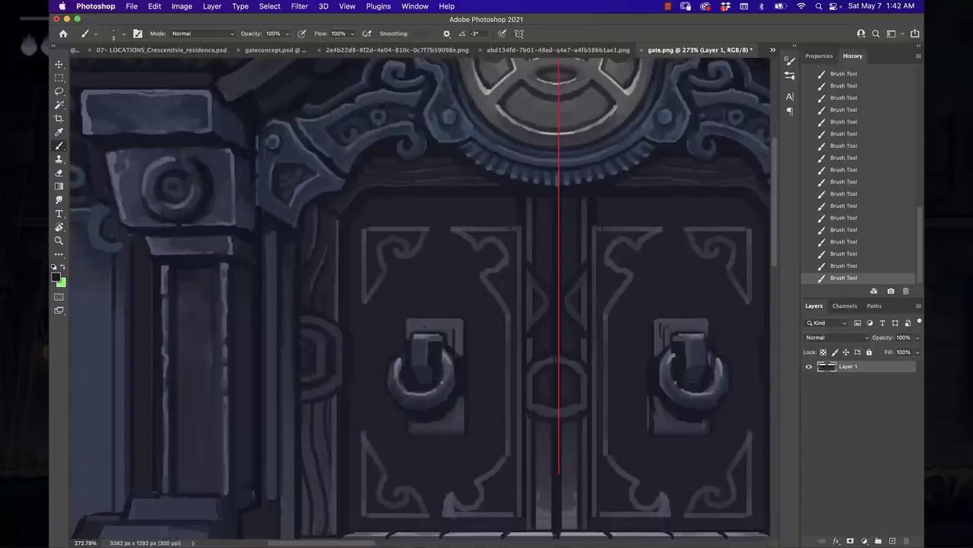
# Highlight the left pillar's vertical edges and redraw the left door-frame bracket.
pyautogui.scroll(-2, 348, 276)
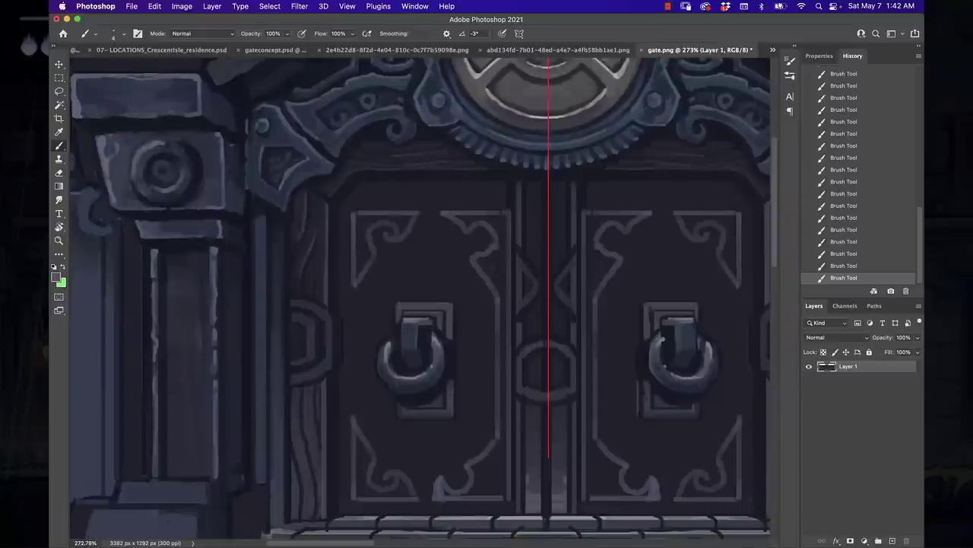
pyautogui.moveTo(284, 286); pyautogui.dragTo(284, 475)
pyautogui.moveTo(266, 225); pyautogui.dragTo(266, 472)
pyautogui.moveTo(287, 377); pyautogui.dragTo(287, 523)
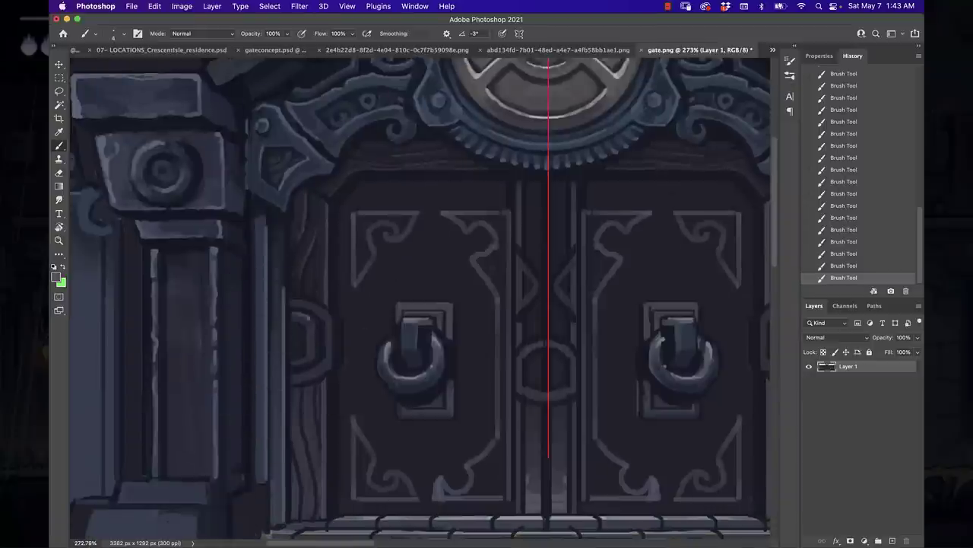
pyautogui.moveTo(312, 319); pyautogui.dragTo(306, 356)
pyautogui.moveTo(295, 305); pyautogui.dragTo(330, 358)
pyautogui.moveTo(327, 315); pyautogui.dragTo(333, 362)
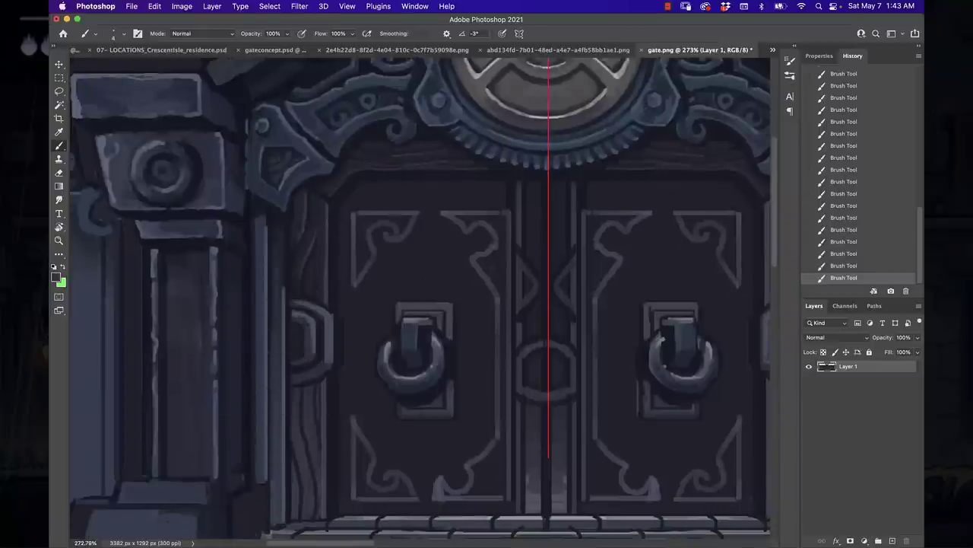
# Paint out stray light marks with sampled dark door colour and shade the frame bracket's edges.
pyautogui.click(426, 334)
pyautogui.keyDown('alt'); pyautogui.click(424, 337); pyautogui.keyUp('alt')
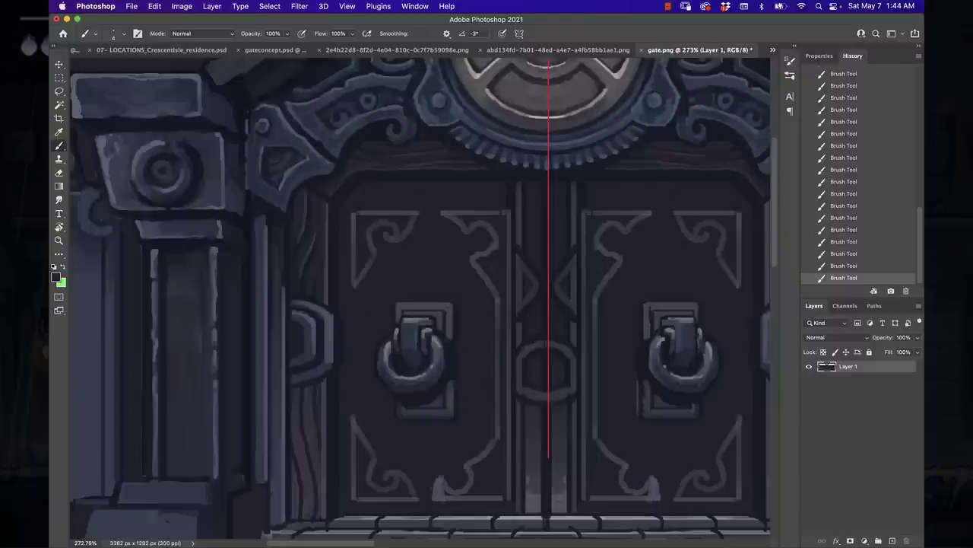
pyautogui.moveTo(436, 477); pyautogui.dragTo(441, 496)
pyautogui.moveTo(319, 377); pyautogui.dragTo(302, 354)
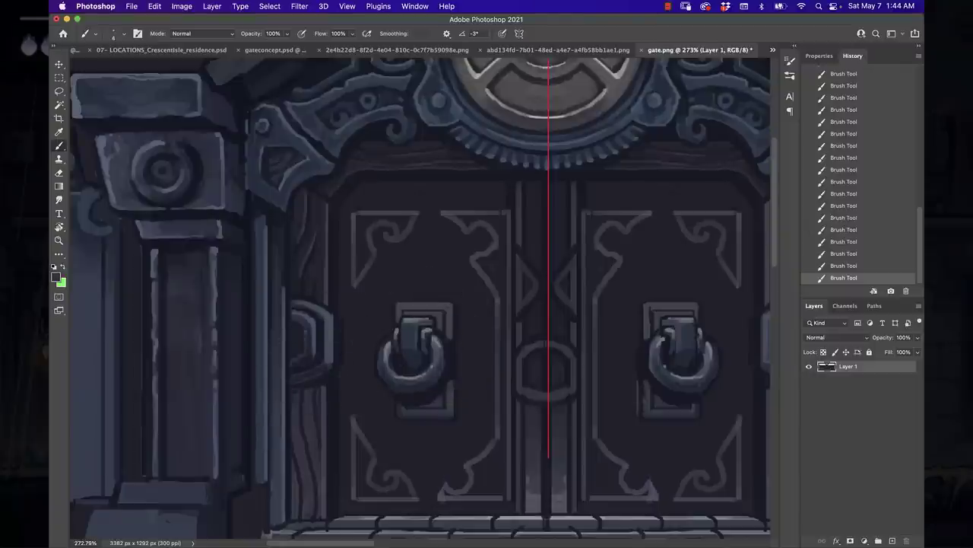
pyautogui.moveTo(337, 318); pyautogui.dragTo(340, 364)
pyautogui.keyDown('alt'); pyautogui.click(339, 363); pyautogui.keyUp('alt')
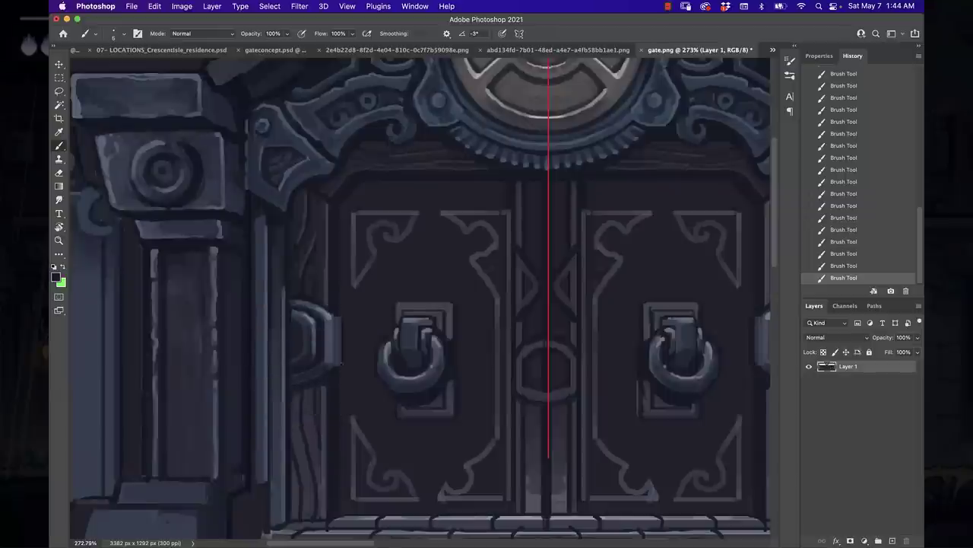
pyautogui.moveTo(286, 350); pyautogui.dragTo(287, 368)
pyautogui.keyDown('alt'); pyautogui.click(282, 309); pyautogui.keyUp('alt')
pyautogui.moveTo(286, 309)
pyautogui.mouseDown()
pyautogui.moveTo(286, 348)
pyautogui.moveTo(286, 320)
pyautogui.mouseUp()
# Fill the top corner ornament and paint over the door's curved and lower ornament lines.
pyautogui.scroll(2, 293, 246)
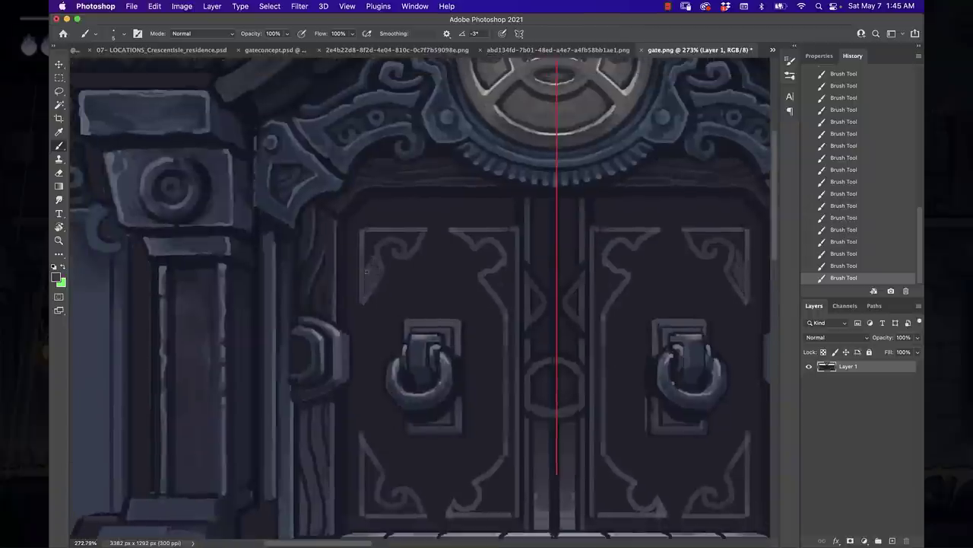
pyautogui.moveTo(367, 266)
pyautogui.mouseDown()
pyautogui.moveTo(414, 233)
pyautogui.moveTo(365, 302)
pyautogui.mouseUp()
pyautogui.keyDown('alt'); pyautogui.click(445, 243); pyautogui.keyUp('alt')
pyautogui.moveTo(455, 229)
pyautogui.mouseDown()
pyautogui.moveTo(498, 275)
pyautogui.moveTo(502, 464)
pyautogui.mouseUp()
pyautogui.keyDown('alt'); pyautogui.click(457, 381); pyautogui.keyUp('alt')
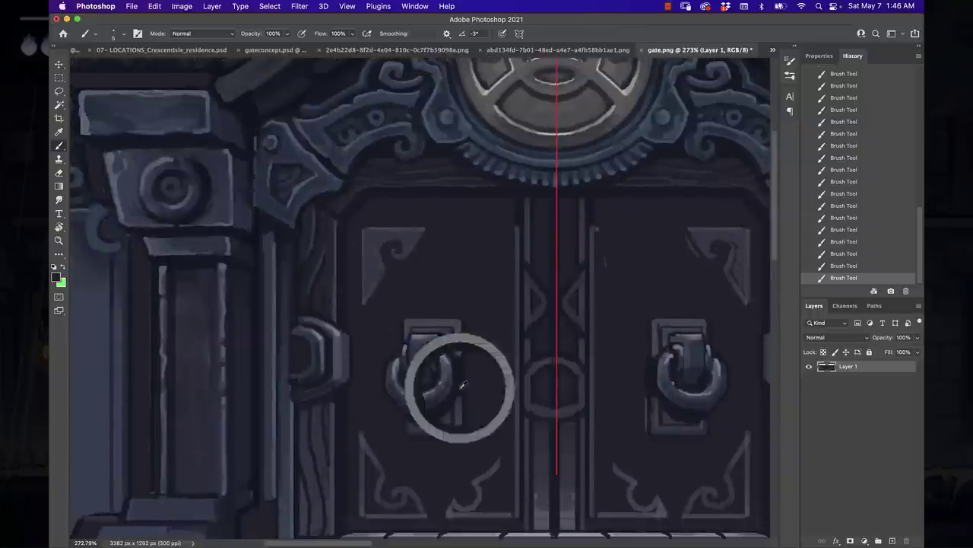
pyautogui.moveTo(420, 240)
pyautogui.mouseDown()
pyautogui.moveTo(369, 295)
pyautogui.moveTo(381, 228)
pyautogui.moveTo(384, 266)
pyautogui.mouseUp()
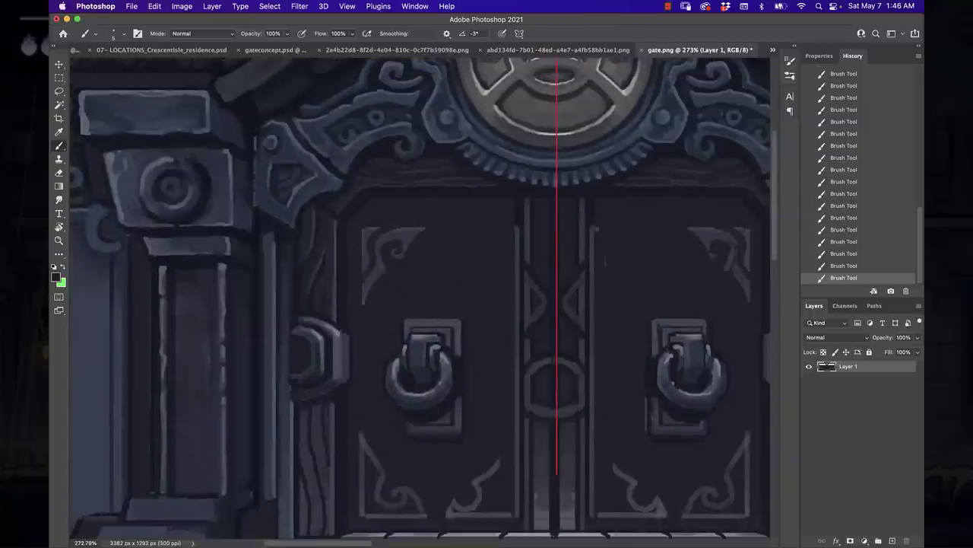
pyautogui.scroll(-3, 419, 296)
pyautogui.moveTo(381, 388)
pyautogui.mouseDown()
pyautogui.moveTo(390, 445)
pyautogui.moveTo(426, 455)
pyautogui.moveTo(527, 319)
pyautogui.mouseUp()
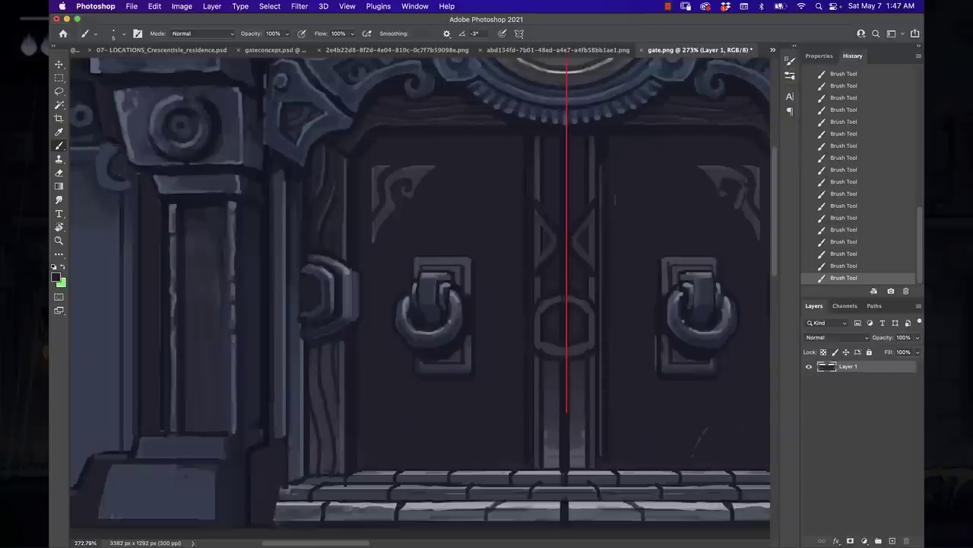
# Duplicate the triangular corner ornament and move the flipped copy to the lower door corner.
pyautogui.press('l')
pyautogui.moveTo(372, 259)
pyautogui.mouseDown()
pyautogui.moveTo(443, 356)
pyautogui.moveTo(366, 260)
pyautogui.mouseUp()
pyautogui.moveTo(395, 325); pyautogui.dragTo(394, 431)
pyautogui.hotkey('ctrl', 'd')
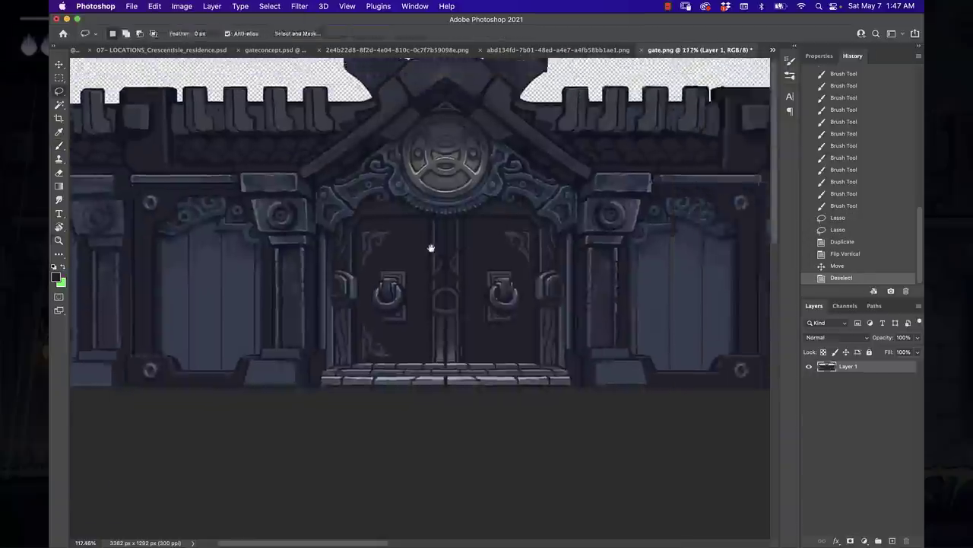
# Paint brush touch-ups on the door around the placed ornament.
pyautogui.press('b')
pyautogui.scroll(3, 431, 248)
pyautogui.moveTo(315, 282); pyautogui.dragTo(353, 283)
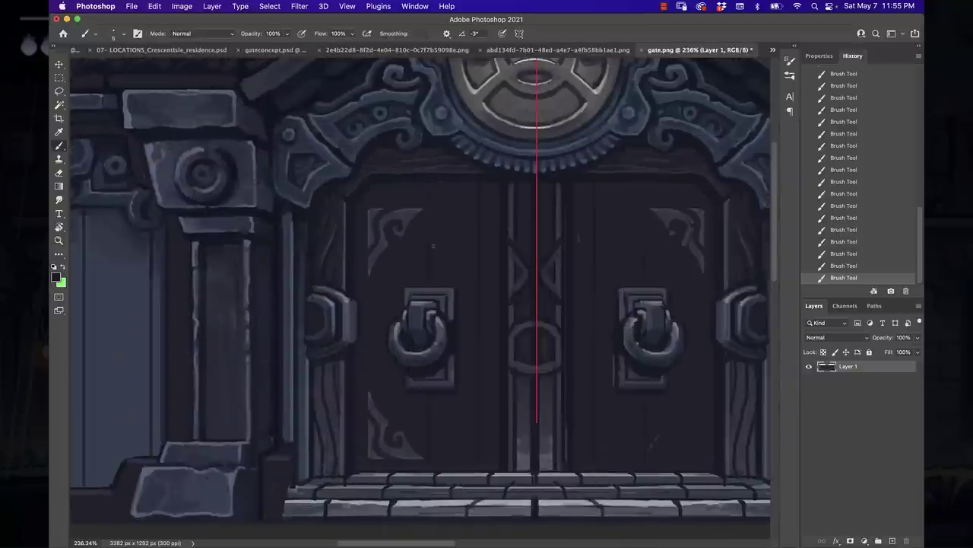
pyautogui.scroll(2, 430, 455)
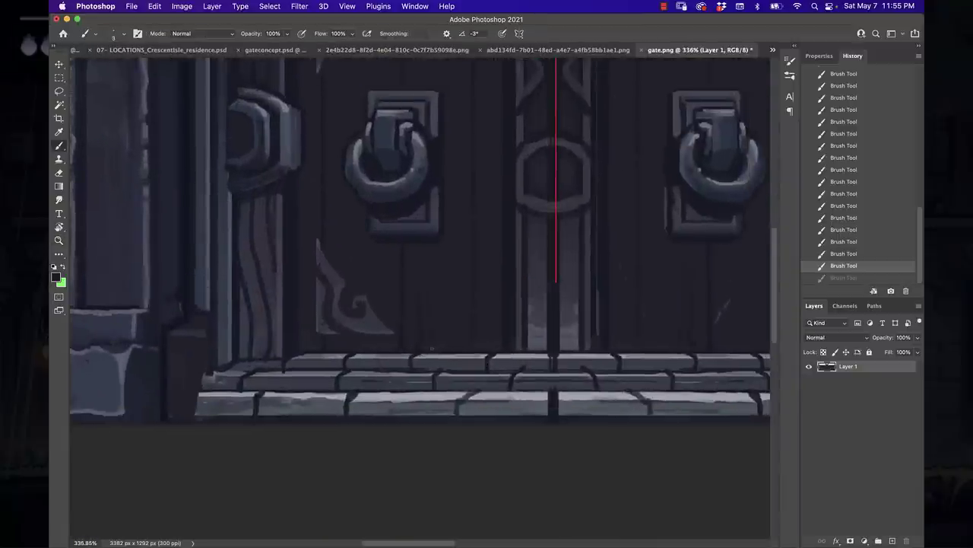
pyautogui.scroll(4, 420, 301)
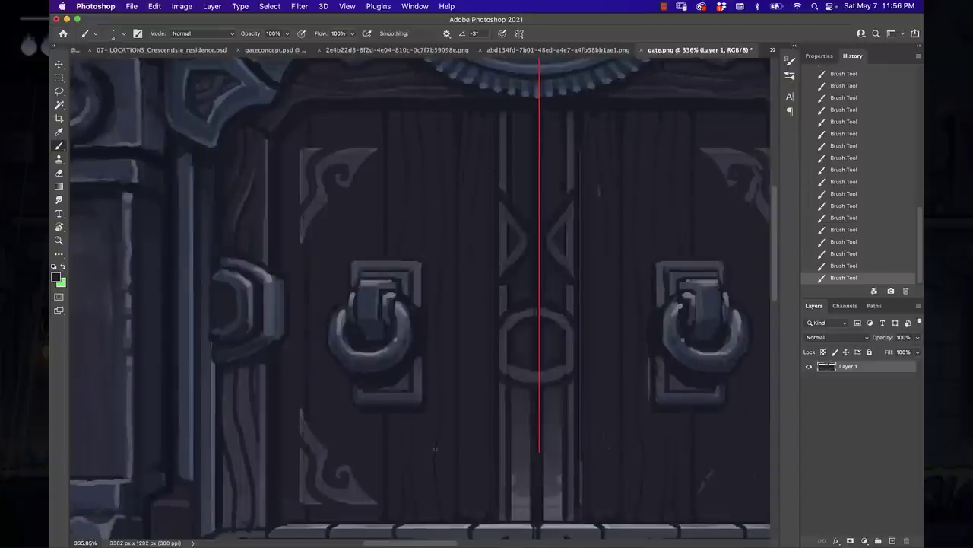
pyautogui.hscroll(-2, 443, 479)
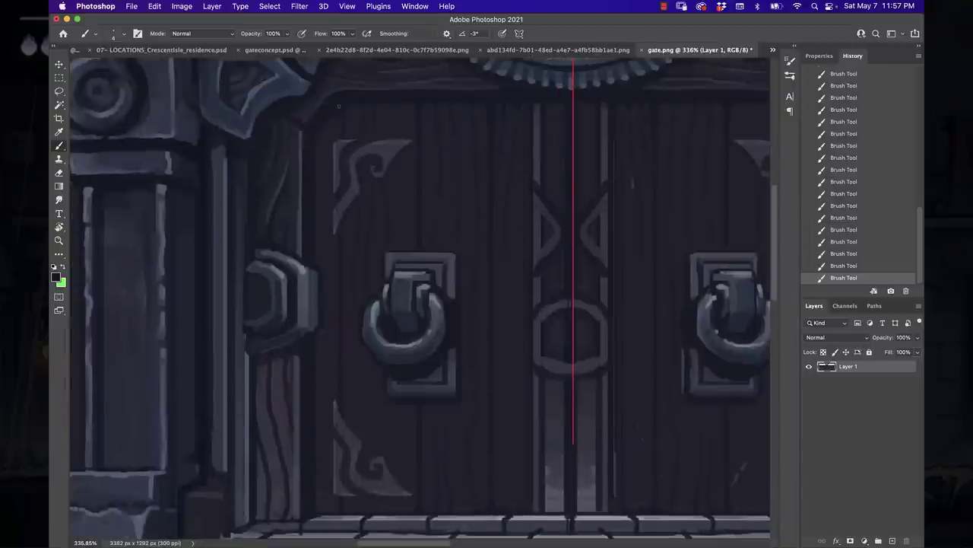
pyautogui.scroll(1, 419, 298)
pyautogui.scroll(-3, 299, 488)
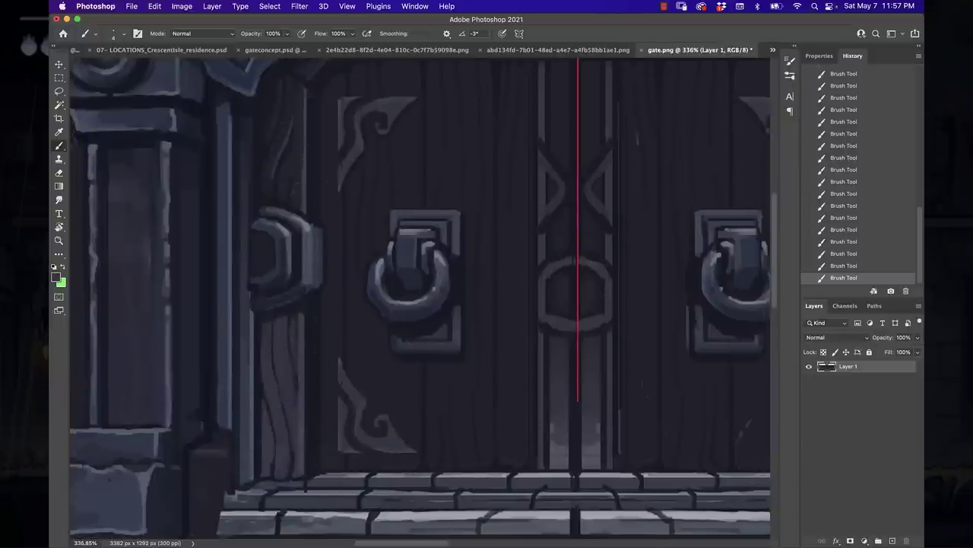
pyautogui.moveTo(335, 338); pyautogui.dragTo(363, 322)
# Paint light T-shaped highlights on the knocker mount, the knocker ring and the lower ornament.
pyautogui.keyDown('alt'); pyautogui.click(337, 214); pyautogui.keyUp('alt')
pyautogui.press('[')
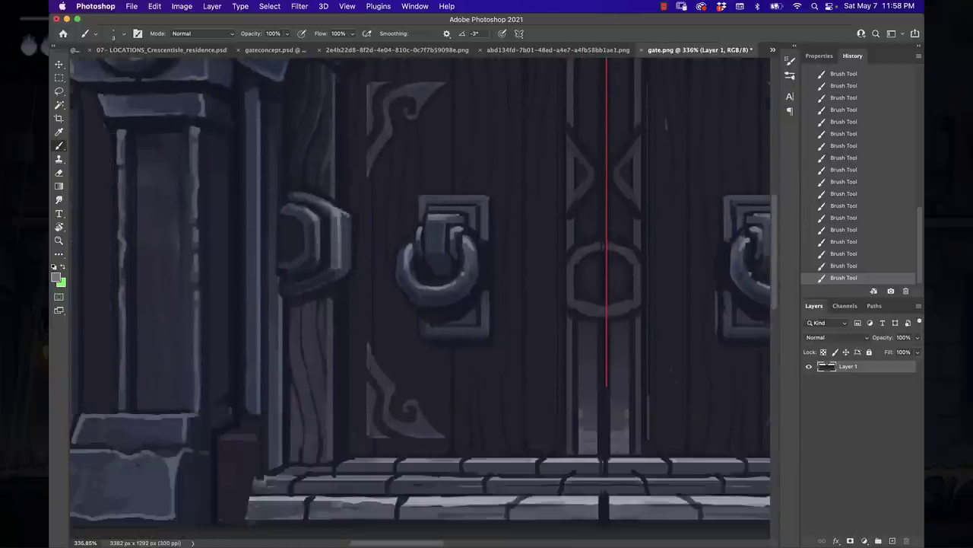
pyautogui.moveTo(444, 218); pyautogui.dragTo(444, 253)
pyautogui.moveTo(430, 197); pyautogui.dragTo(487, 197)
pyautogui.moveTo(468, 237); pyautogui.dragTo(477, 289)
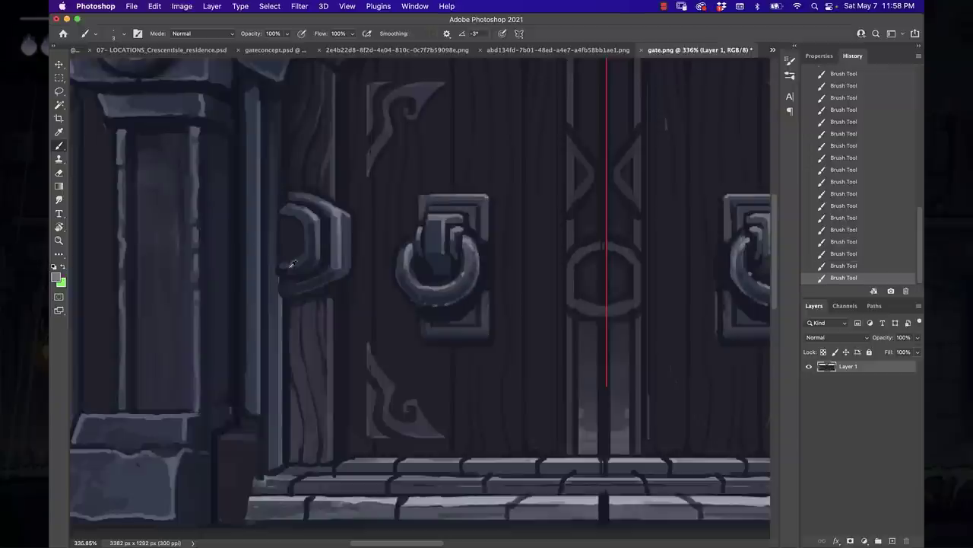
pyautogui.keyDown('alt'); pyautogui.click(338, 212); pyautogui.keyUp('alt')
pyautogui.moveTo(372, 352); pyautogui.dragTo(441, 435)
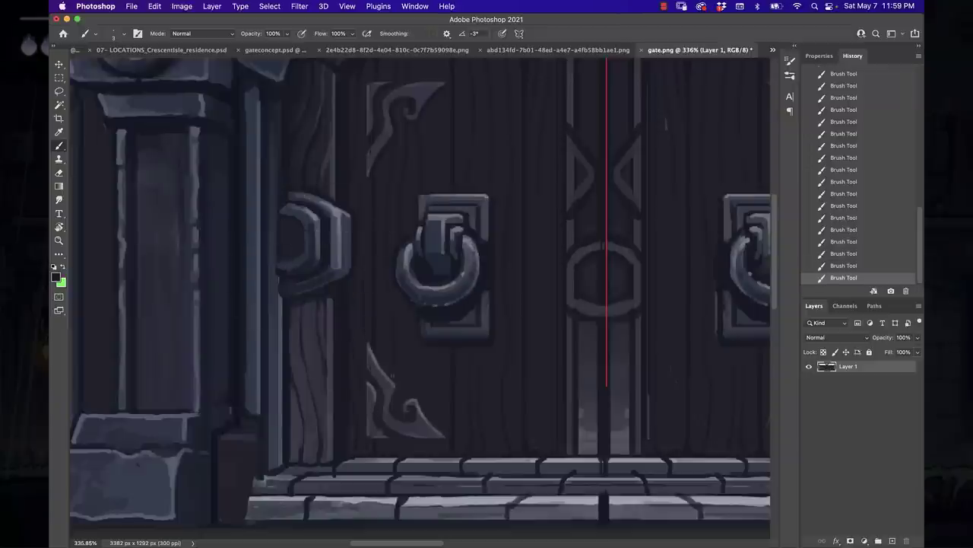
pyautogui.scroll(-5, 469, 220)
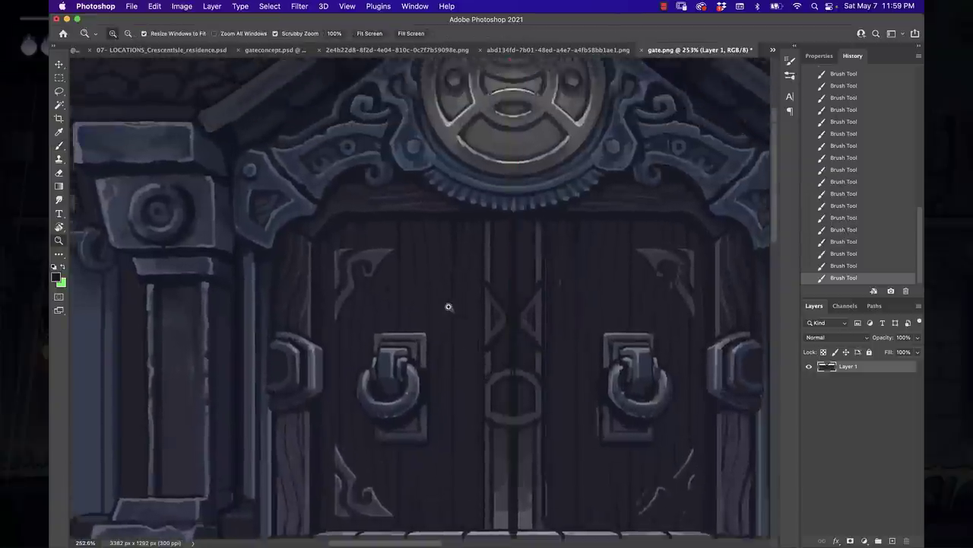
# Paint over the side panel's vertical lines with a light sampled colour.
pyautogui.scroll(4, 448, 307)
pyautogui.moveTo(354, 417)
pyautogui.mouseDown()
pyautogui.moveTo(415, 426)
pyautogui.moveTo(417, 487)
pyautogui.mouseUp()
pyautogui.keyDown('alt'); pyautogui.click(351, 418); pyautogui.keyUp('alt')
pyautogui.moveTo(492, 361); pyautogui.dragTo(492, 486)
pyautogui.moveTo(492, 185); pyautogui.dragTo(492, 363)
pyautogui.moveTo(417, 424); pyautogui.dragTo(417, 175)
pyautogui.press(']')
pyautogui.press(']')
pyautogui.press(']')
pyautogui.press(']')
pyautogui.press(']')
pyautogui.press('[')
pyautogui.press('[')
pyautogui.press('[')
pyautogui.press('[')
pyautogui.press('[')
pyautogui.scroll(3, 517, 228)
pyautogui.hscroll(3, 517, 228)
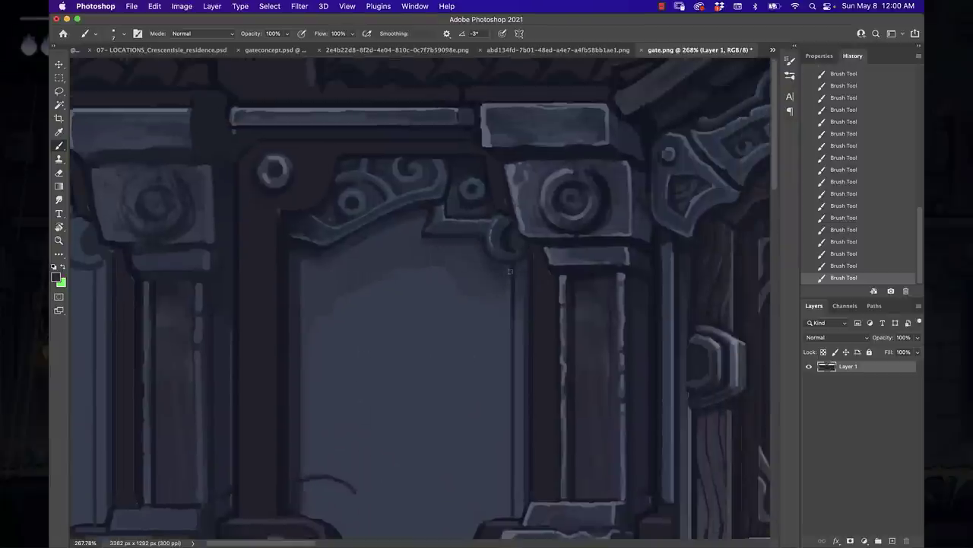
# Rotate the view and add thin dark crack strokes across the panel.
pyautogui.press('r')
pyautogui.moveTo(665, 47); pyautogui.dragTo(547, 251)
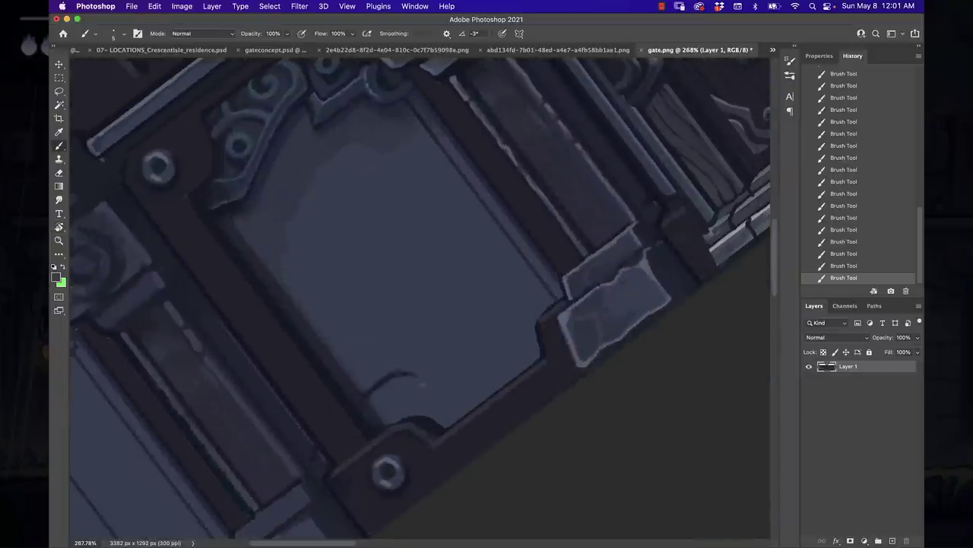
pyautogui.moveTo(401, 374)
pyautogui.mouseDown()
pyautogui.moveTo(437, 422)
pyautogui.moveTo(491, 308)
pyautogui.moveTo(519, 370)
pyautogui.moveTo(435, 409)
pyautogui.mouseUp()
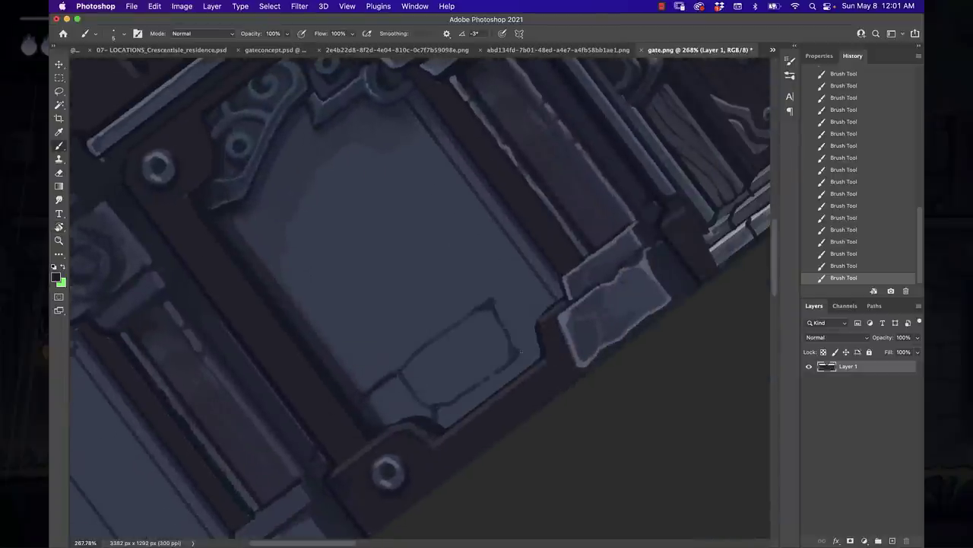
pyautogui.moveTo(440, 307); pyautogui.dragTo(416, 338)
pyautogui.moveTo(491, 218); pyautogui.dragTo(435, 258)
pyautogui.moveTo(413, 277)
pyautogui.mouseDown()
pyautogui.moveTo(403, 304)
pyautogui.moveTo(343, 330)
pyautogui.mouseUp()
pyautogui.press('r')
pyautogui.moveTo(486, 228)
pyautogui.mouseDown()
pyautogui.moveTo(594, 329)
pyautogui.moveTo(533, 305)
pyautogui.mouseUp()
pyautogui.scroll(2, 594, 328)
pyautogui.moveTo(432, 328); pyautogui.dragTo(449, 332)
# Paint dark horizontal mortar lines and vertical brick joints to form the bricks.
pyautogui.moveTo(427, 263)
pyautogui.mouseDown()
pyautogui.moveTo(505, 263)
pyautogui.moveTo(379, 263)
pyautogui.mouseUp()
pyautogui.moveTo(508, 263); pyautogui.dragTo(549, 334)
pyautogui.moveTo(555, 263)
pyautogui.mouseDown()
pyautogui.moveTo(559, 324)
pyautogui.moveTo(548, 331)
pyautogui.mouseUp()
pyautogui.moveTo(551, 262); pyautogui.dragTo(618, 263)
pyautogui.moveTo(477, 348)
pyautogui.mouseDown()
pyautogui.moveTo(465, 226)
pyautogui.moveTo(487, 263)
pyautogui.moveTo(487, 194)
pyautogui.moveTo(379, 191)
pyautogui.mouseUp()
pyautogui.moveTo(489, 191); pyautogui.dragTo(584, 191)
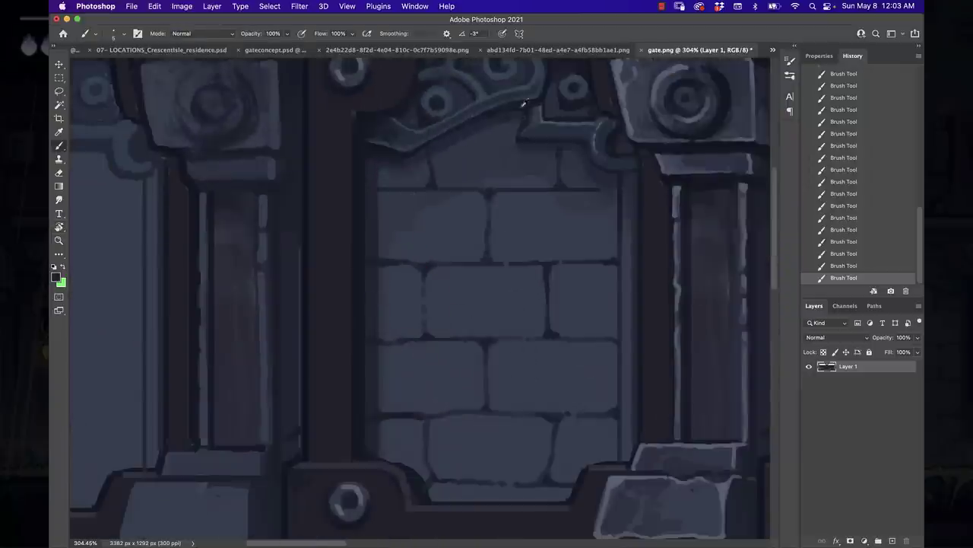
# Delete the accidentally created text layer.
pyautogui.press('t')
pyautogui.click(576, 191)
pyautogui.hscroll(3, 428, 289)
pyautogui.press('Delete')
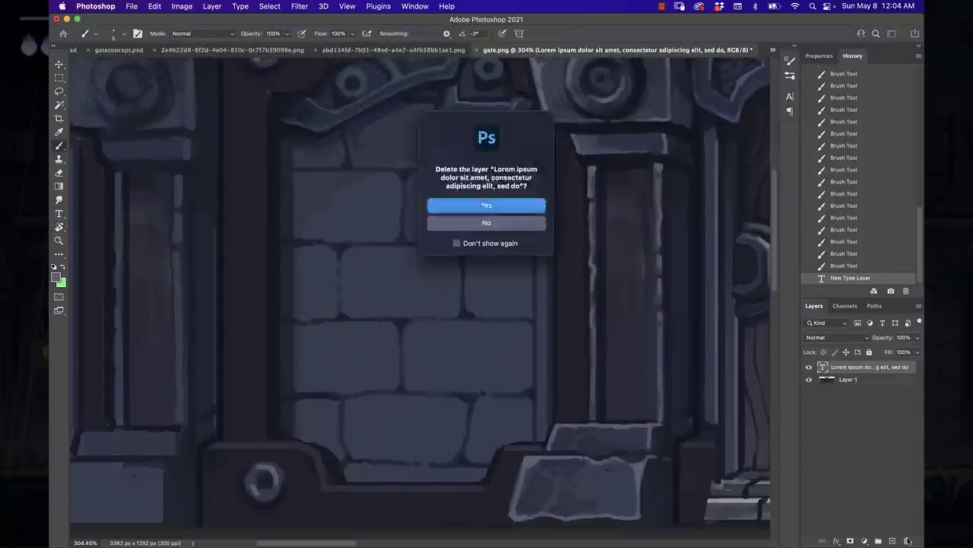
pyautogui.press('Return')
# Highlight the brick top edges and the bricks under the ornament with light strokes.
pyautogui.moveTo(266, 121); pyautogui.dragTo(266, 438)
pyautogui.scroll(3, 420, 297)
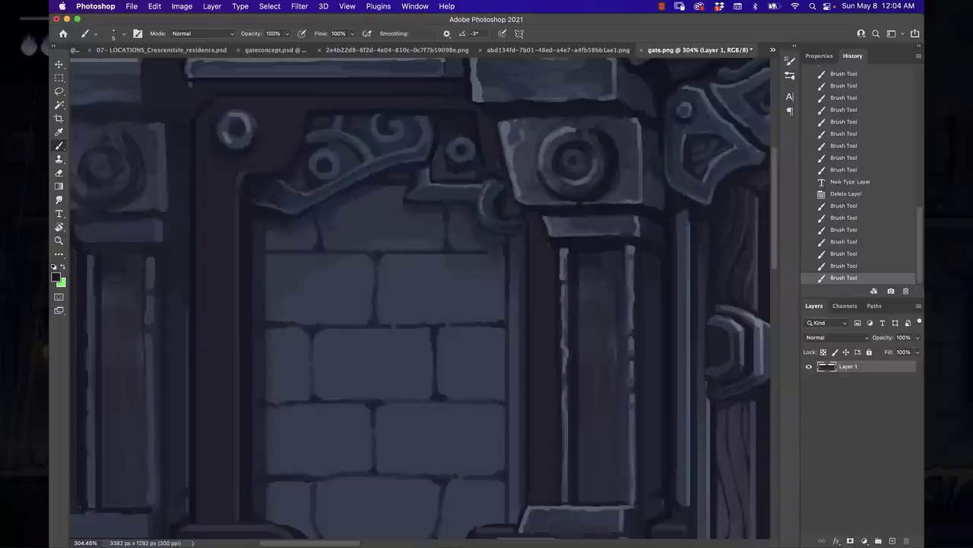
pyautogui.moveTo(457, 251); pyautogui.dragTo(493, 253)
pyautogui.hscroll(-2, 299, 178)
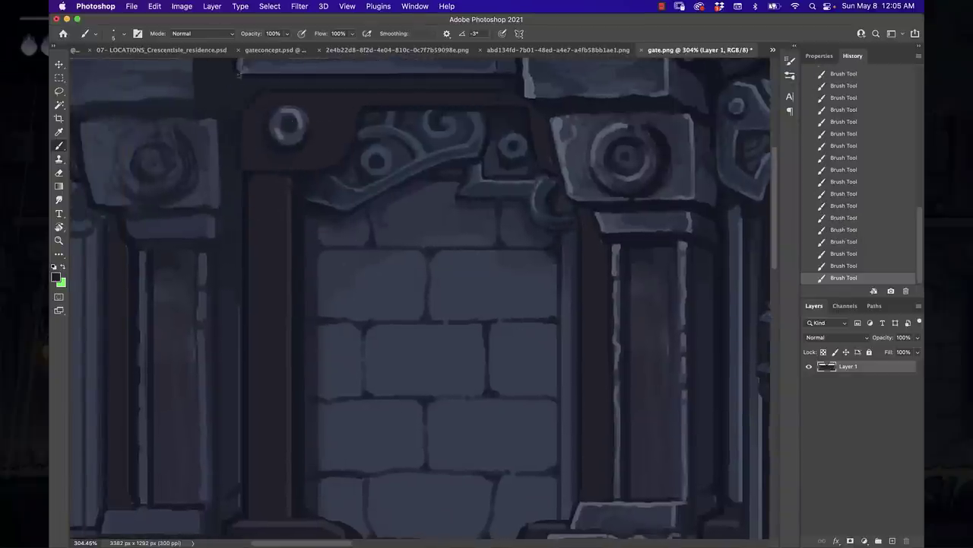
pyautogui.hscroll(3, 300, 280)
pyautogui.moveTo(318, 322); pyautogui.dragTo(428, 321)
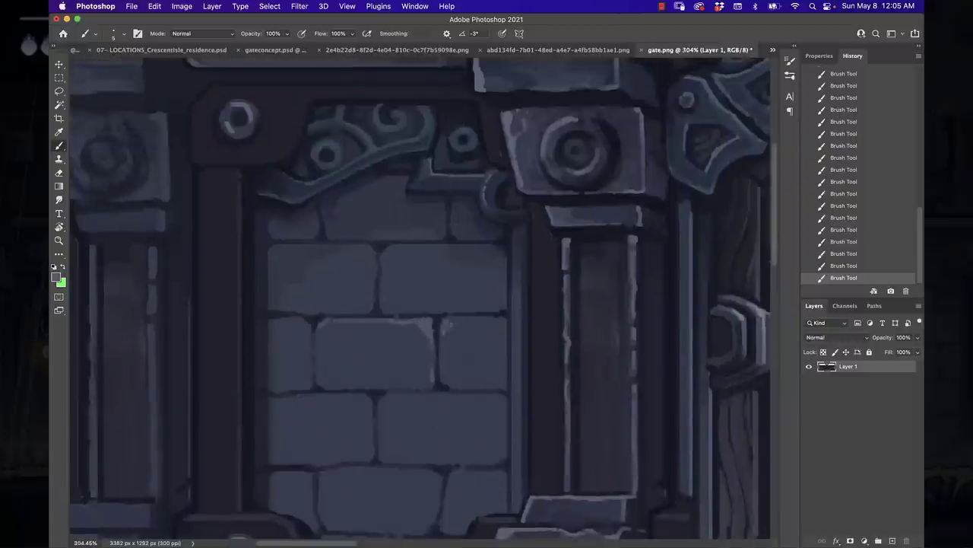
pyautogui.moveTo(335, 247)
pyautogui.mouseDown()
pyautogui.moveTo(353, 194)
pyautogui.moveTo(335, 232)
pyautogui.mouseUp()
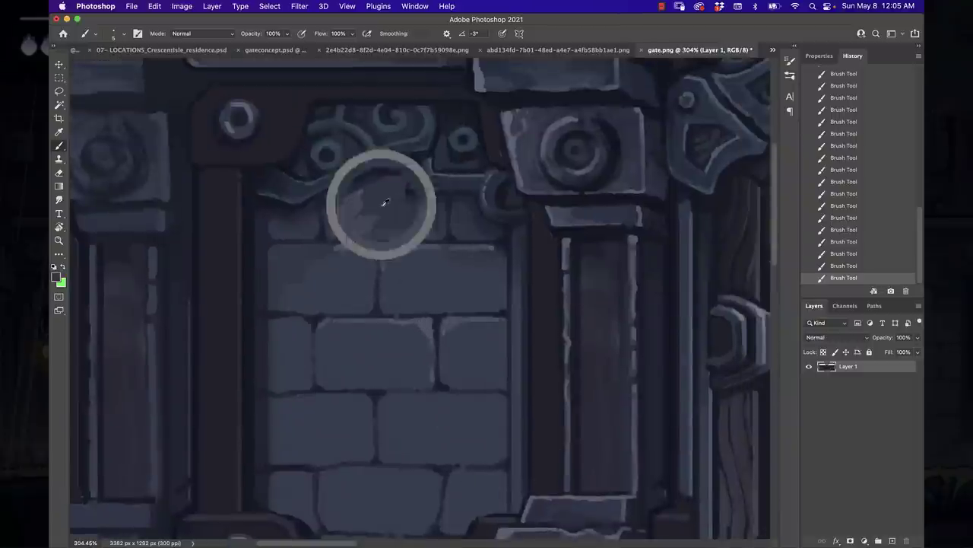
pyautogui.moveTo(380, 205); pyautogui.dragTo(411, 227)
pyautogui.moveTo(369, 187); pyautogui.dragTo(376, 205)
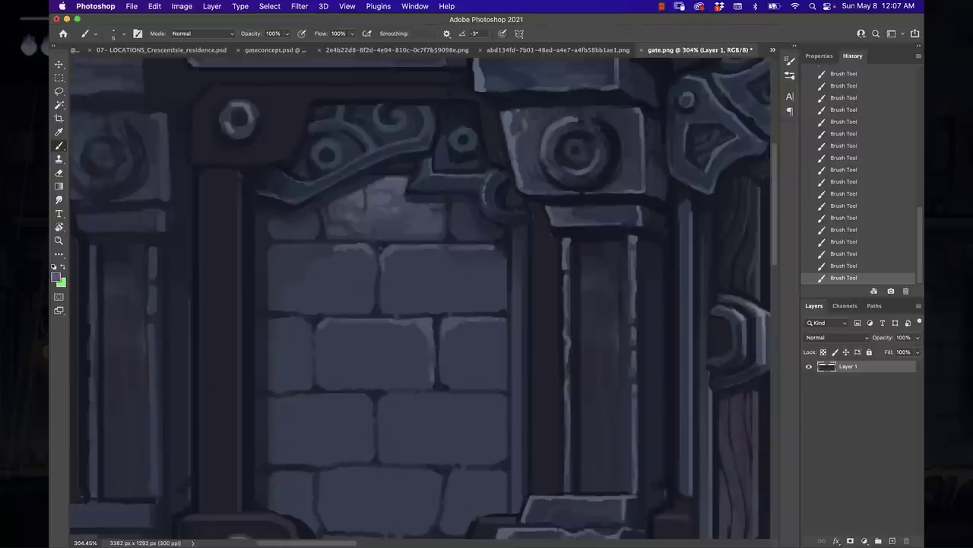
# In a rotated view, lighten the lower and right-middle bricks, then turn the view upright.
pyautogui.moveTo(588, 251); pyautogui.dragTo(542, 173)
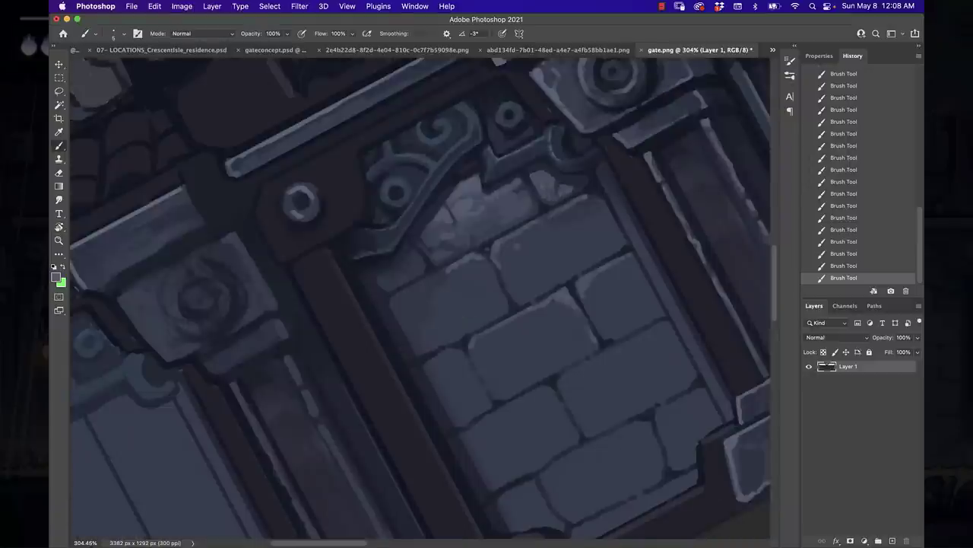
pyautogui.moveTo(525, 238)
pyautogui.mouseDown()
pyautogui.moveTo(593, 200)
pyautogui.moveTo(602, 213)
pyautogui.mouseUp()
pyautogui.moveTo(505, 247)
pyautogui.mouseDown()
pyautogui.moveTo(506, 276)
pyautogui.moveTo(539, 249)
pyautogui.mouseUp()
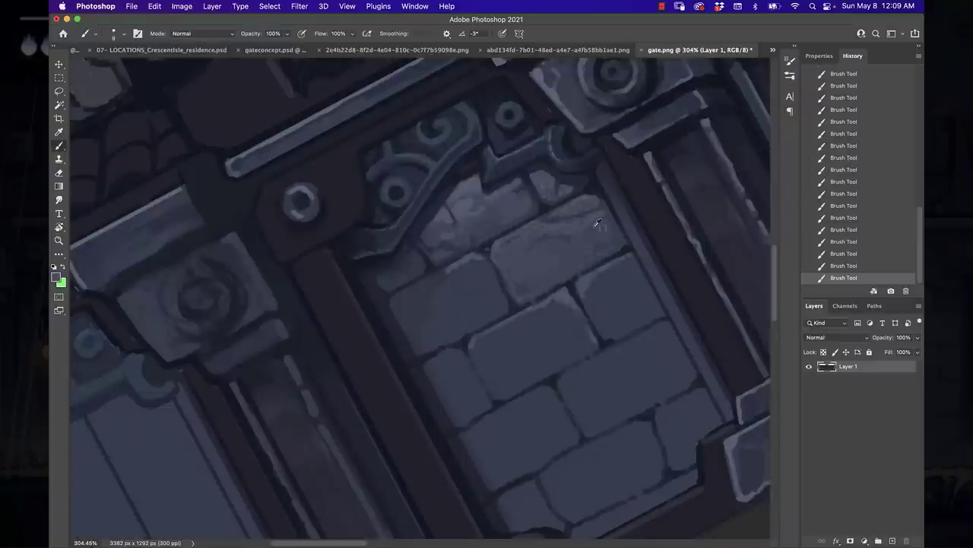
pyautogui.moveTo(479, 270)
pyautogui.mouseDown()
pyautogui.moveTo(441, 294)
pyautogui.moveTo(460, 391)
pyautogui.moveTo(492, 340)
pyautogui.moveTo(510, 337)
pyautogui.moveTo(563, 290)
pyautogui.mouseUp()
pyautogui.moveTo(564, 458); pyautogui.dragTo(549, 421)
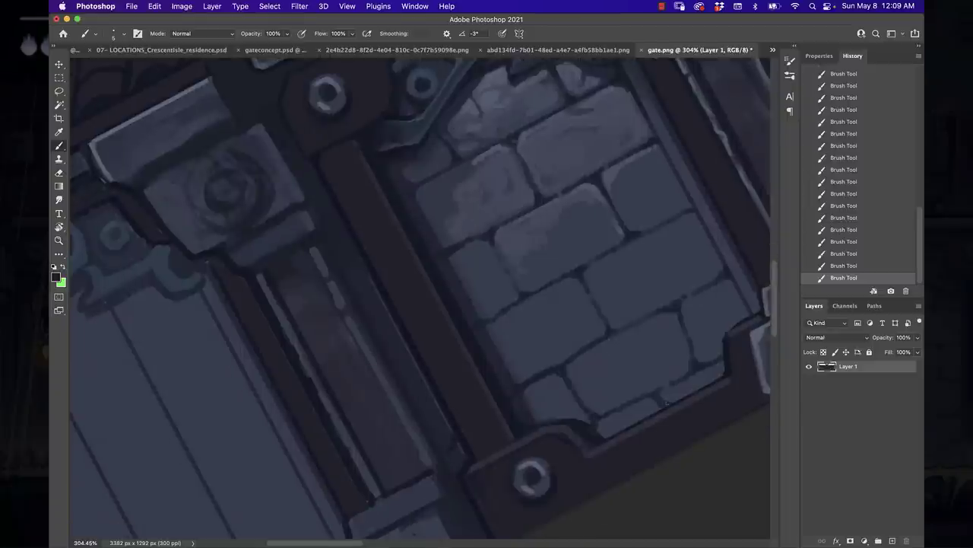
pyautogui.moveTo(632, 172); pyautogui.dragTo(674, 222)
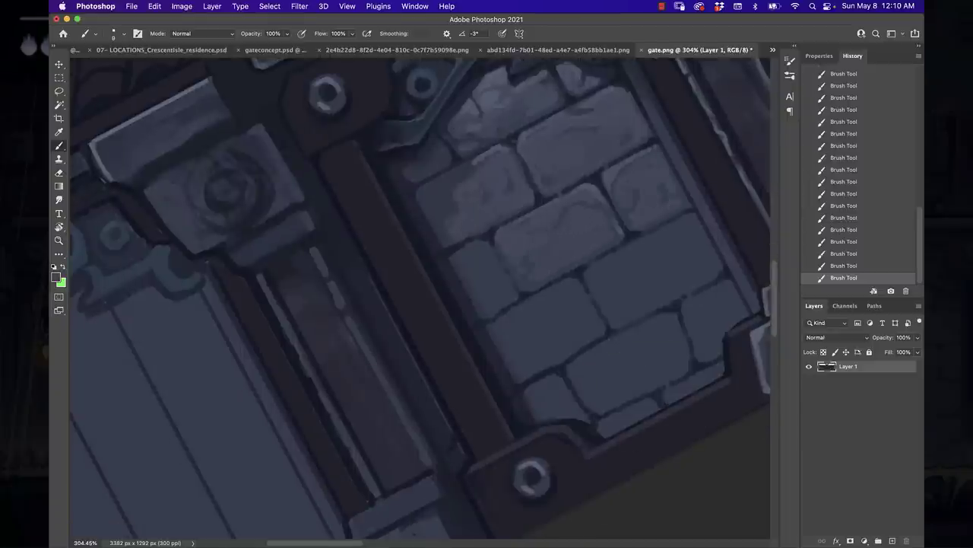
pyautogui.moveTo(491, 245)
pyautogui.mouseDown()
pyautogui.moveTo(483, 288)
pyautogui.moveTo(571, 283)
pyautogui.moveTo(583, 320)
pyautogui.moveTo(502, 331)
pyautogui.mouseUp()
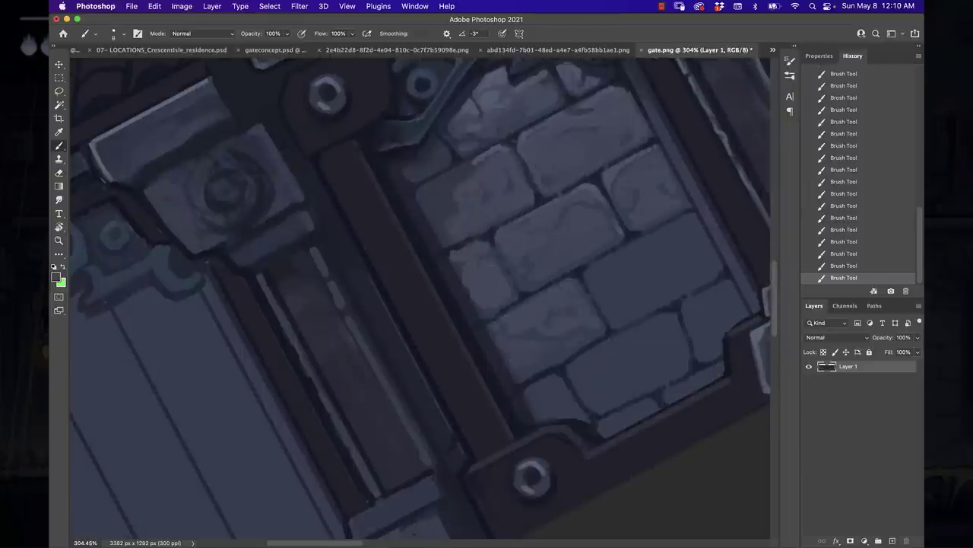
pyautogui.moveTo(624, 271); pyautogui.dragTo(660, 280)
pyautogui.moveTo(703, 210); pyautogui.dragTo(495, 252)
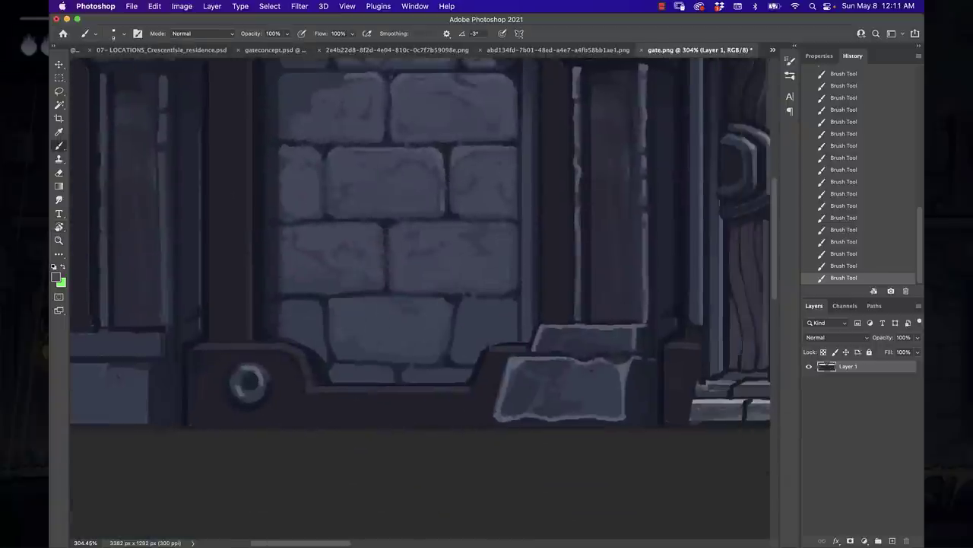
pyautogui.scroll(-5, 502, 329)
# Select the brick wall, add Layer 2, and paint light strokes inside the selection.
pyautogui.scroll(3, 294, 203)
pyautogui.hscroll(2, 293, 203)
pyautogui.press('l')
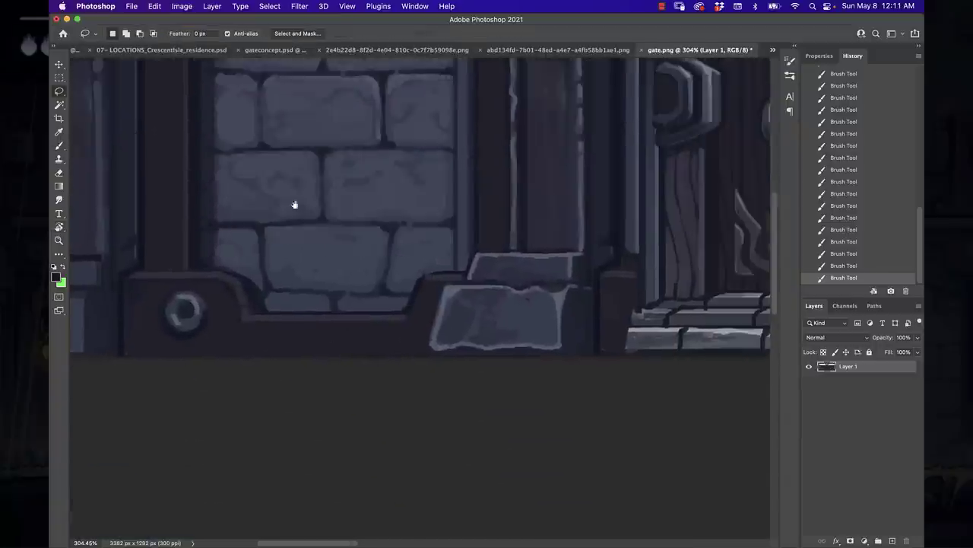
pyautogui.moveTo(197, 182)
pyautogui.mouseDown()
pyautogui.moveTo(379, 311)
pyautogui.moveTo(459, 126)
pyautogui.moveTo(199, 183)
pyautogui.mouseUp()
pyautogui.press('super+shift+alt+n')
pyautogui.press('b')
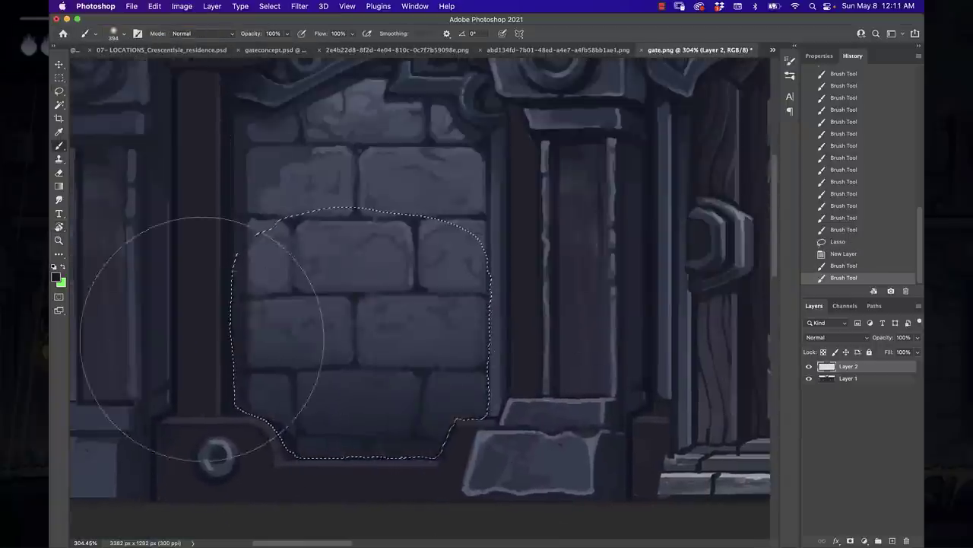
pyautogui.moveTo(239, 348)
pyautogui.mouseDown()
pyautogui.moveTo(342, 322)
pyautogui.moveTo(393, 274)
pyautogui.mouseUp()
pyautogui.press('super+d')
# With a size 6 brush, paint light strokes along the wall's bottom edge.
pyautogui.scroll(3, 393, 275)
pyautogui.rightClick(327, 304)
pyautogui.doubleClick(381, 304)
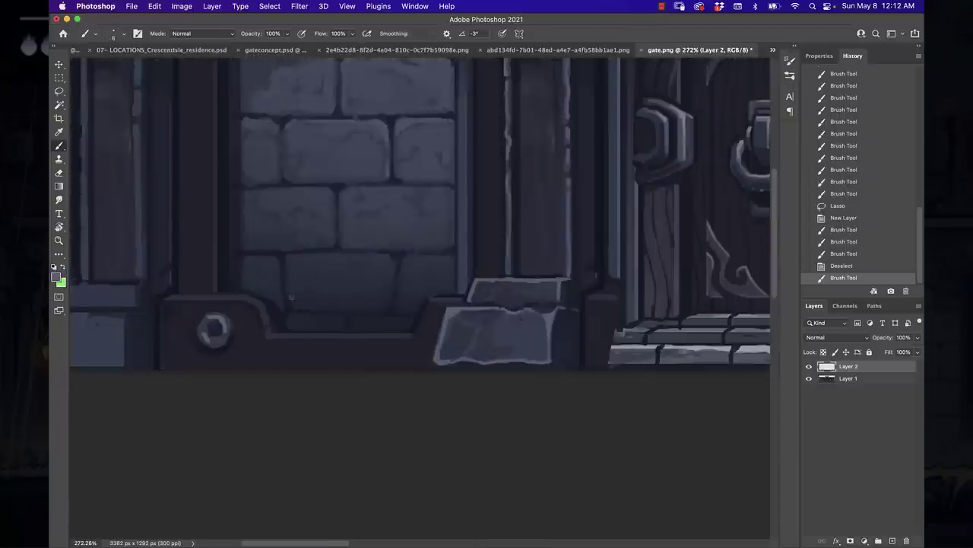
pyautogui.moveTo(286, 308)
pyautogui.mouseDown()
pyautogui.moveTo(340, 310)
pyautogui.moveTo(393, 290)
pyautogui.moveTo(410, 304)
pyautogui.moveTo(364, 304)
pyautogui.mouseUp()
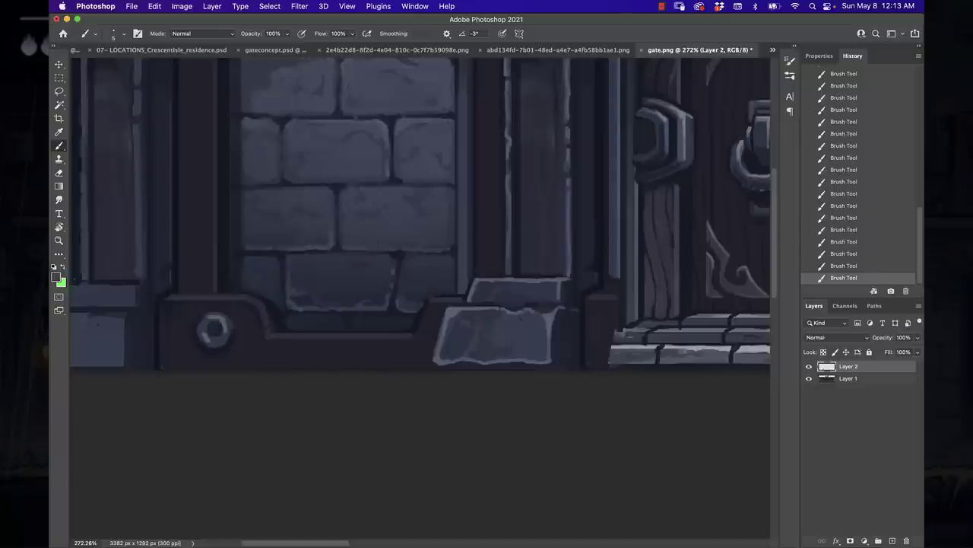
pyautogui.scroll(-2, 473, 263)
pyautogui.hscroll(-3, 474, 263)
pyautogui.click(662, 6)
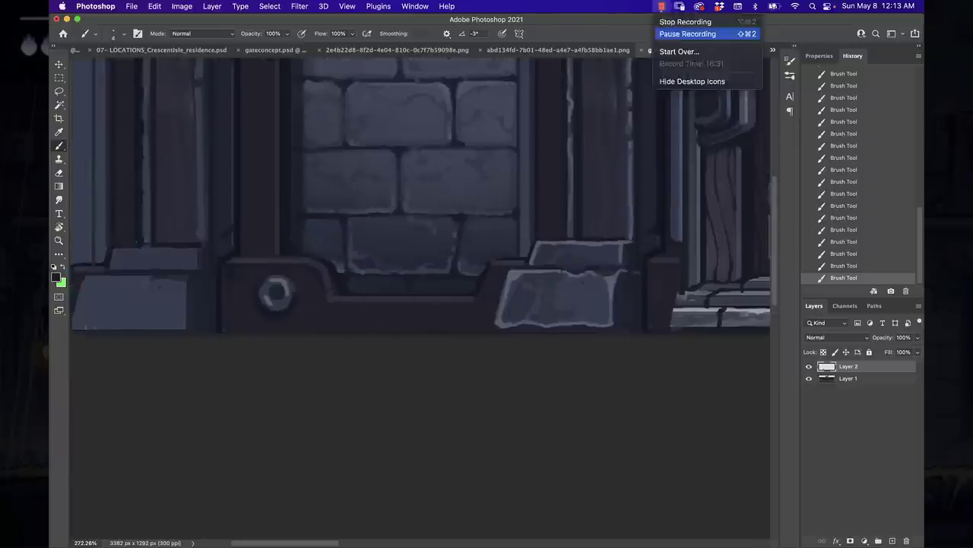
pyautogui.click(691, 32)
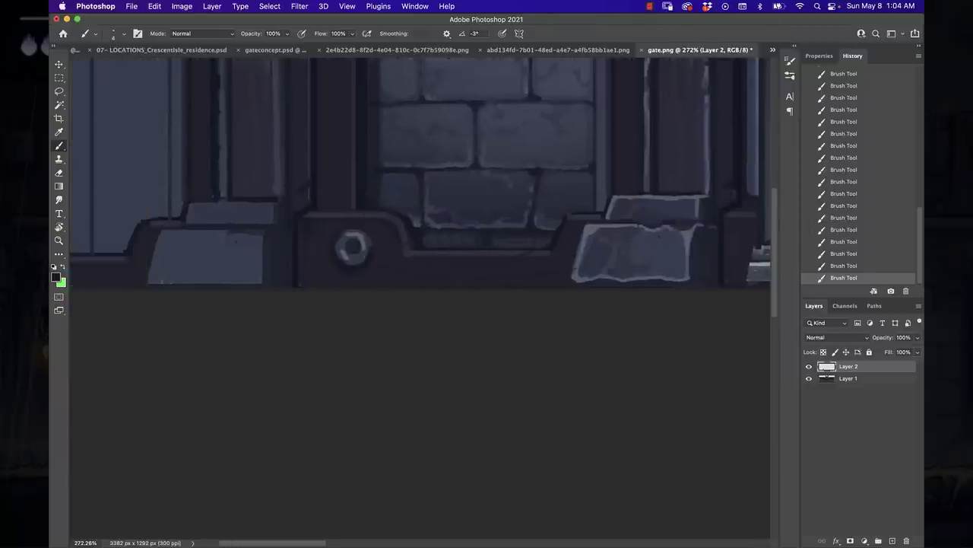
# Check the foreground colour and switch to the Pencil brush.
pyautogui.scroll(3, 420, 296)
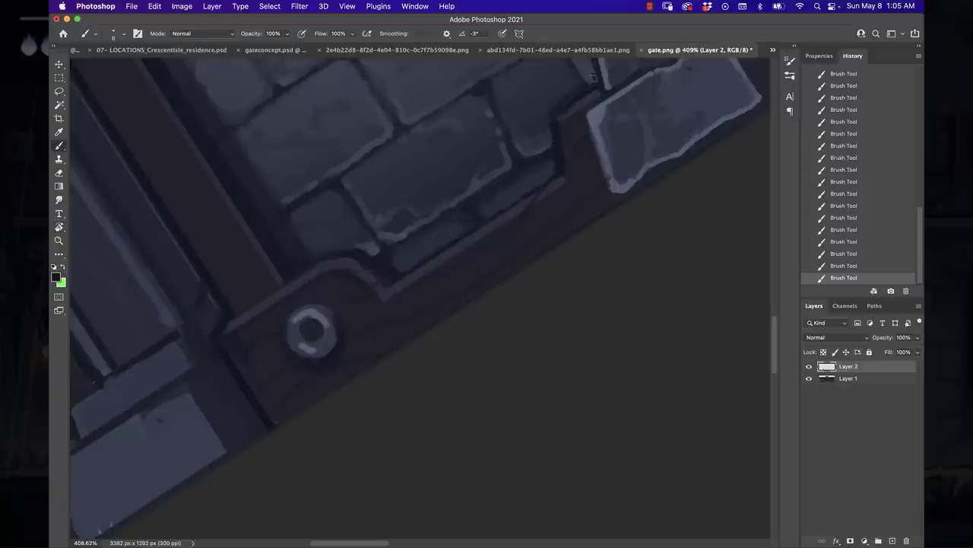
pyautogui.click(55, 277)
pyautogui.press('Escape')
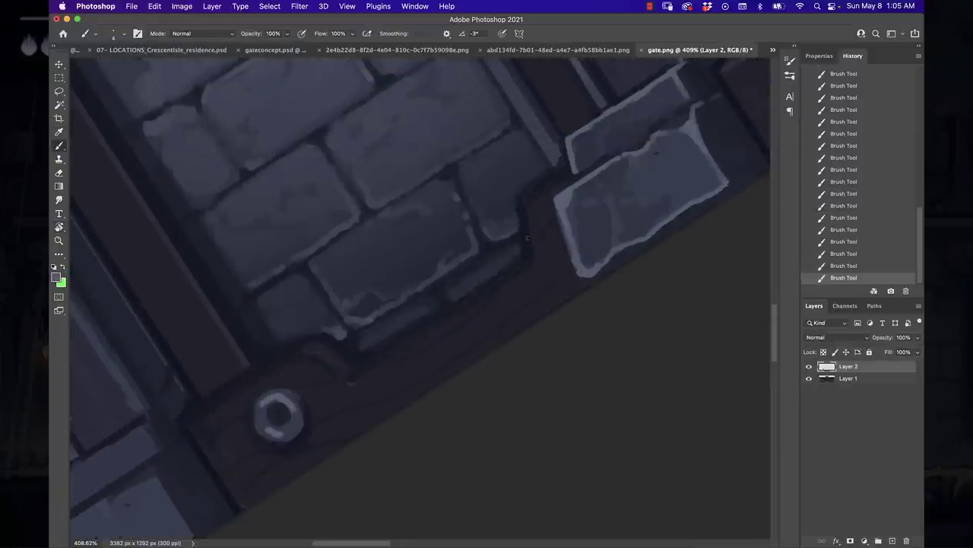
pyautogui.rightClick(405, 250)
pyautogui.doubleClick(405, 250)
pyautogui.scroll(-5, 291, 361)
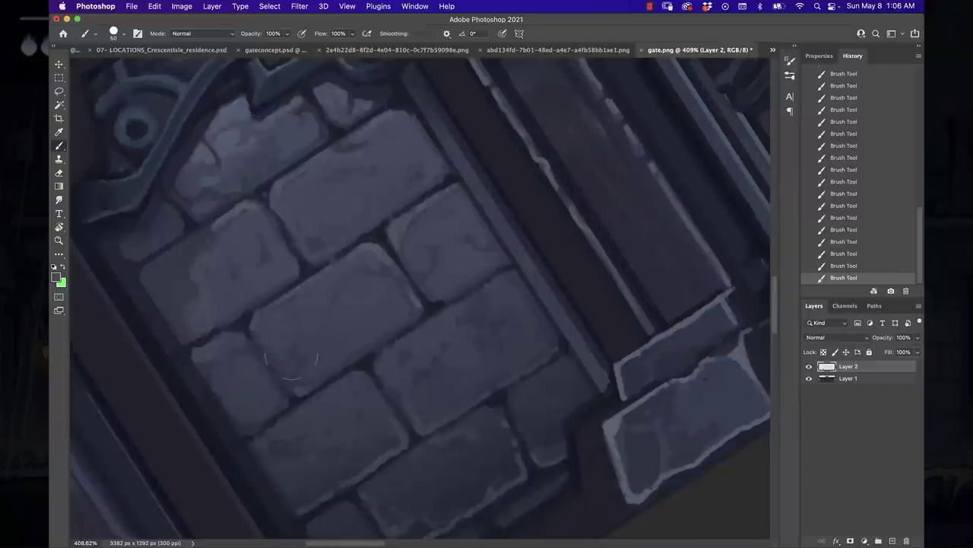
# Paint thin vertical wood-grain lines at size 8 down the dark pillar and darken its edge.
pyautogui.moveTo(577, 344); pyautogui.dragTo(373, 182)
pyautogui.press('[')
pyautogui.press('[')
pyautogui.press('[')
pyautogui.press('[')
pyautogui.press('[')
pyautogui.press('[')
pyautogui.moveTo(360, 304)
pyautogui.mouseDown()
pyautogui.moveTo(360, 471)
pyautogui.moveTo(357, 354)
pyautogui.mouseUp()
pyautogui.moveTo(386, 457); pyautogui.dragTo(374, 363)
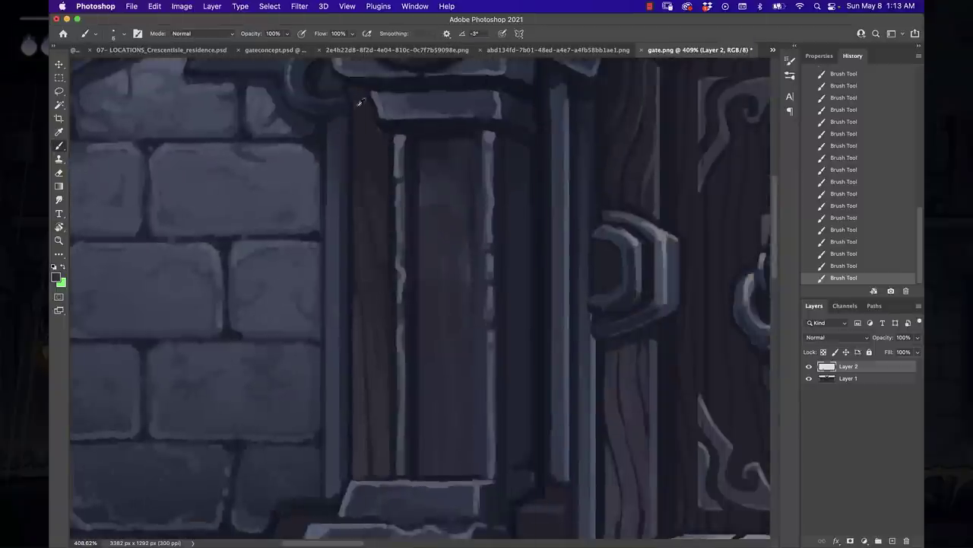
pyautogui.scroll(-10, 361, 102)
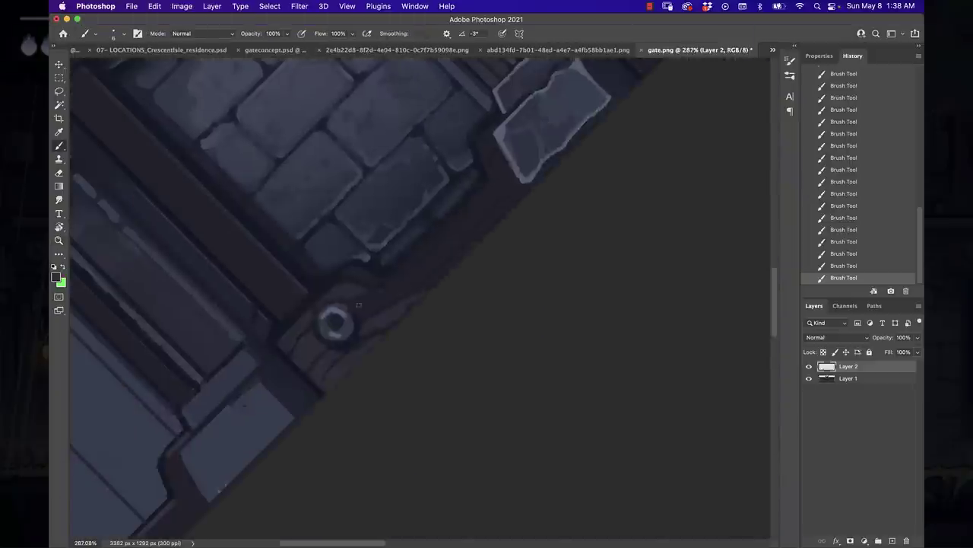
pyautogui.moveTo(346, 302); pyautogui.dragTo(435, 263)
pyautogui.moveTo(487, 149); pyautogui.dragTo(474, 194)
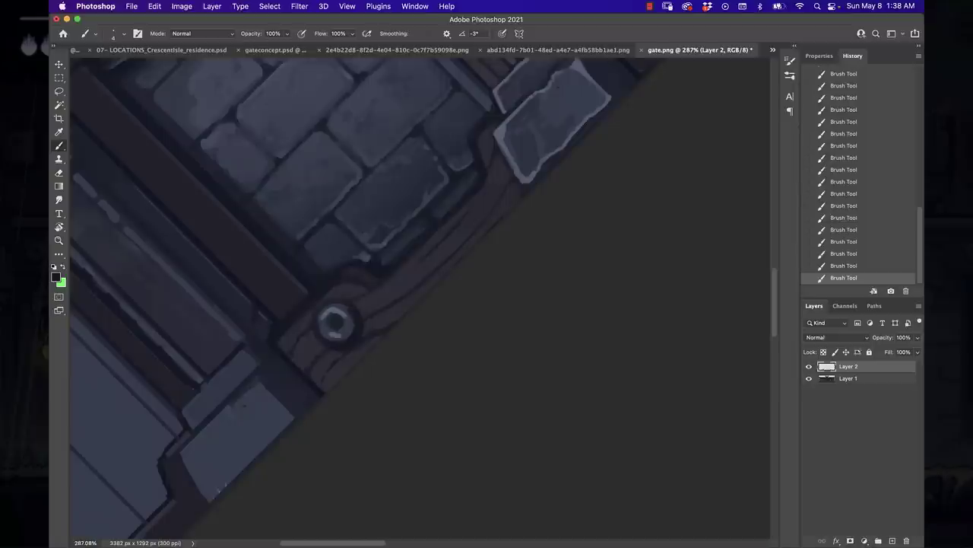
pyautogui.press('Escape')
# Dab small touch-up marks on the lintel top and a wall brick.
pyautogui.click(535, 386)
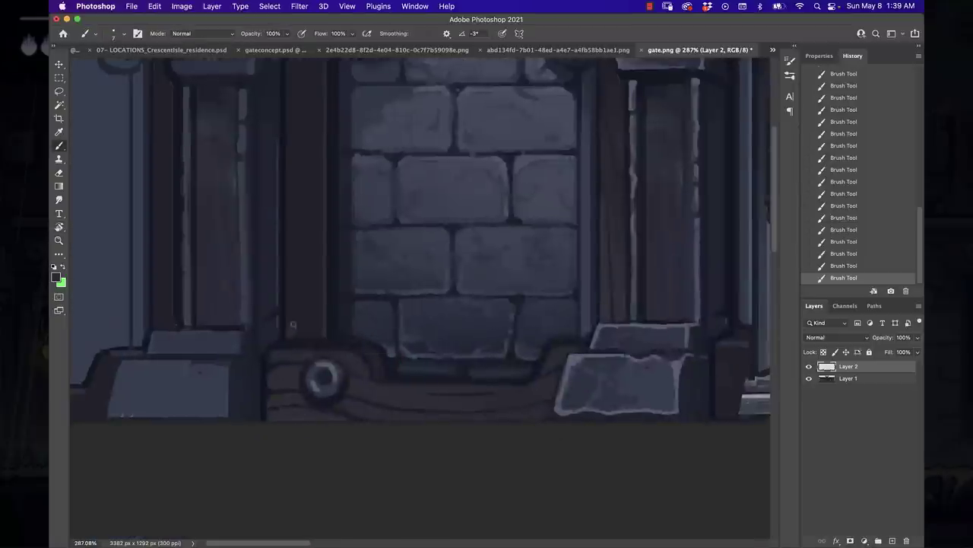
pyautogui.scroll(5, 340, 265)
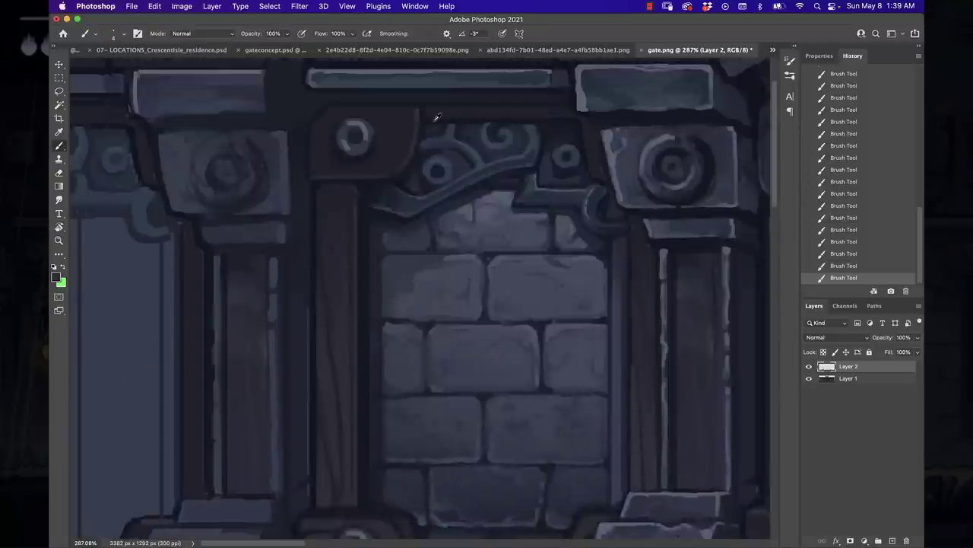
pyautogui.click(373, 167)
pyautogui.scroll(-3, 566, 470)
pyautogui.hscroll(2, 587, 337)
pyautogui.scroll(2, 517, 302)
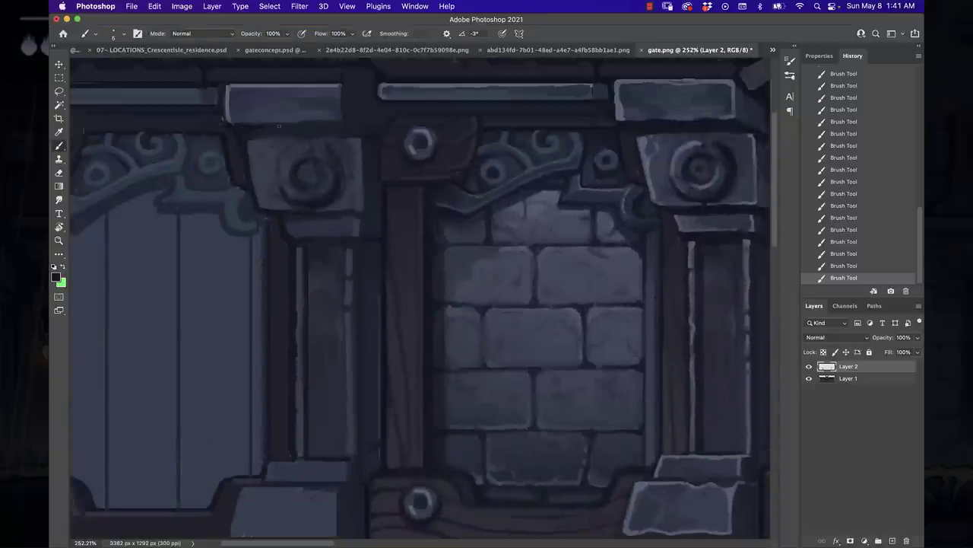
pyautogui.click(347, 87)
pyautogui.hscroll(2, 347, 87)
pyautogui.scroll(-5, 347, 87)
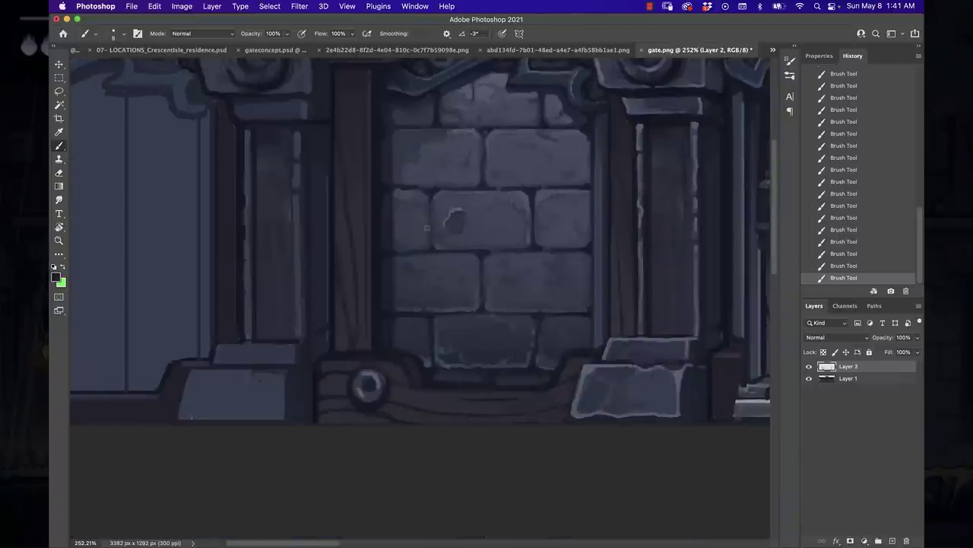
pyautogui.scroll(-3, 513, 217)
pyautogui.hscroll(3, 398, 282)
# Darken the protruding left end of the middle stone step.
pyautogui.scroll(3, 507, 270)
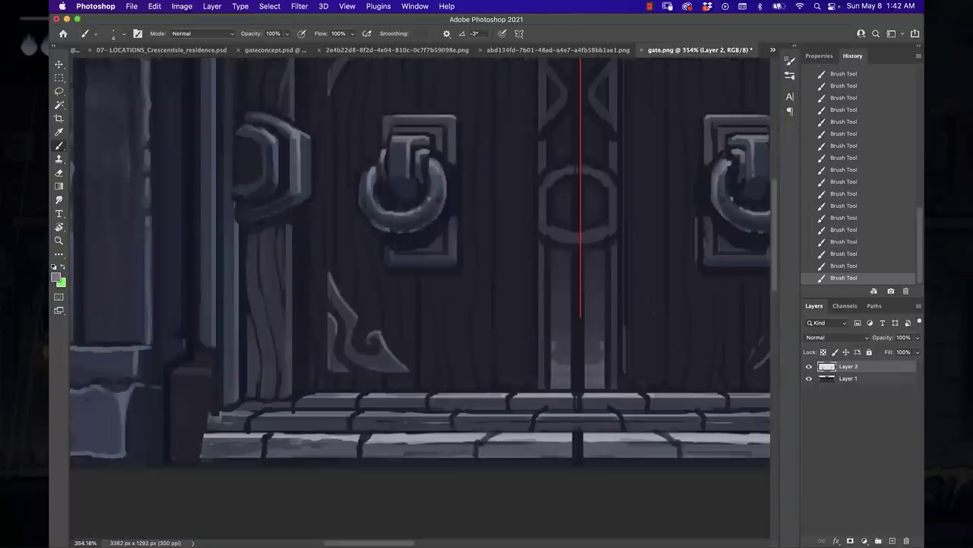
pyautogui.scroll(-3, 506, 270)
pyautogui.hscroll(-1, 506, 270)
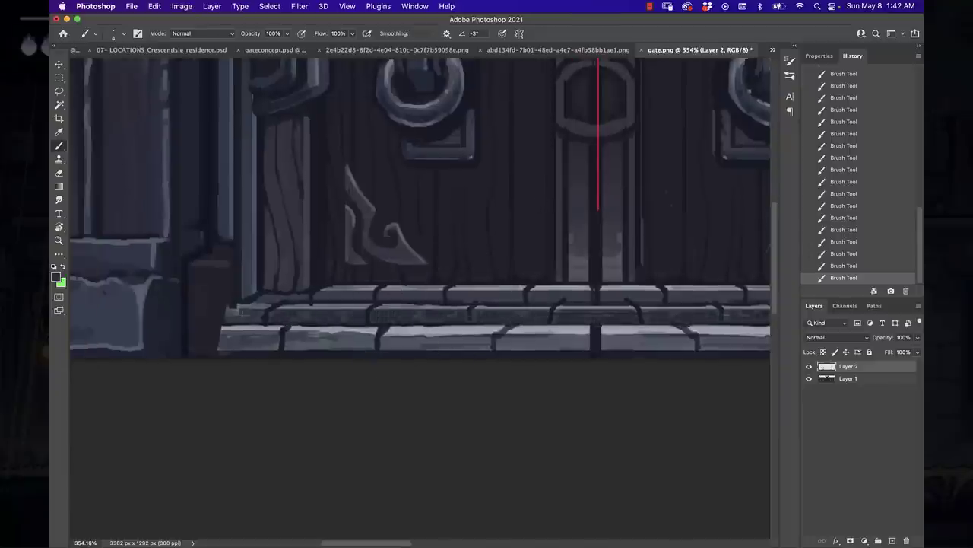
pyautogui.moveTo(227, 307); pyautogui.dragTo(240, 318)
# Repaint the central pillar's dark line and its lighter edges.
pyautogui.hscroll(3, 420, 205)
pyautogui.scroll(1, 419, 206)
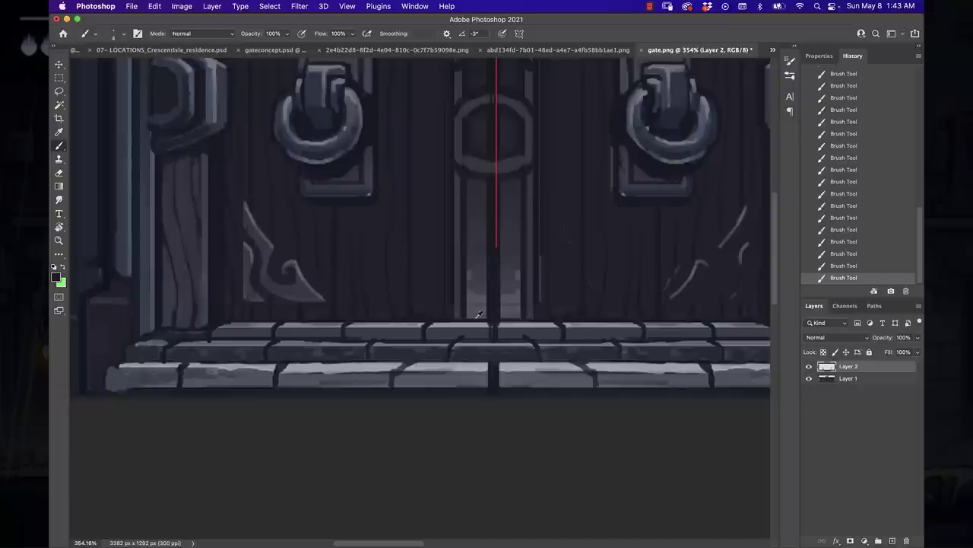
pyautogui.moveTo(528, 176); pyautogui.dragTo(525, 316)
pyautogui.moveTo(468, 191); pyautogui.dragTo(467, 316)
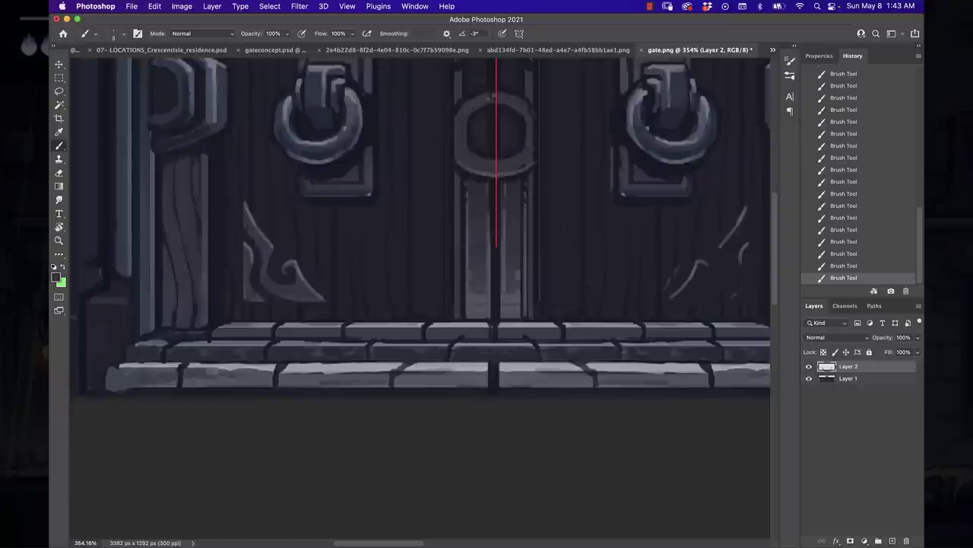
pyautogui.scroll(2, 420, 255)
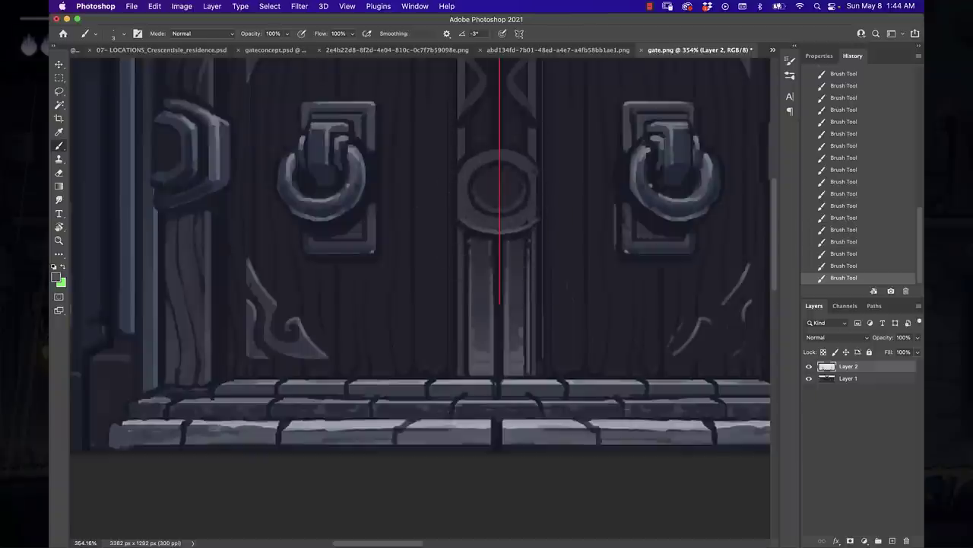
pyautogui.scroll(3, 443, 198)
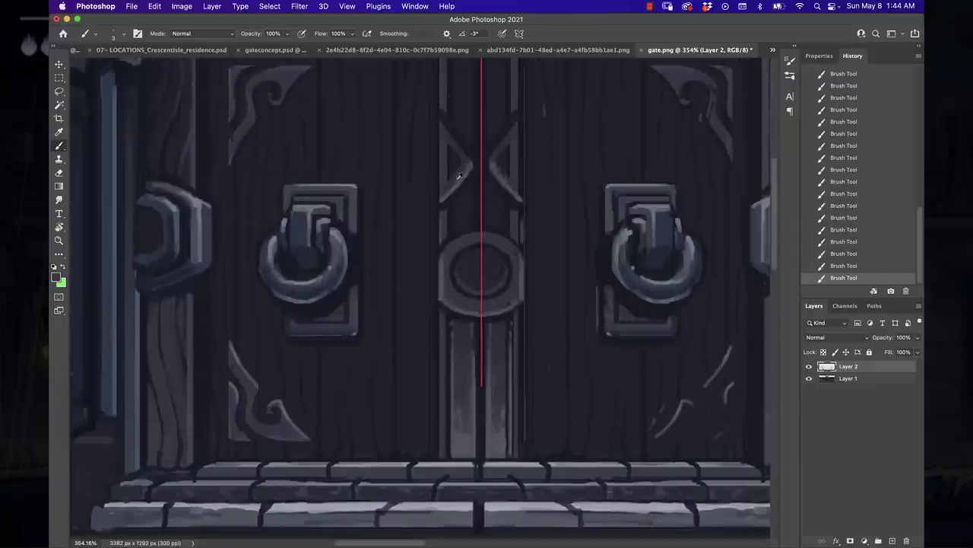
pyautogui.hscroll(3, 424, 293)
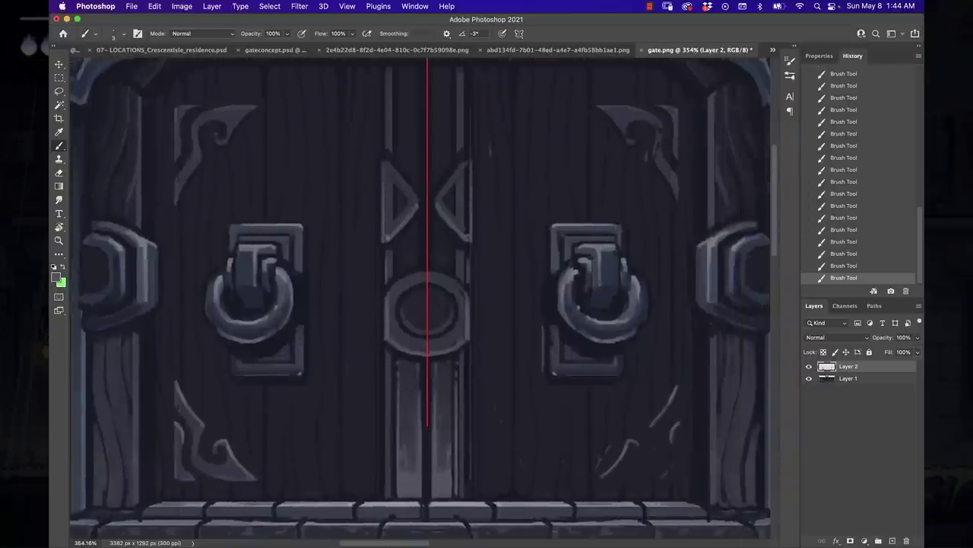
pyautogui.scroll(-3, 423, 294)
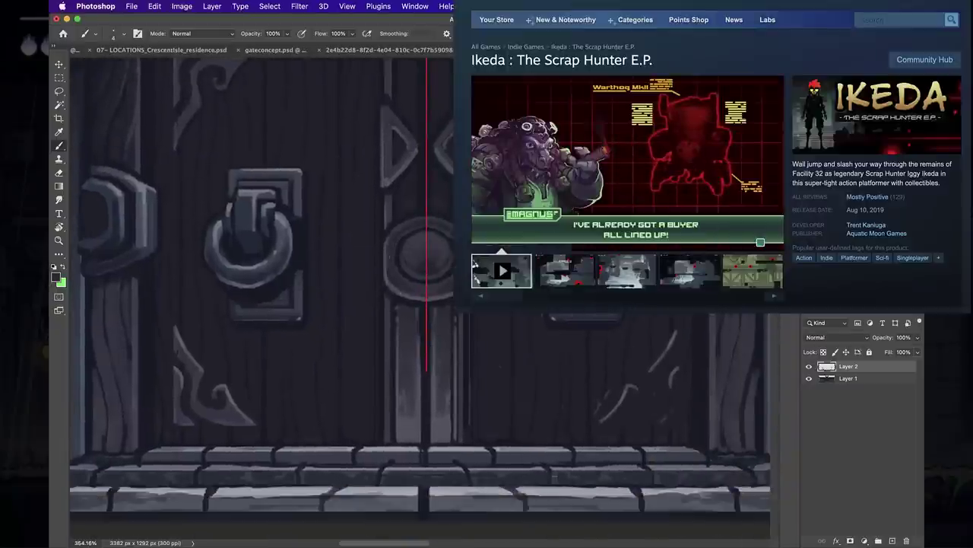
# Make the brush finer, then slightly larger, while the Steam page is showing.
pyautogui.scroll(-5, 415, 178)
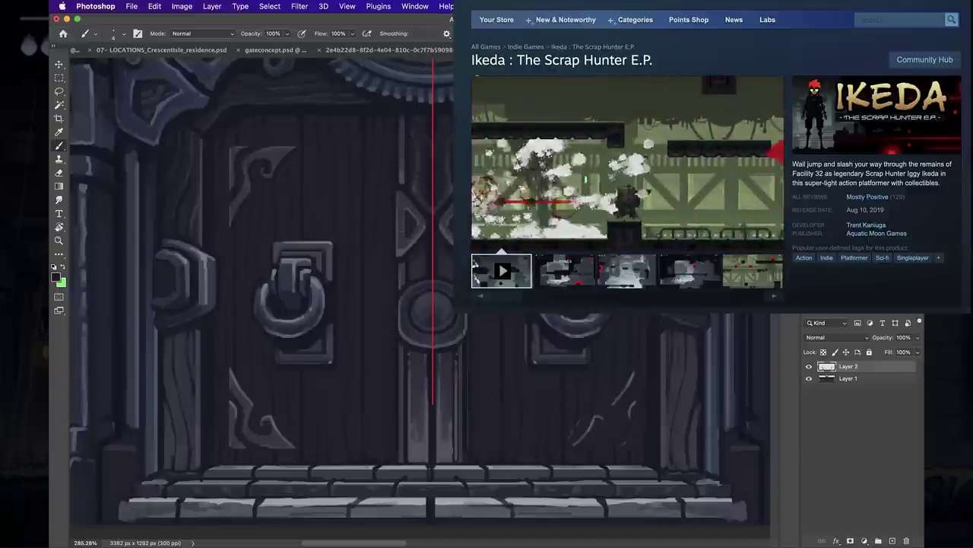
pyautogui.scroll(3, 316, 479)
pyautogui.press('[')
pyautogui.press('[')
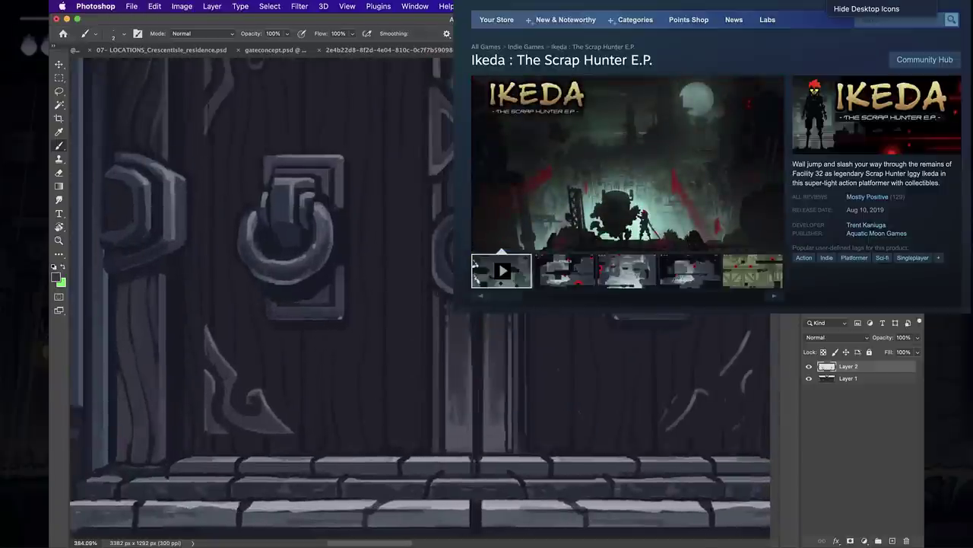
pyautogui.scroll(-3, 527, 297)
pyautogui.press(']')
pyautogui.press(']')
pyautogui.press(']')
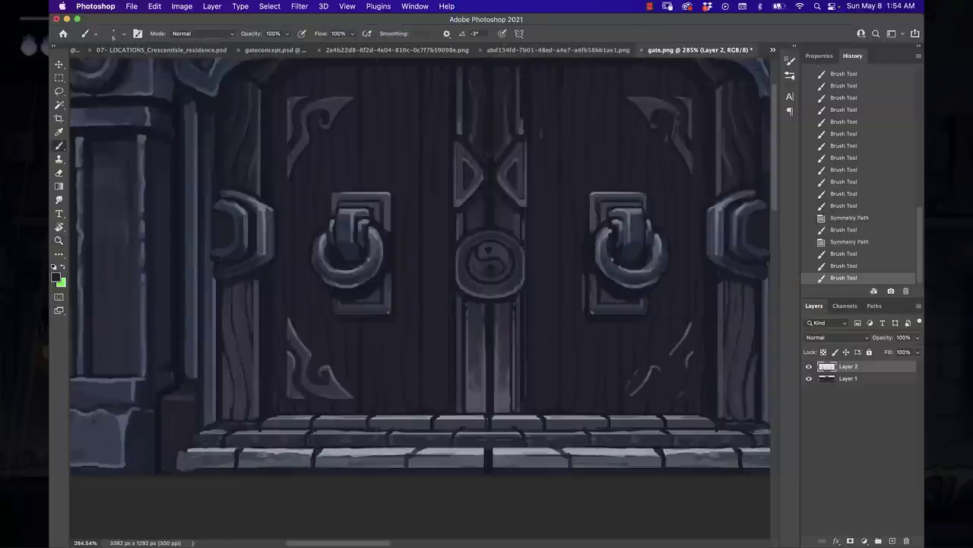
# Select the left door panel, brush vertical wood grain inside it, then deselect.
pyautogui.press('m')
pyautogui.moveTo(275, 414); pyautogui.dragTo(453, 83)
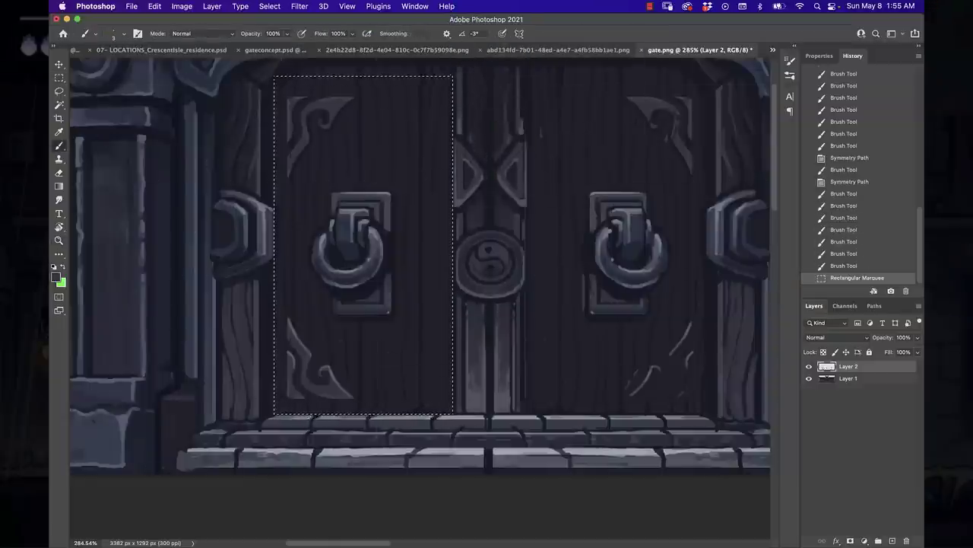
pyautogui.press('b')
pyautogui.scroll(3, 335, 420)
pyautogui.moveTo(487, 395); pyautogui.dragTo(521, 388)
pyautogui.moveTo(376, 403)
pyautogui.mouseDown()
pyautogui.moveTo(451, 377)
pyautogui.moveTo(369, 307)
pyautogui.mouseUp()
pyautogui.moveTo(258, 242); pyautogui.dragTo(258, 98)
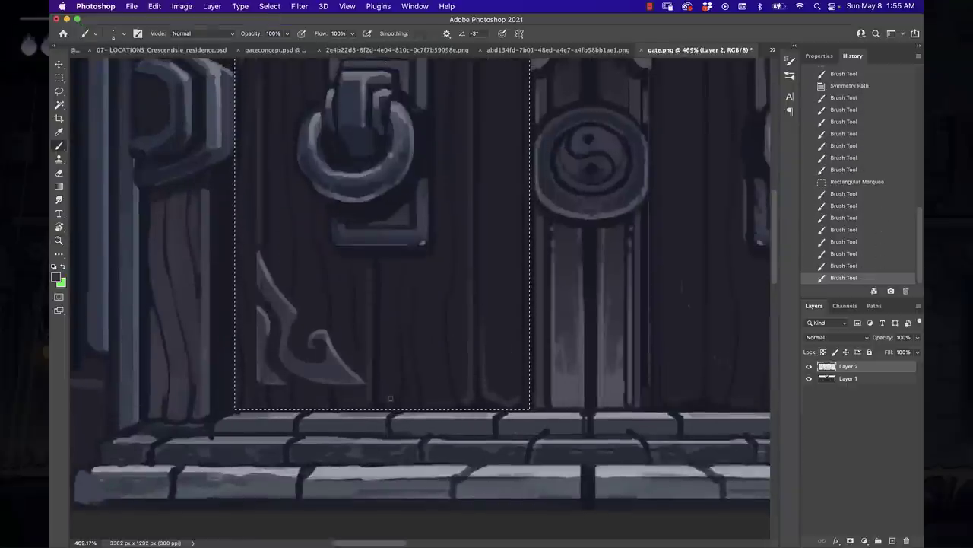
pyautogui.moveTo(444, 401); pyautogui.dragTo(444, 356)
pyautogui.scroll(-4, 497, 352)
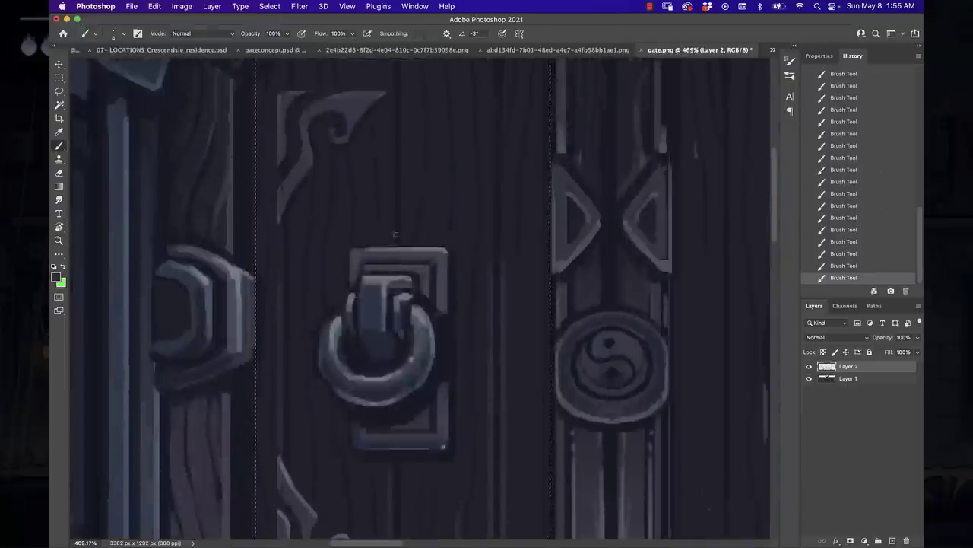
pyautogui.scroll(4, 497, 352)
pyautogui.press('super+d')
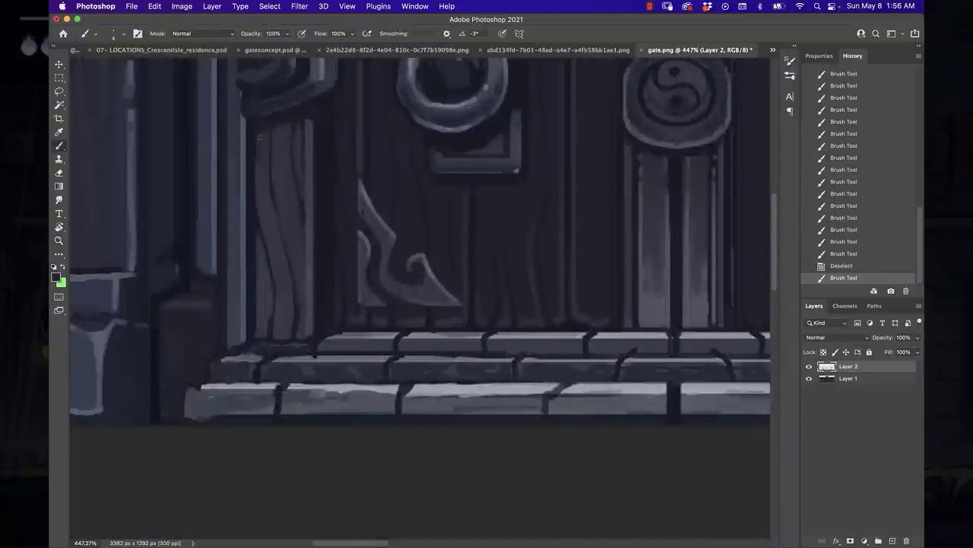
# Add a vertical symmetry path and centre it on the left pillar.
pyautogui.scroll(-3, 315, 405)
pyautogui.scroll(-2, 316, 405)
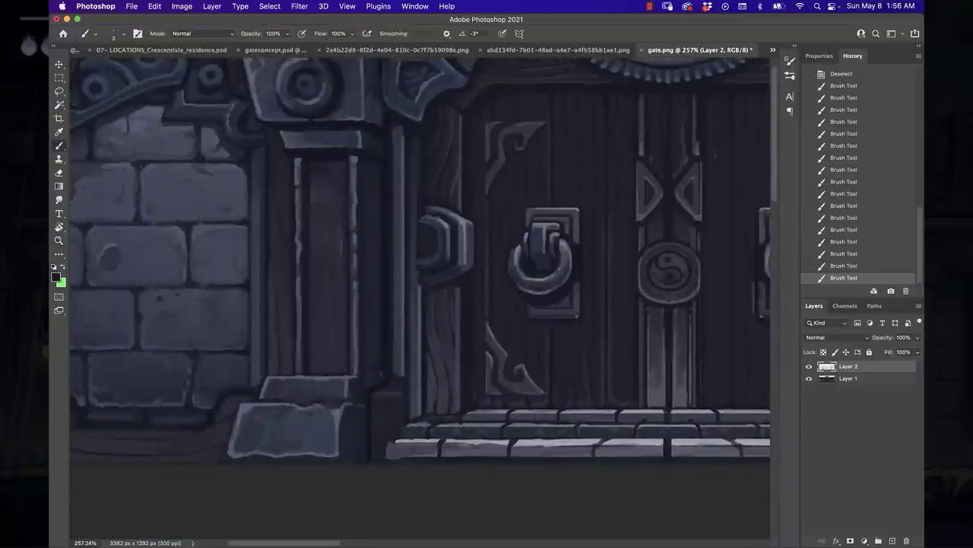
pyautogui.click(519, 34)
pyautogui.click(571, 93)
pyautogui.click(519, 34)
pyautogui.click(561, 174)
pyautogui.moveTo(669, 228); pyautogui.dragTo(327, 228)
pyautogui.press('Return')
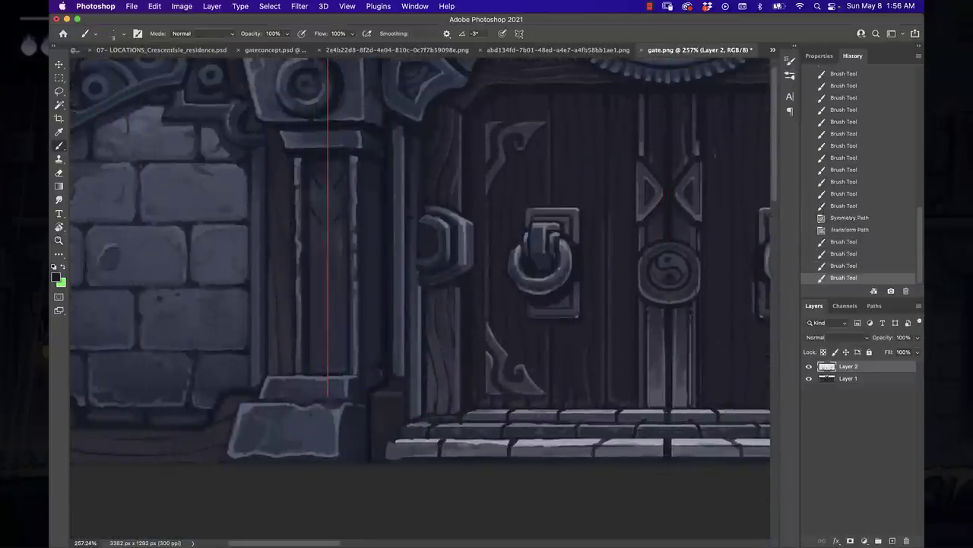
# Paint mirrored chevron strokes down the pillar and add a new Layer 3.
pyautogui.scroll(3, 324, 282)
pyautogui.moveTo(369, 125); pyautogui.dragTo(340, 84)
pyautogui.moveTo(367, 411); pyautogui.dragTo(340, 344)
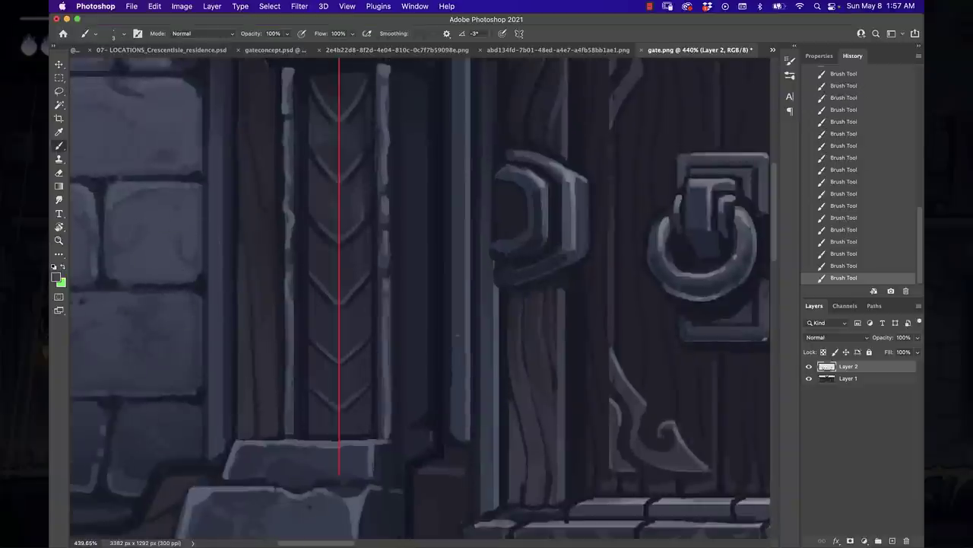
pyautogui.scroll(-3, 424, 251)
pyautogui.hscroll(3, 419, 244)
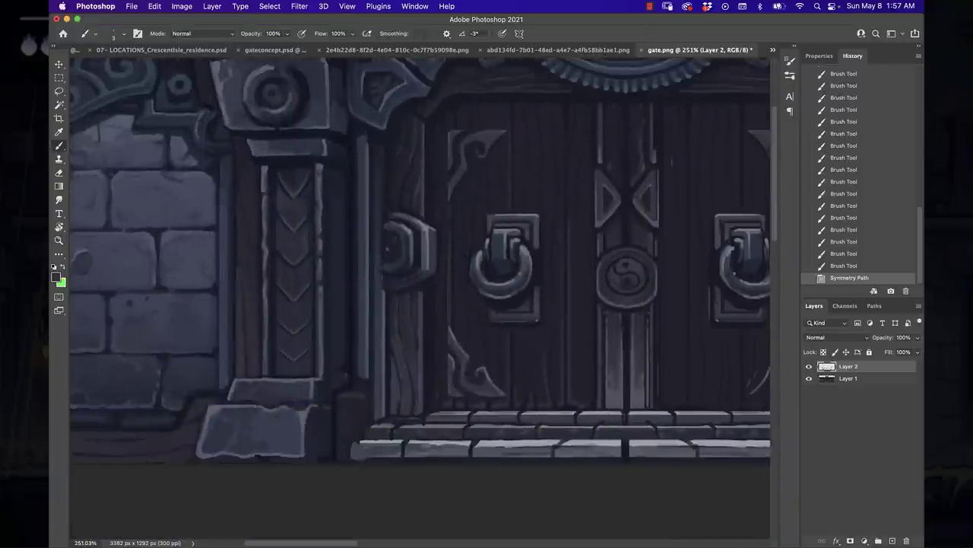
pyautogui.press('alt+shift+super+n')
pyautogui.scroll(2, 456, 274)
# Set the new layer's blend mode to Color and make white the painting colour.
pyautogui.click(836, 337)
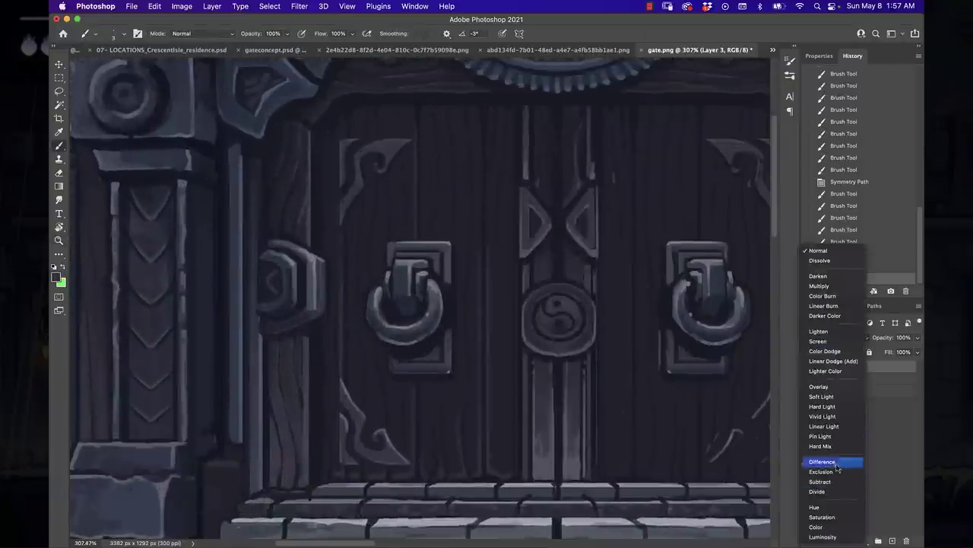
pyautogui.click(826, 461)
pyautogui.press('d')
pyautogui.press('x')
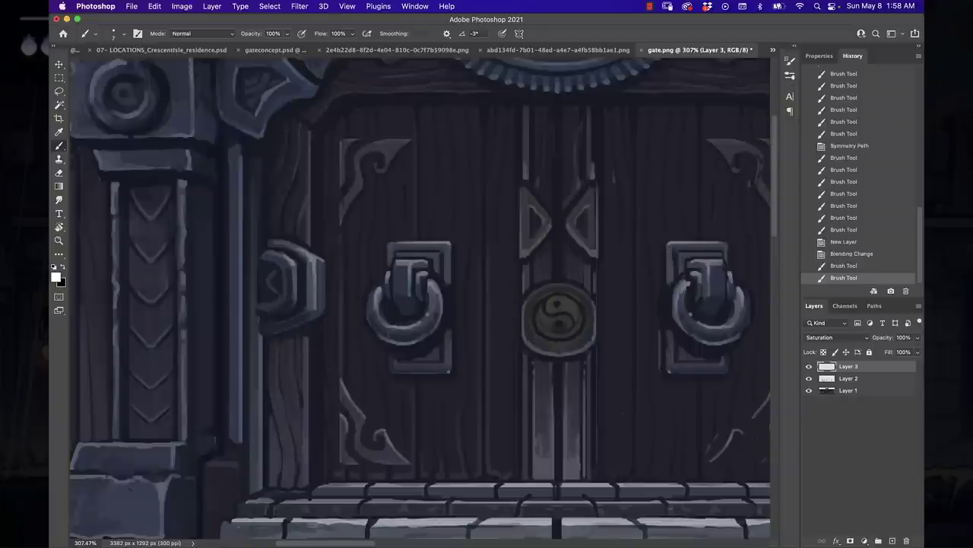
pyautogui.click(837, 337)
pyautogui.click(829, 350)
# Adjust the tint layer's hue with Hue/Saturation, discarding the colourize attempt.
pyautogui.press('alt+super+u')
pyautogui.moveTo(749, 235); pyautogui.dragTo(734, 242)
pyautogui.press('Escape')
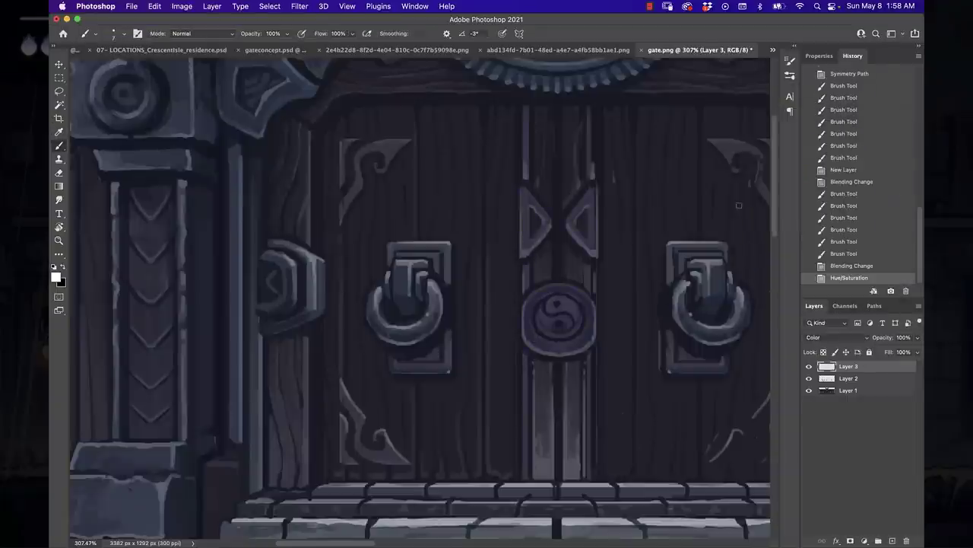
pyautogui.press('super+u')
pyautogui.click(745, 188)
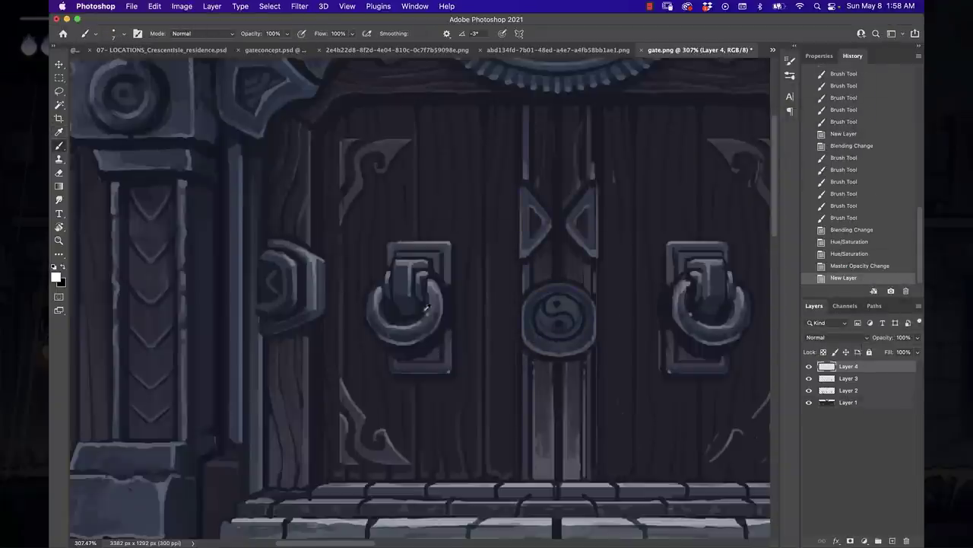
pyautogui.scroll(2, 456, 252)
pyautogui.scroll(-5, 615, 281)
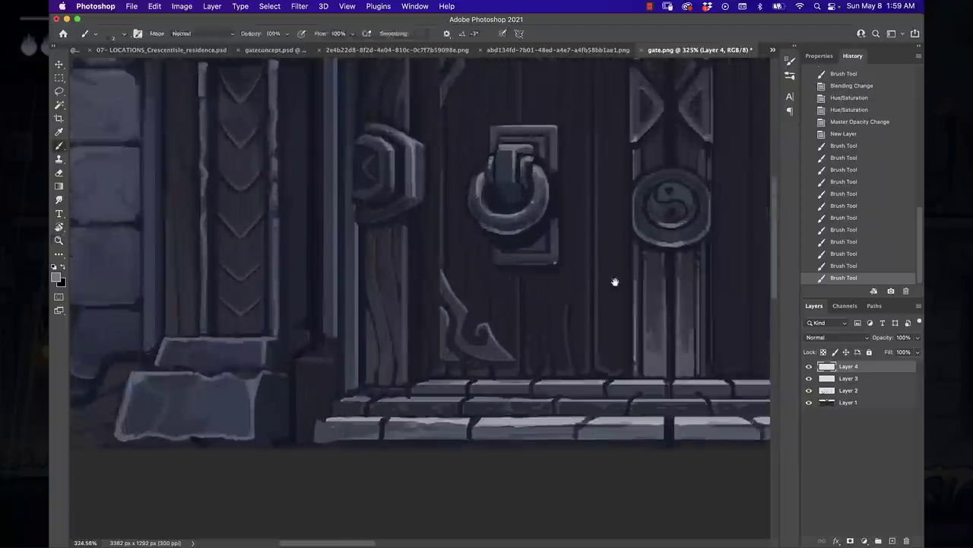
pyautogui.scroll(-3, 611, 170)
# Add a vertical symmetry path over the steps and paint mirrored strokes along them.
pyautogui.click(502, 33)
pyautogui.click(540, 76)
pyautogui.press('Return')
pyautogui.moveTo(444, 322); pyautogui.dragTo(517, 322)
pyautogui.moveTo(552, 323); pyautogui.dragTo(682, 322)
pyautogui.moveTo(717, 323); pyautogui.dragTo(771, 323)
# Darken the bottom step stones across both sides of the gate.
pyautogui.moveTo(571, 378); pyautogui.dragTo(337, 376)
pyautogui.moveTo(607, 378); pyautogui.dragTo(583, 378)
pyautogui.moveTo(688, 376); pyautogui.dragTo(596, 377)
pyautogui.moveTo(329, 378); pyautogui.dragTo(246, 378)
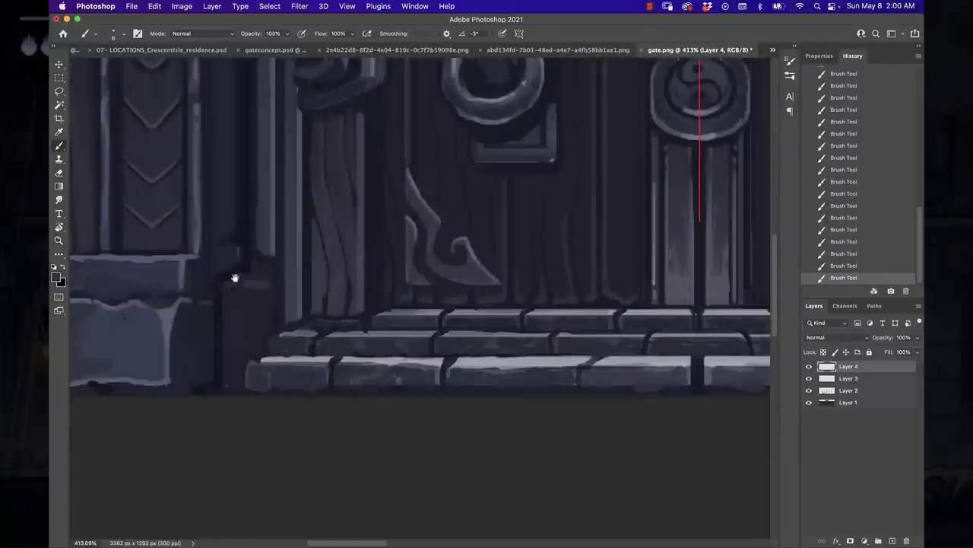
pyautogui.hscroll(-5, 237, 280)
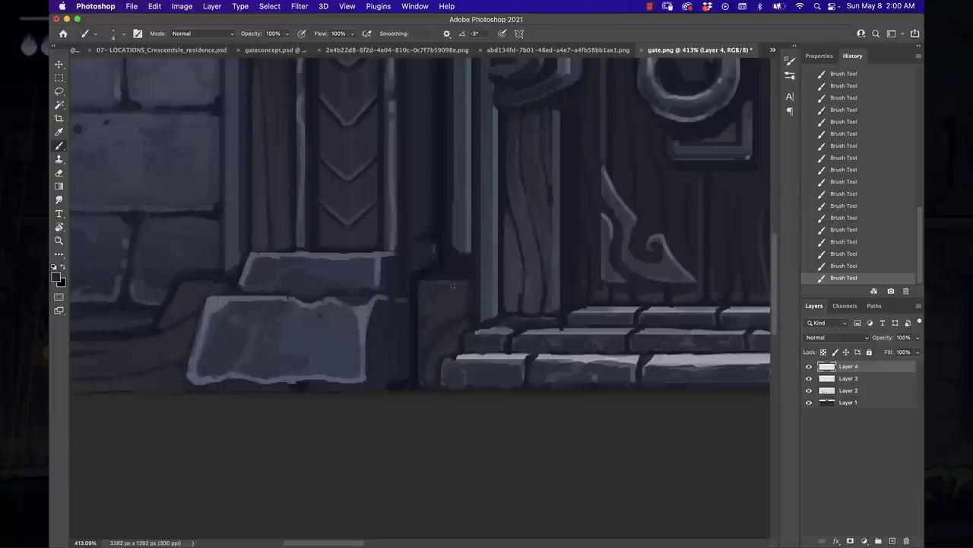
pyautogui.scroll(-5, 452, 285)
pyautogui.rightClick(441, 198)
pyautogui.click(59, 90)
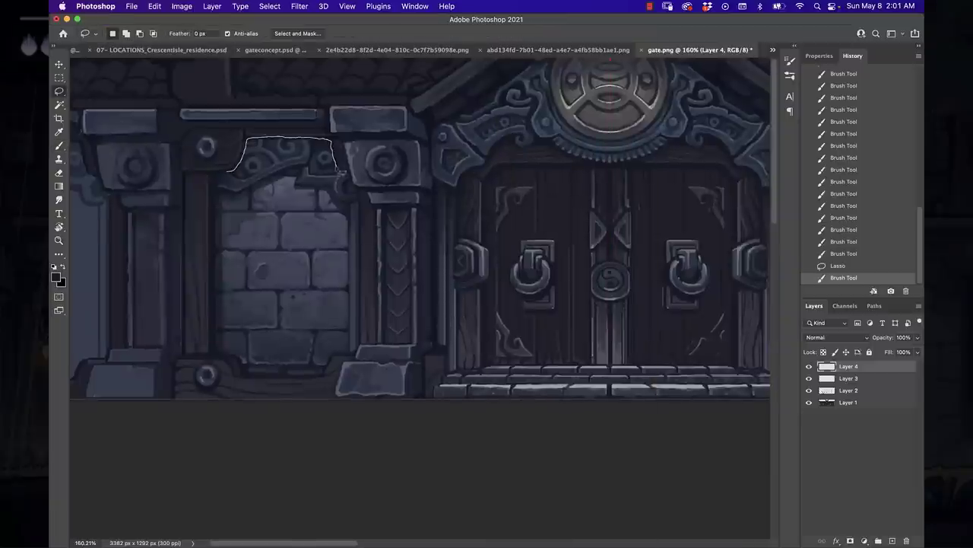
# Lasso the wall above the brick alcove, shade inside it, then deselect.
pyautogui.moveTo(341, 173)
pyautogui.mouseDown()
pyautogui.moveTo(228, 172)
pyautogui.moveTo(259, 198)
pyautogui.mouseUp()
pyautogui.press('b')
pyautogui.moveTo(305, 153); pyautogui.dragTo(251, 175)
pyautogui.hscroll(-5, 71, 148)
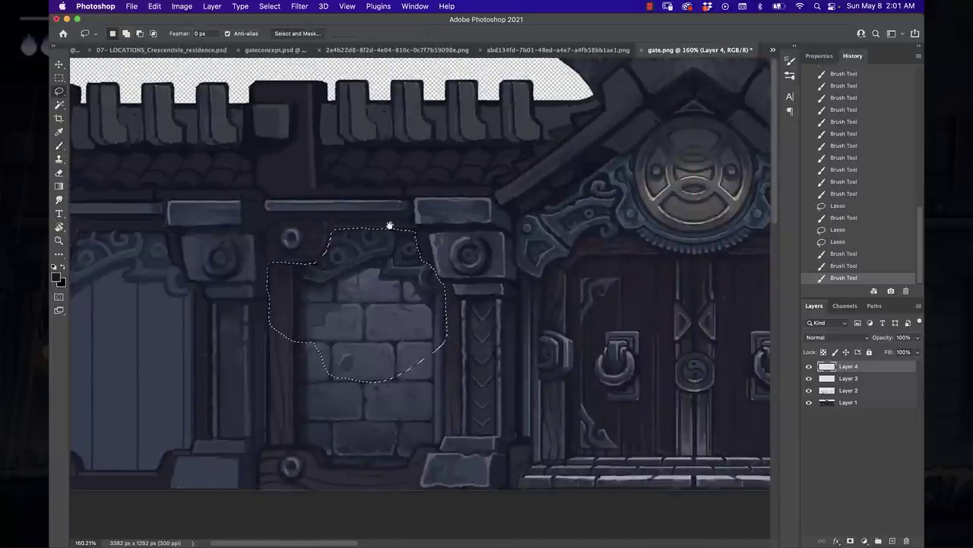
pyautogui.hotkey('ctrl', 'd')
# Shape a lighter roof tile and dab a small dark spot on the roof.
pyautogui.scroll(5, 338, 291)
pyautogui.rightClick(358, 289)
pyautogui.press('Return')
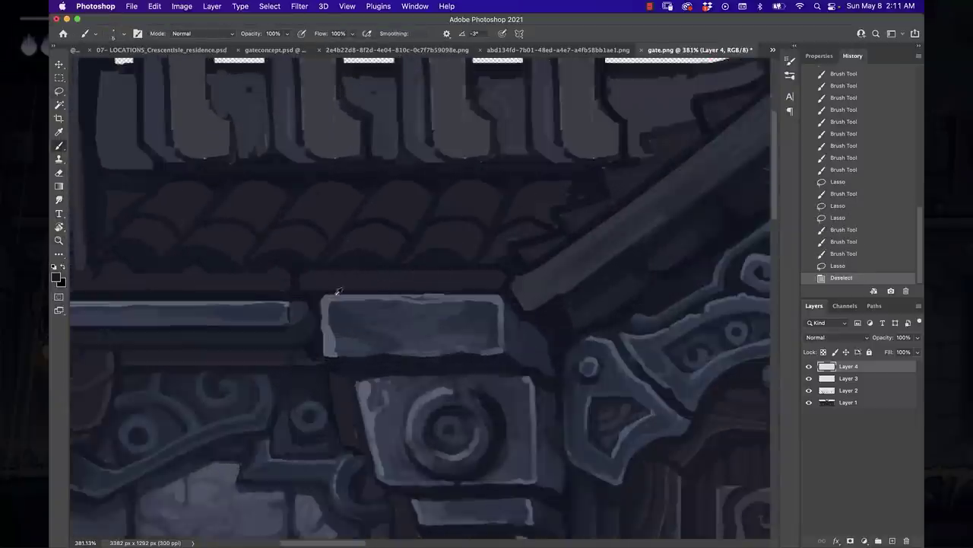
pyautogui.moveTo(445, 211); pyautogui.dragTo(475, 182)
pyautogui.moveTo(415, 255); pyautogui.dragTo(448, 224)
pyautogui.moveTo(464, 187); pyautogui.dragTo(447, 223)
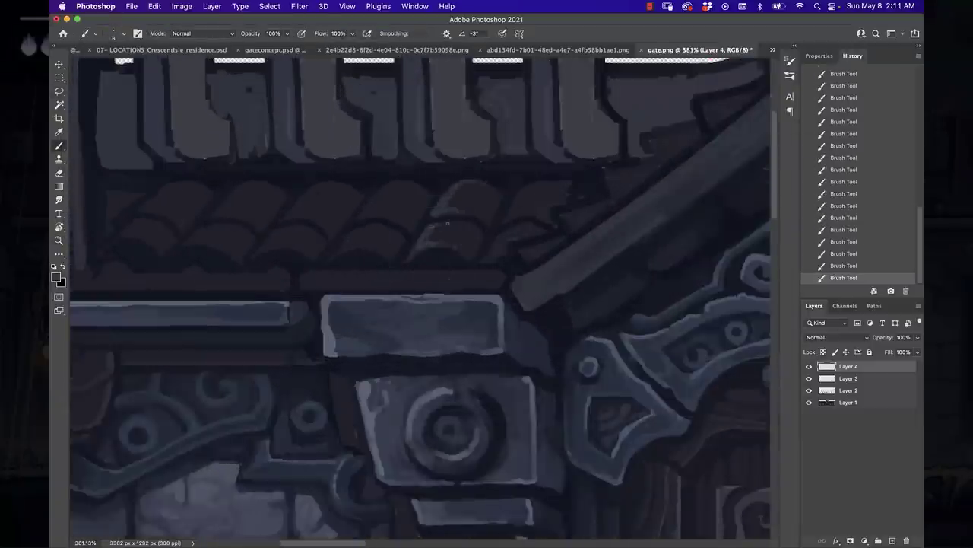
pyautogui.hscroll(3, 319, 219)
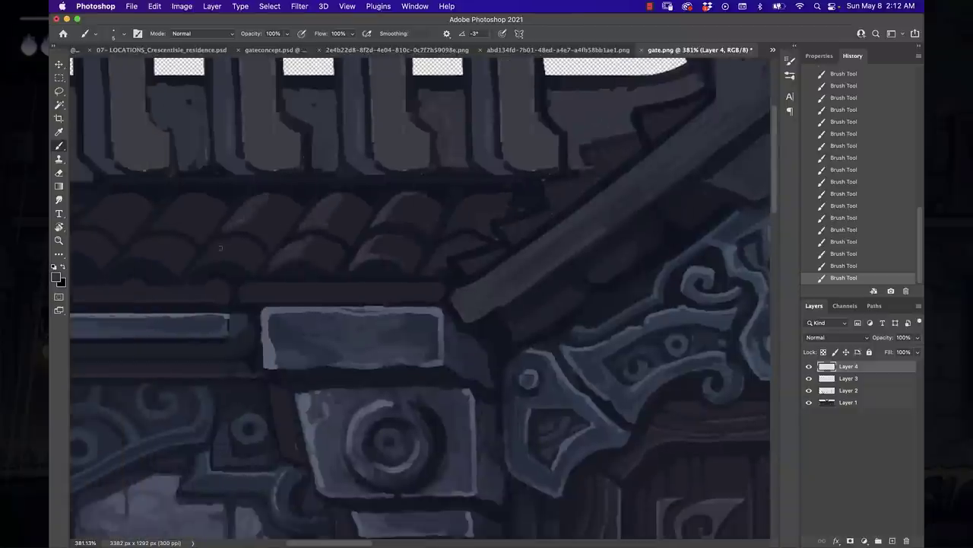
pyautogui.hscroll(-10, 333, 263)
pyautogui.scroll(-2, 332, 263)
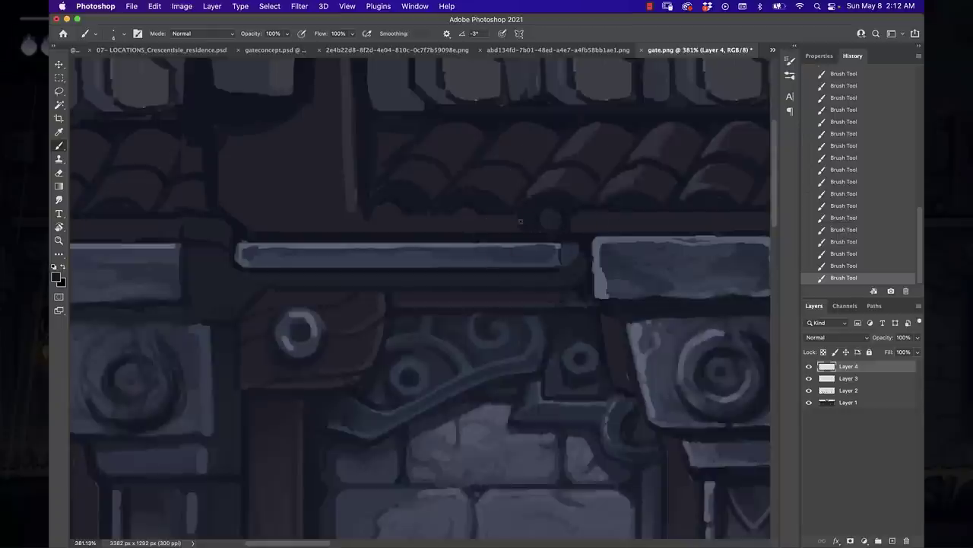
pyautogui.click(478, 204)
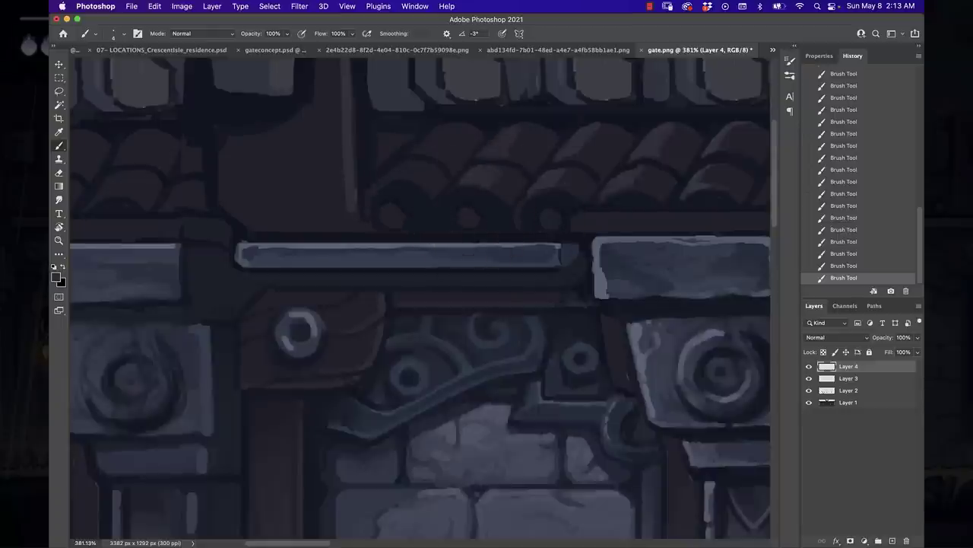
pyautogui.scroll(5, 406, 157)
pyautogui.hscroll(3, 406, 157)
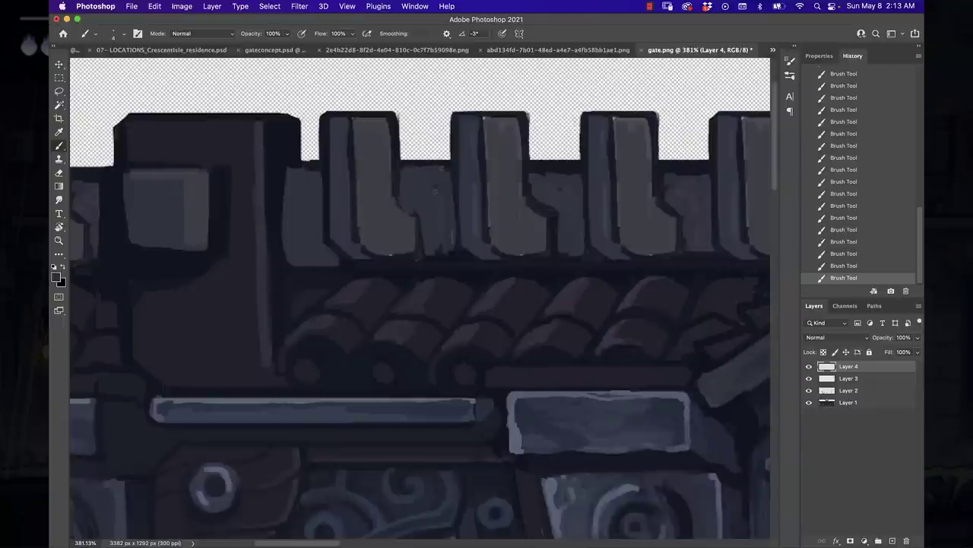
# Shade the battlement edges, then paint pale curved wood grain on the third battlement.
pyautogui.moveTo(329, 120); pyautogui.dragTo(335, 254)
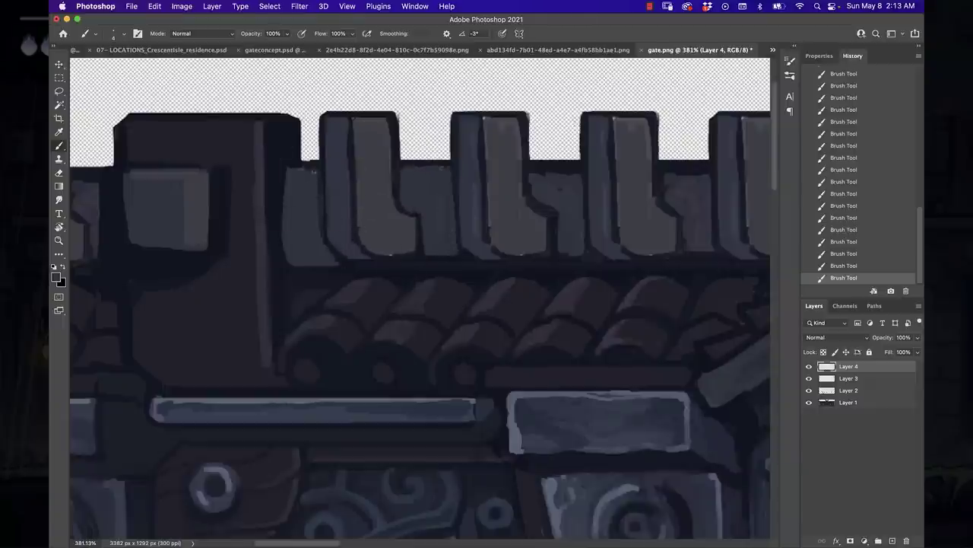
pyautogui.hscroll(-3, 414, 279)
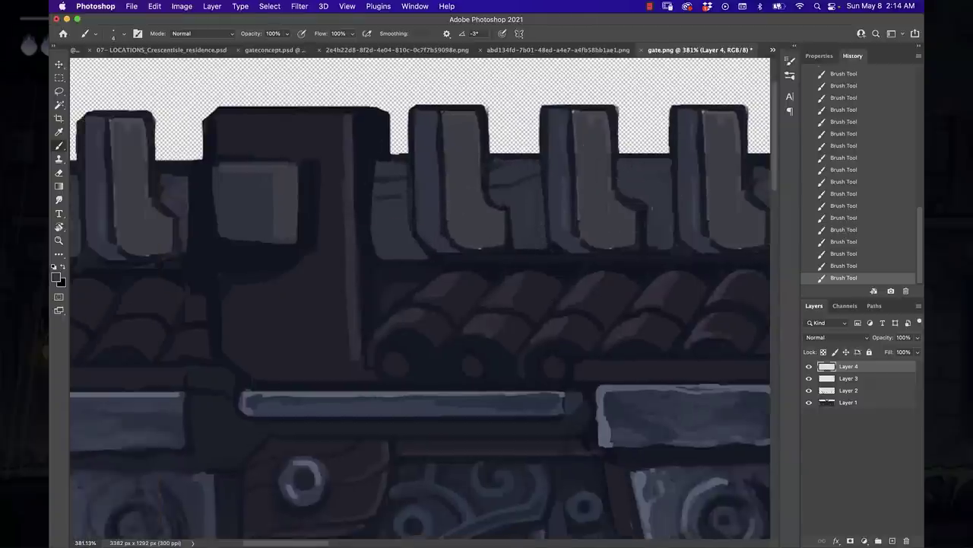
pyautogui.moveTo(438, 231)
pyautogui.mouseDown()
pyautogui.moveTo(438, 121)
pyautogui.moveTo(491, 211)
pyautogui.mouseUp()
pyautogui.click(56, 278)
pyautogui.click(887, 163)
pyautogui.moveTo(446, 219); pyautogui.dragTo(446, 113)
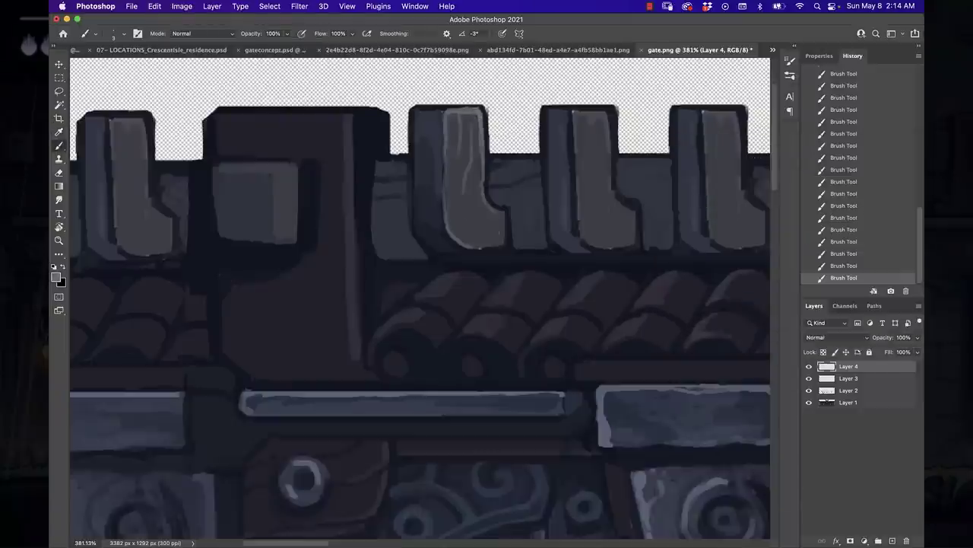
pyautogui.moveTo(463, 193); pyautogui.dragTo(491, 237)
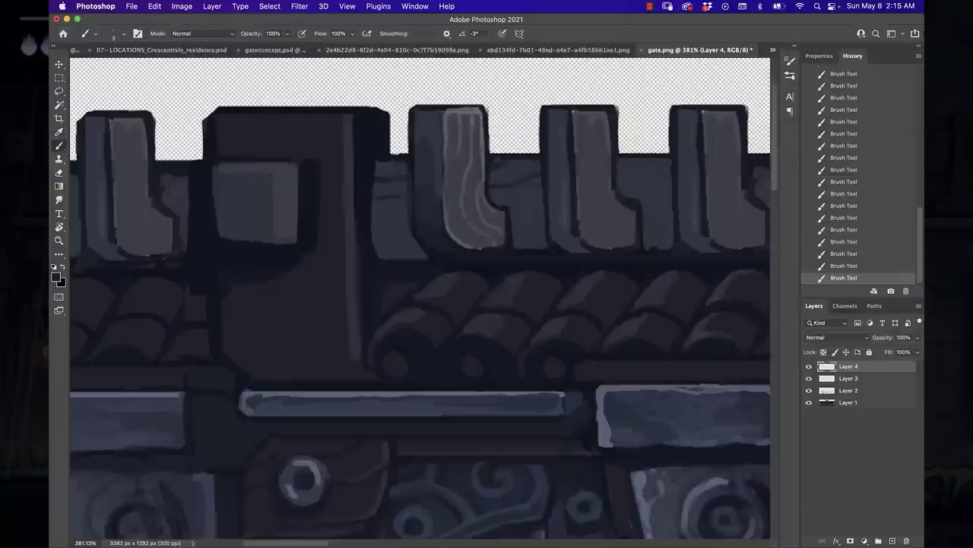
pyautogui.scroll(-3, 418, 304)
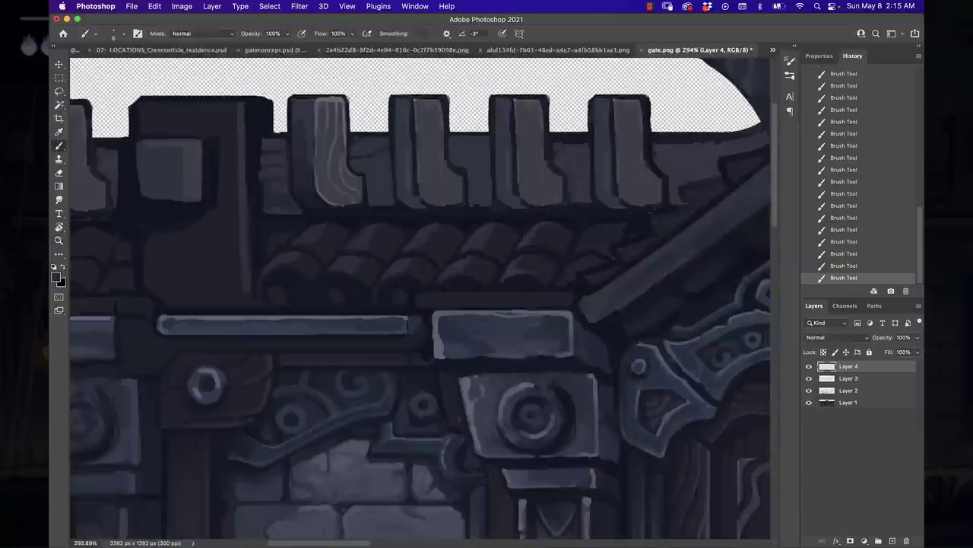
pyautogui.scroll(2, 430, 286)
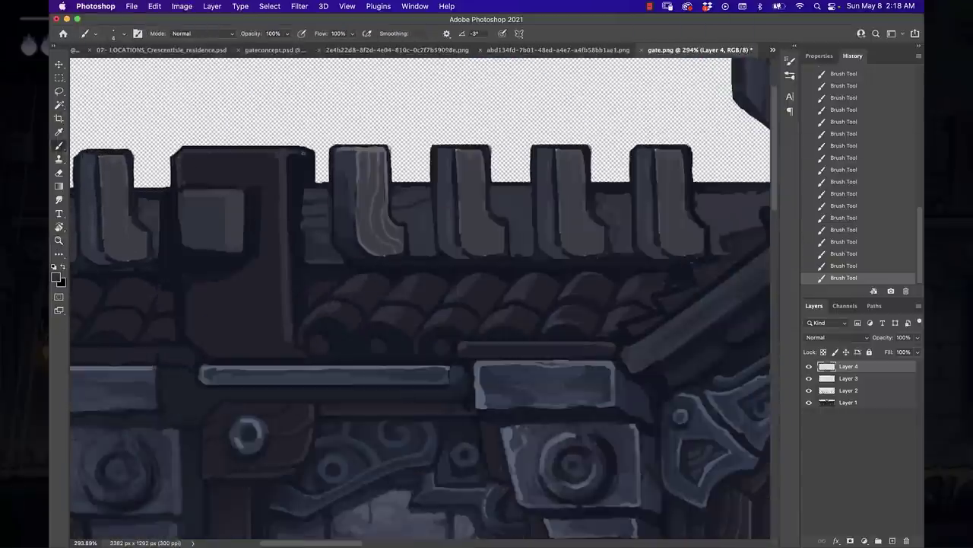
# Copy the wood-grained battlement onto the next one and touch up its grain.
pyautogui.press('l')
pyautogui.moveTo(329, 177)
pyautogui.mouseDown()
pyautogui.moveTo(399, 171)
pyautogui.moveTo(319, 228)
pyautogui.moveTo(328, 181)
pyautogui.mouseUp()
pyautogui.press('super+c')
pyautogui.press('super+v')
pyautogui.moveTo(376, 217); pyautogui.dragTo(477, 211)
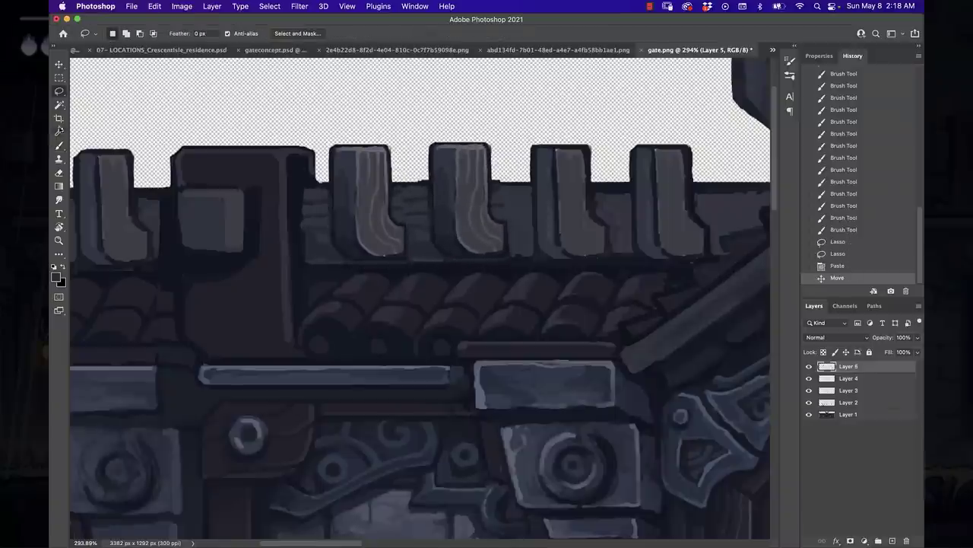
pyautogui.press('b')
pyautogui.moveTo(413, 185); pyautogui.dragTo(426, 228)
pyautogui.moveTo(499, 181); pyautogui.dragTo(531, 182)
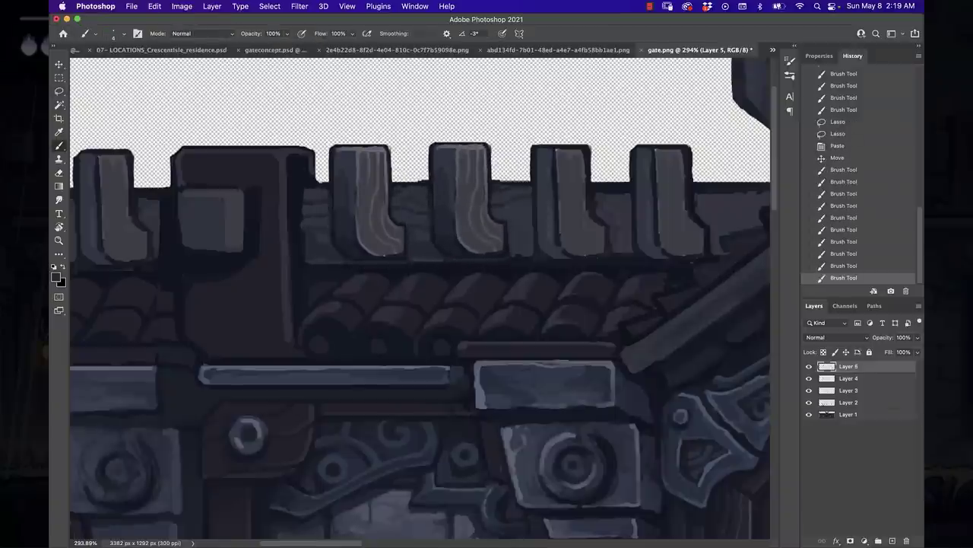
pyautogui.hscroll(5, 418, 297)
# Paste another grain copy onto the next battlement, add grain strokes, and highlight the wall's top edge.
pyautogui.press('l')
pyautogui.moveTo(351, 103)
pyautogui.mouseDown()
pyautogui.moveTo(406, 202)
pyautogui.moveTo(402, 130)
pyautogui.mouseUp()
pyautogui.press('super+c')
pyautogui.press('super+v')
pyautogui.moveTo(382, 184); pyautogui.dragTo(555, 182)
pyautogui.press('b')
pyautogui.moveTo(422, 176)
pyautogui.mouseDown()
pyautogui.moveTo(532, 192)
pyautogui.moveTo(411, 192)
pyautogui.mouseUp()
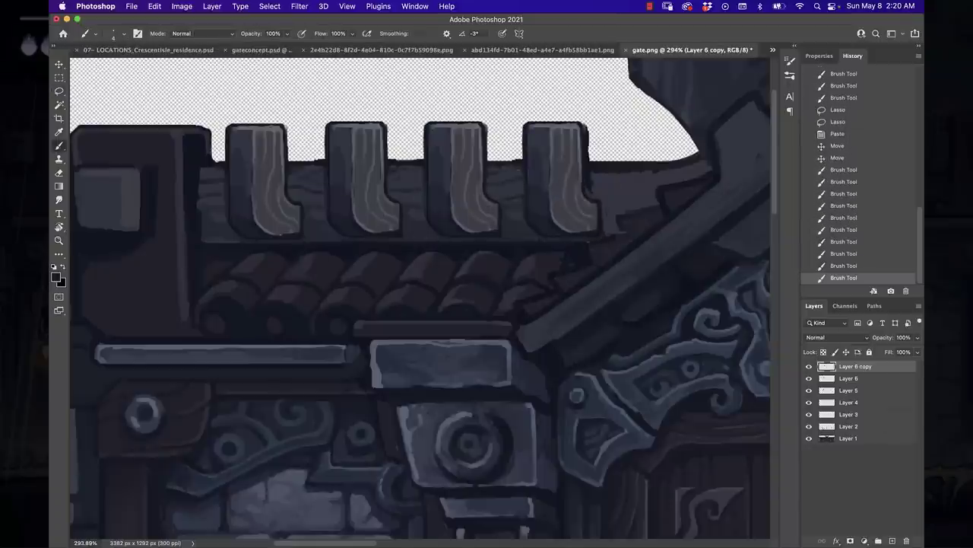
pyautogui.moveTo(487, 175); pyautogui.dragTo(494, 190)
pyautogui.moveTo(578, 171)
pyautogui.mouseDown()
pyautogui.moveTo(593, 194)
pyautogui.moveTo(675, 168)
pyautogui.mouseUp()
pyautogui.moveTo(657, 168); pyautogui.dragTo(699, 156)
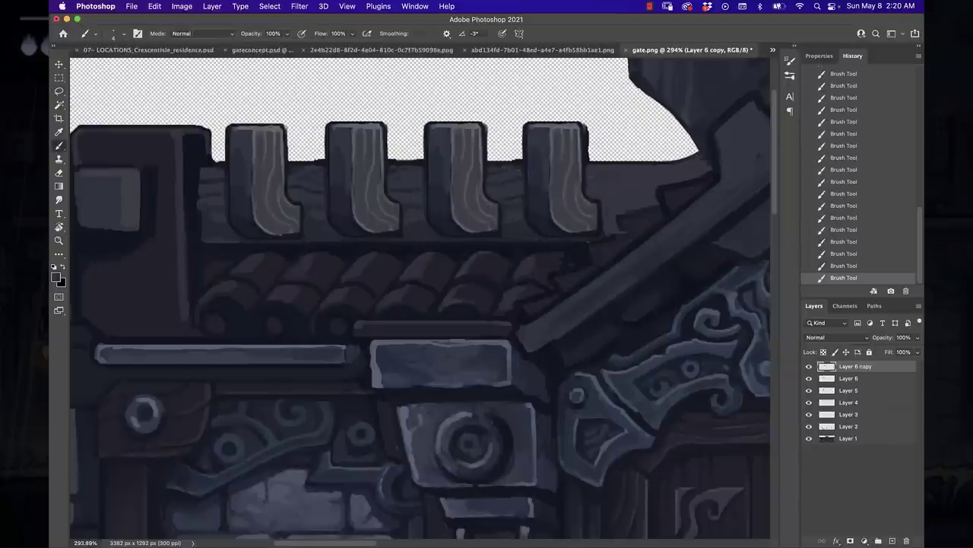
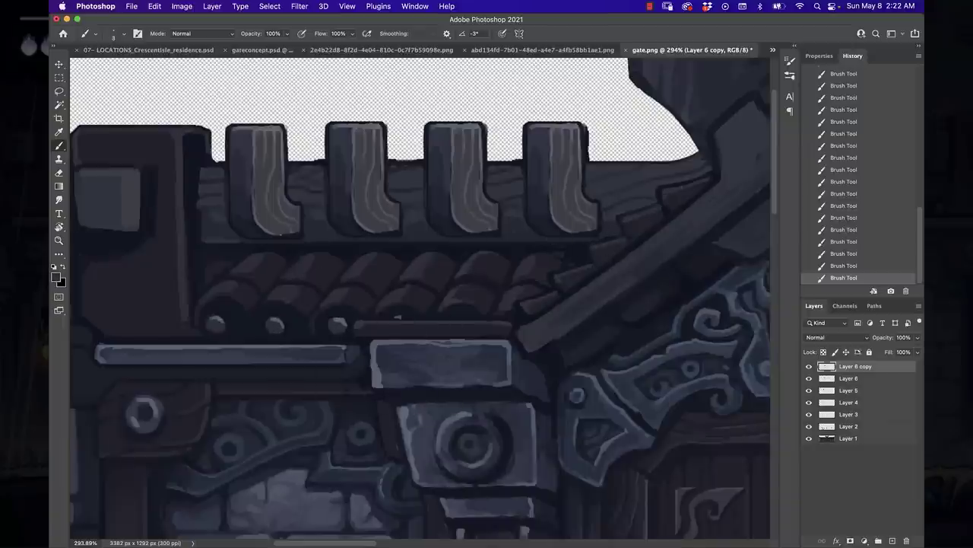
# Lasso a section along the gate's top and Copy Merged across all layers.
pyautogui.moveTo(648, 162); pyautogui.dragTo(474, 322)
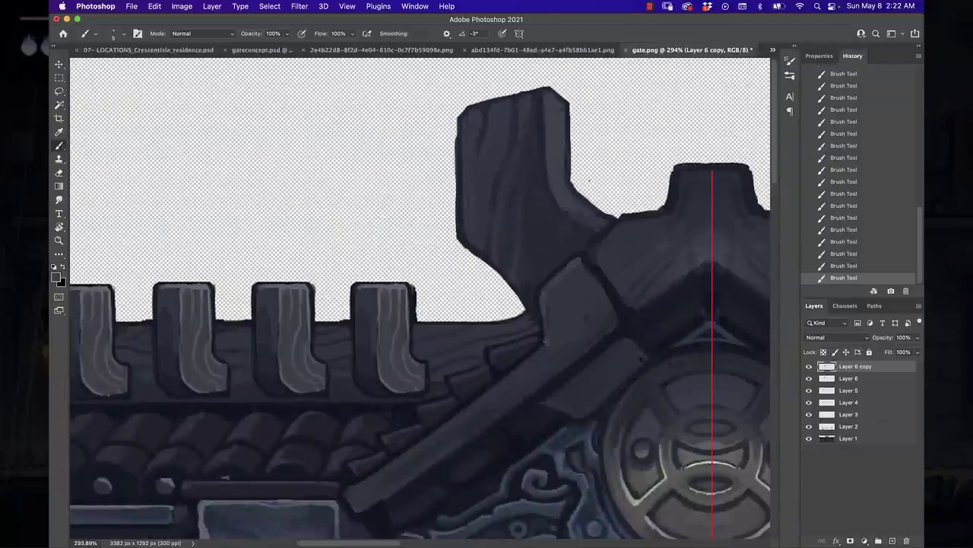
pyautogui.moveTo(590, 180); pyautogui.dragTo(629, 71)
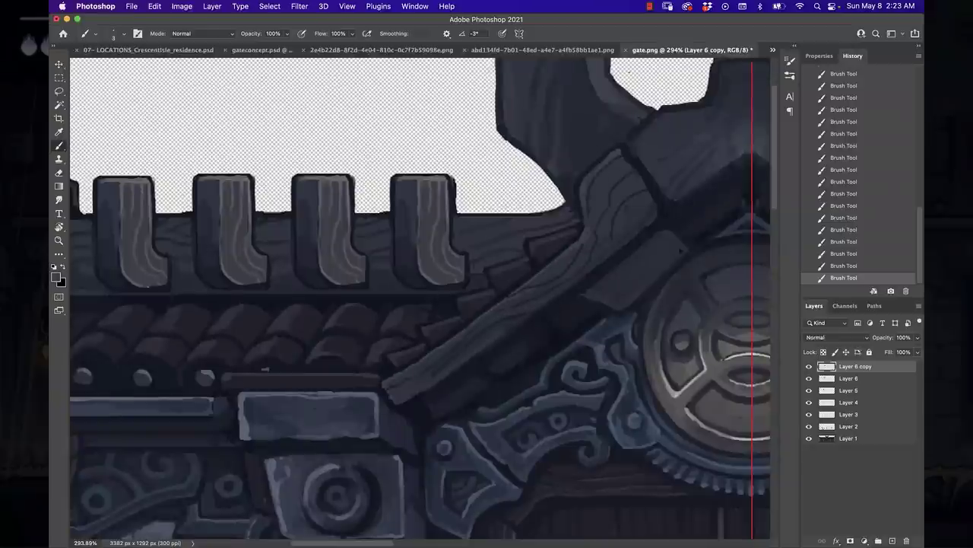
pyautogui.moveTo(524, 244); pyautogui.dragTo(401, 230)
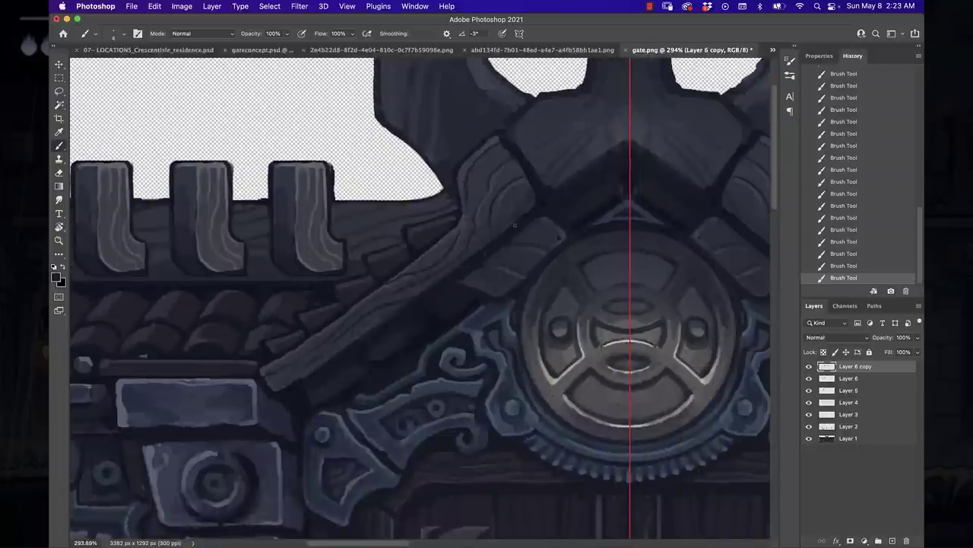
pyautogui.scroll(5, 507, 184)
pyautogui.hscroll(2, 487, 175)
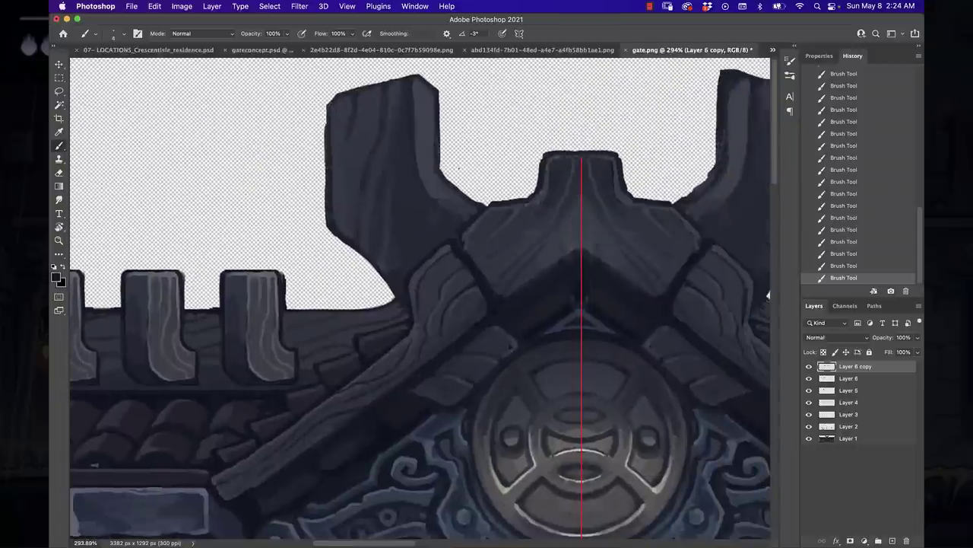
pyautogui.scroll(-3, 456, 243)
pyautogui.hscroll(-5, 456, 244)
pyautogui.hscroll(-3, 420, 298)
pyautogui.scroll(-1, 420, 298)
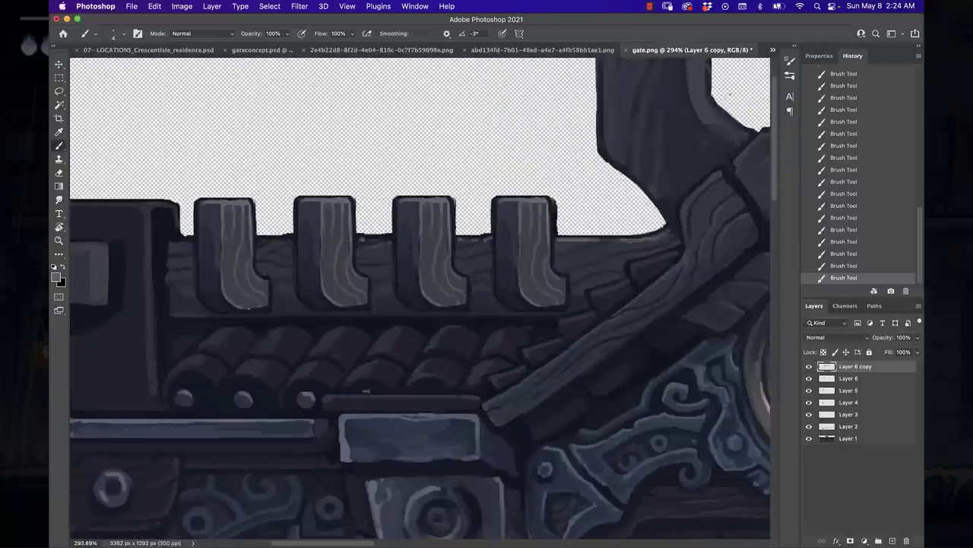
pyautogui.hscroll(-8, 342, 251)
pyautogui.scroll(-1, 388, 230)
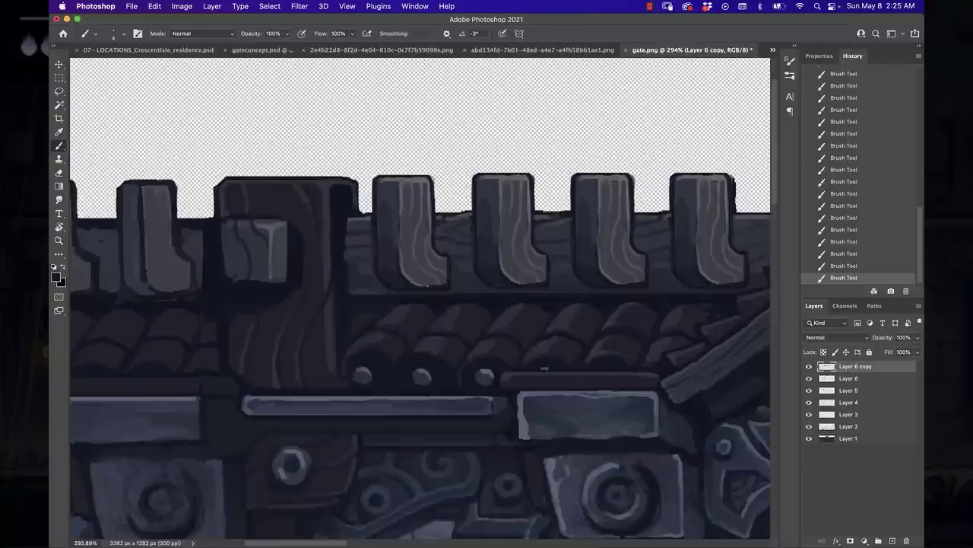
pyautogui.scroll(-5, 230, 258)
pyautogui.scroll(3, 413, 294)
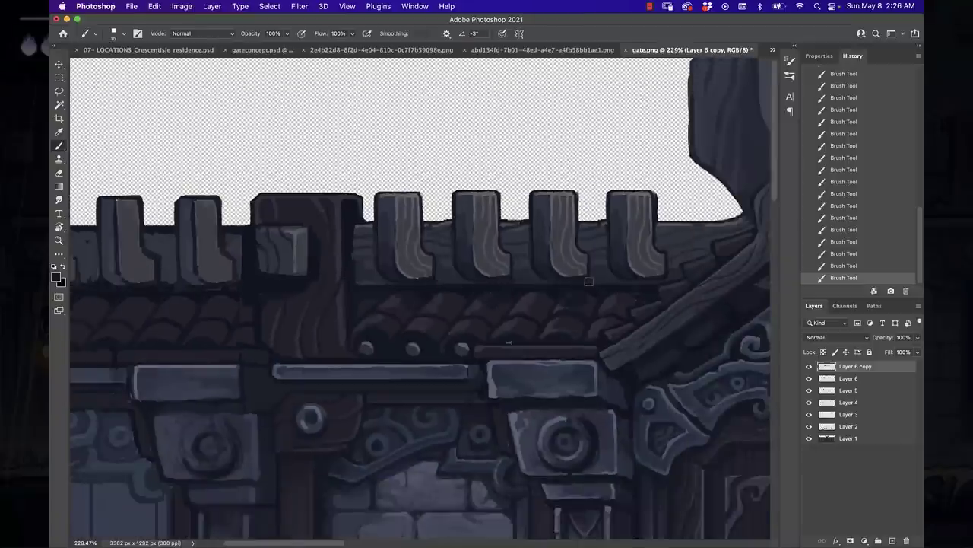
pyautogui.scroll(-3, 516, 338)
pyautogui.hscroll(5, 446, 272)
pyautogui.scroll(3, 472, 320)
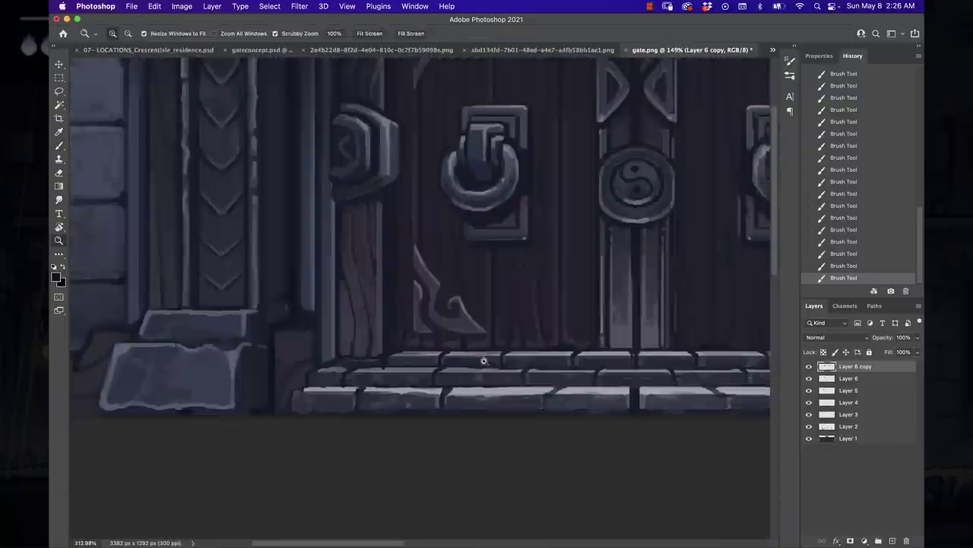
pyautogui.scroll(-5, 471, 304)
pyautogui.press('l')
pyautogui.moveTo(419, 110); pyautogui.dragTo(254, 141)
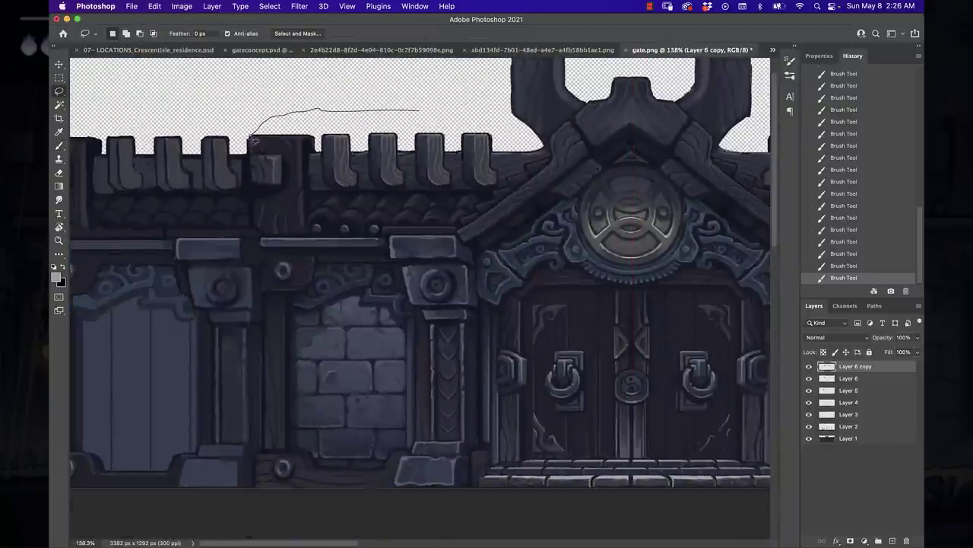
pyautogui.moveTo(265, 297)
pyautogui.mouseDown()
pyautogui.moveTo(494, 487)
pyautogui.moveTo(457, 113)
pyautogui.mouseUp()
pyautogui.hotkey('ctrl', 'e')
# Paste the section as a new layer and align it over another part of the gate at lowered opacity.
pyautogui.hotkey('ctrl', 'c')
pyautogui.hotkey('ctrl', 'v')
pyautogui.moveTo(334, 319); pyautogui.dragTo(556, 319)
pyautogui.click(917, 337)
pyautogui.moveTo(899, 352); pyautogui.dragTo(882, 351)
pyautogui.scroll(3, 455, 258)
pyautogui.scroll(-3, 455, 258)
pyautogui.scroll(1, 478, 354)
pyautogui.moveTo(478, 357); pyautogui.dragTo(479, 355)
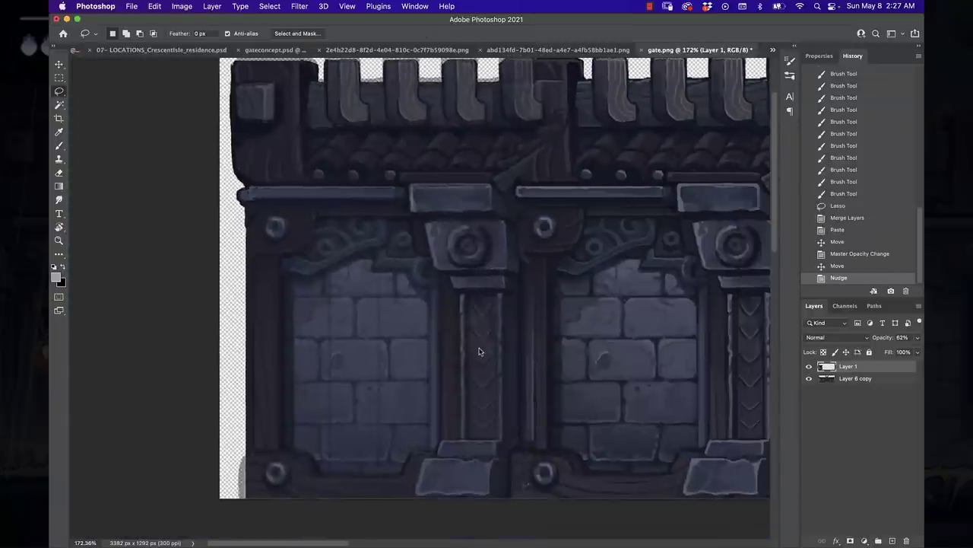
pyautogui.press('Up')
pyautogui.scroll(3, 479, 351)
pyautogui.press('z')
pyautogui.scroll(4, 456, 276)
# Erase the pasted overlay around the gate's centre post to blend its edges.
pyautogui.press('8')
pyautogui.press('5')
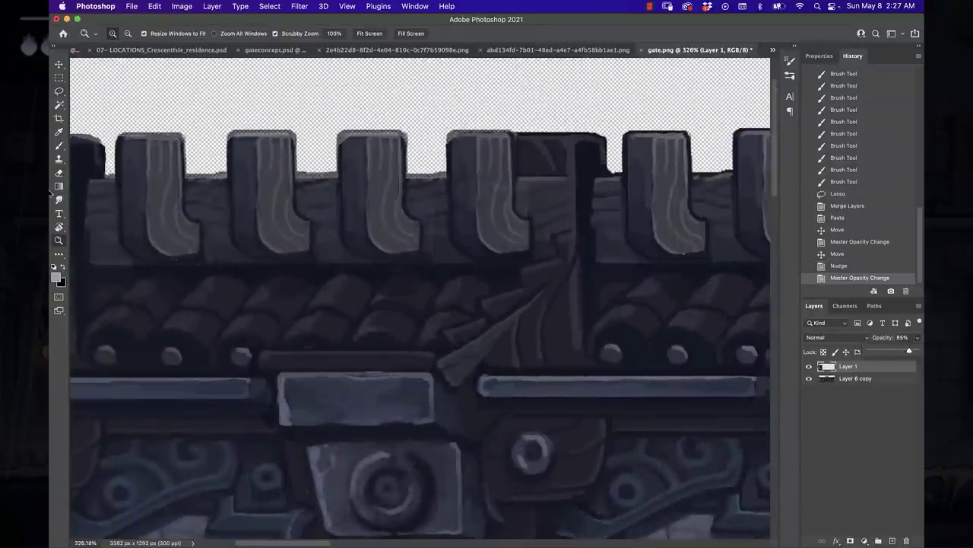
pyautogui.press('e')
pyautogui.moveTo(487, 133); pyautogui.dragTo(532, 251)
pyautogui.moveTo(562, 183); pyautogui.dragTo(494, 243)
pyautogui.moveTo(502, 282)
pyautogui.mouseDown()
pyautogui.moveTo(470, 281)
pyautogui.moveTo(482, 303)
pyautogui.moveTo(449, 373)
pyautogui.mouseUp()
pyautogui.press('super+comma')
pyautogui.press('super+comma')
pyautogui.press('super+comma')
pyautogui.press('super+comma')
pyautogui.scroll(-5, 457, 319)
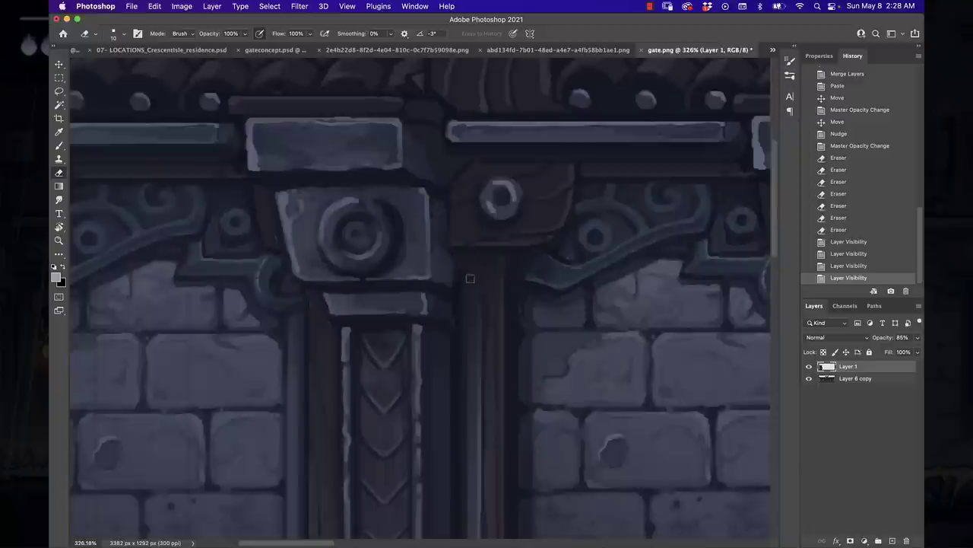
pyautogui.moveTo(456, 275); pyautogui.dragTo(457, 508)
pyautogui.scroll(-5, 457, 508)
pyautogui.scroll(-5, 456, 342)
# Set the patch to 100% opacity, Merge Down into the gate, and nudge a thin strip left.
pyautogui.press('0')
pyautogui.click(648, 6)
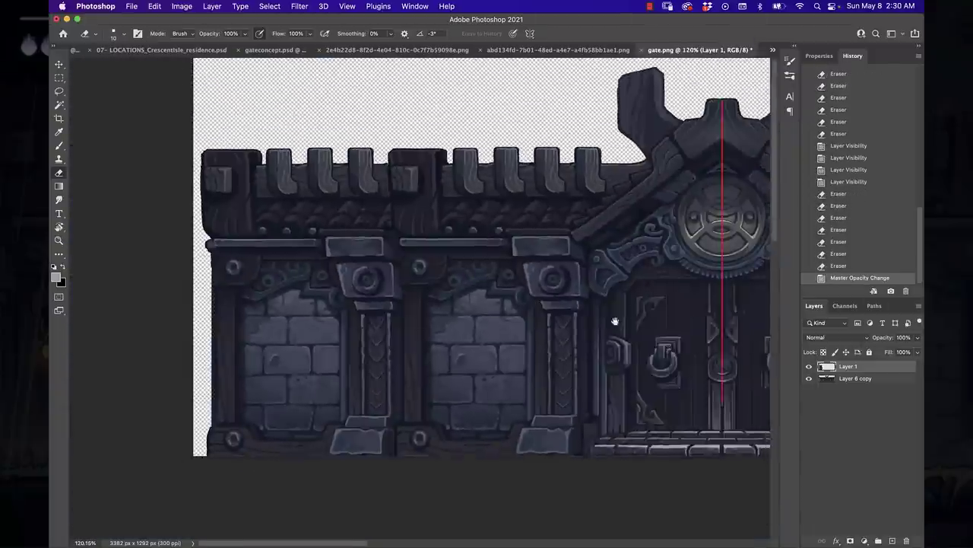
pyautogui.press('super+e')
pyautogui.press('m')
pyautogui.moveTo(305, 289); pyautogui.dragTo(315, 300)
pyautogui.press('super+plus')
pyautogui.press('super+plus')
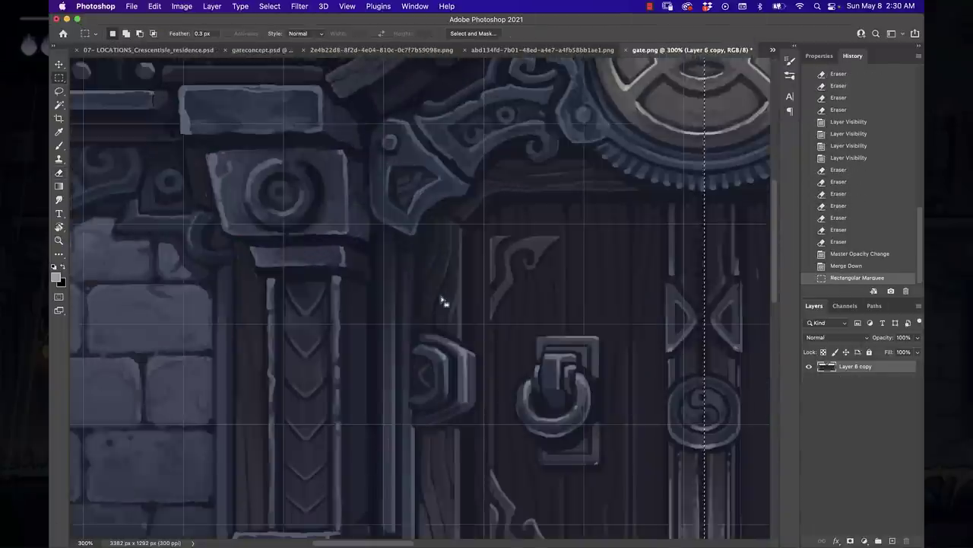
pyautogui.press('Left')
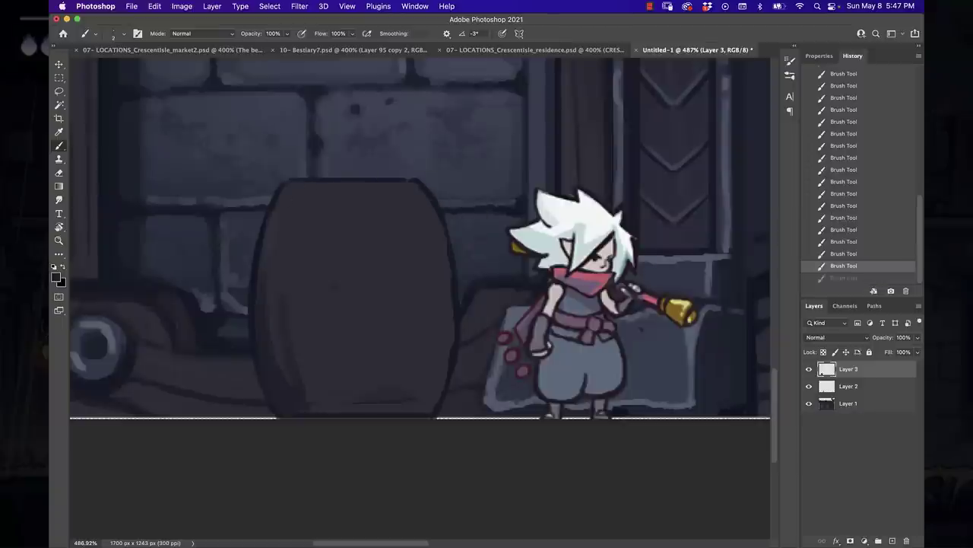
# Paint stave lines on the barrel's left edge and middle, then warp it with Liquify.
pyautogui.moveTo(302, 183); pyautogui.dragTo(281, 264)
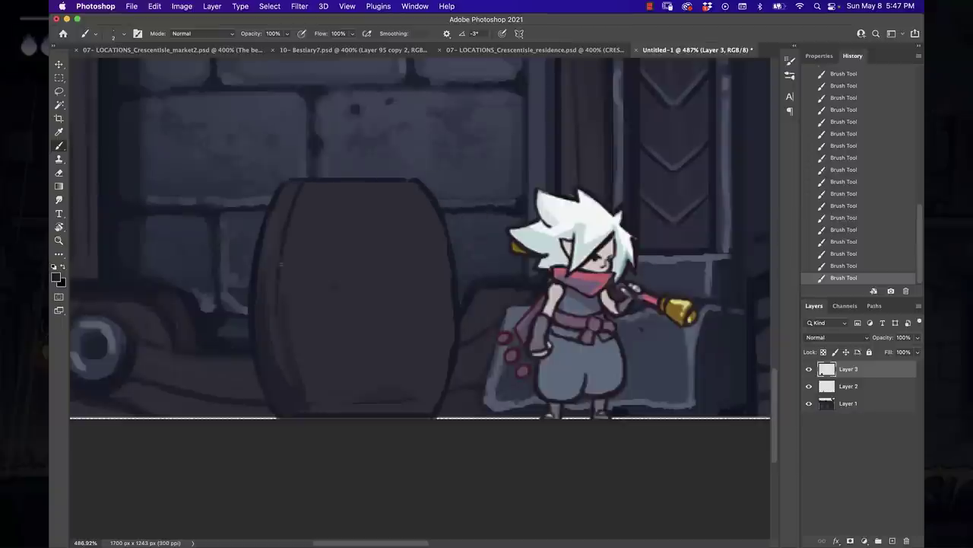
pyautogui.moveTo(337, 183); pyautogui.dragTo(328, 378)
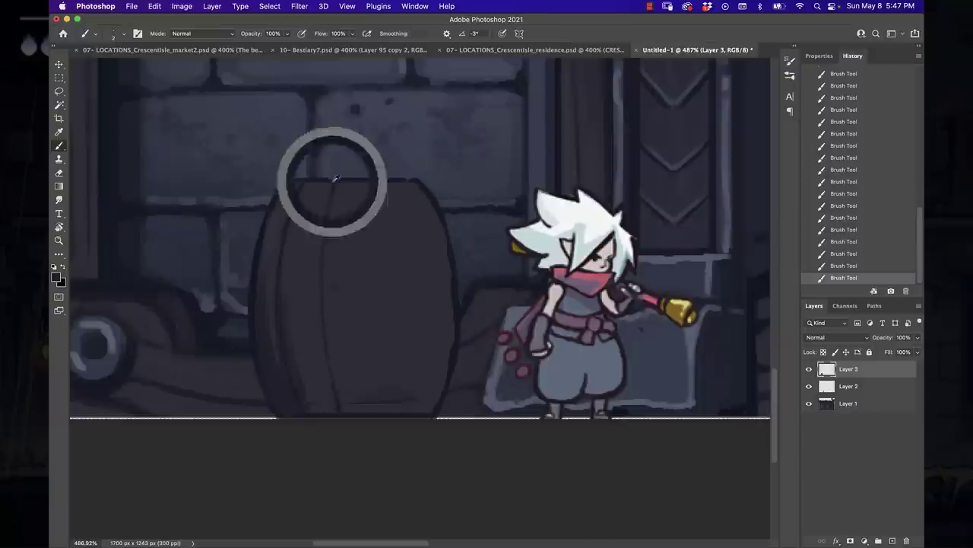
pyautogui.click(346, 6)
pyautogui.press('shift+super+x')
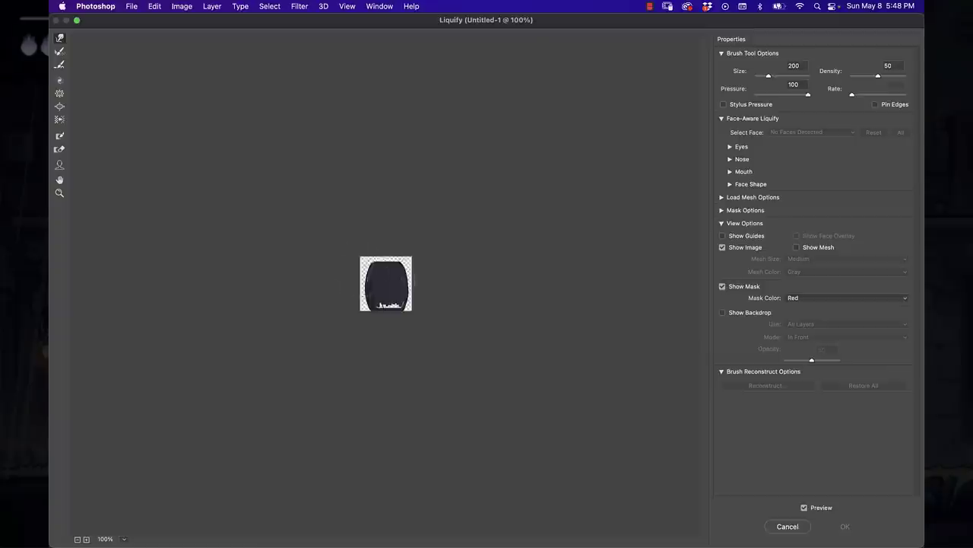
pyautogui.press('Return')
pyautogui.hotkey('ctrl', 'd')
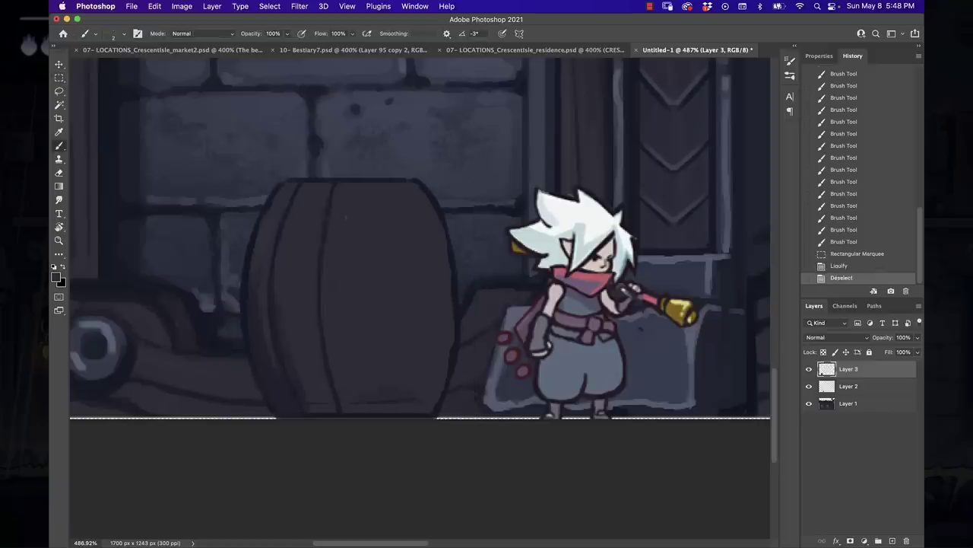
# Paint more vertical stave lines down the barrel and near its bottom.
pyautogui.moveTo(347, 411); pyautogui.dragTo(416, 400)
pyautogui.moveTo(328, 184); pyautogui.dragTo(307, 409)
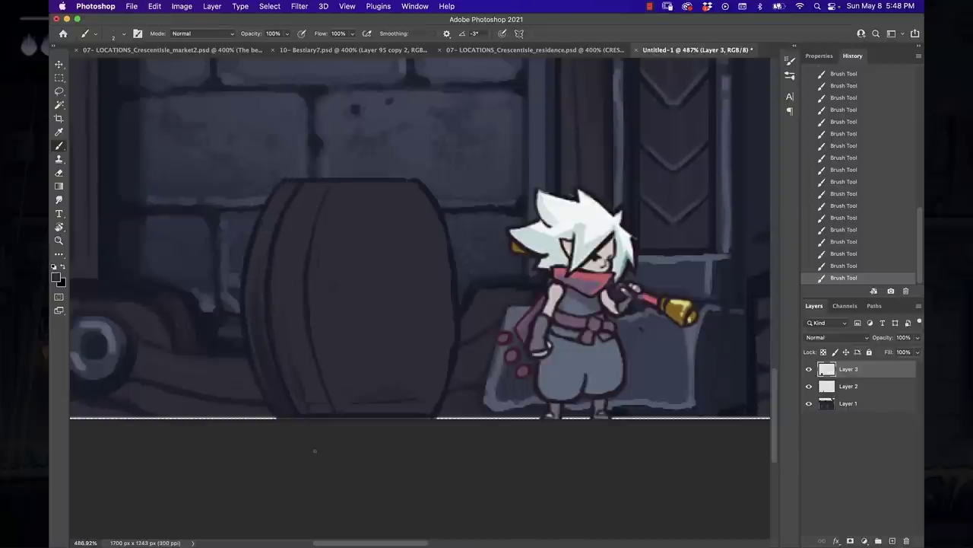
pyautogui.click(264, 238)
# Delete the barrel's right half using a rectangular selection.
pyautogui.press('m')
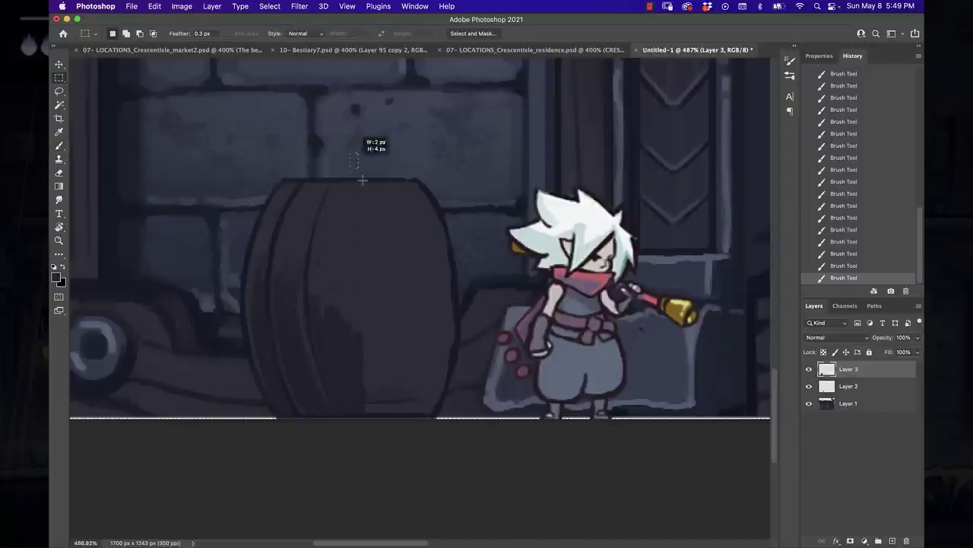
pyautogui.moveTo(349, 175); pyautogui.dragTo(461, 419)
pyautogui.press('Delete')
pyautogui.press('super+d')
# Duplicate the barrel's left half, flip it horizontally, and move it to the right side.
pyautogui.moveTo(230, 168); pyautogui.dragTo(357, 413)
pyautogui.moveTo(289, 373); pyautogui.dragTo(329, 383)
pyautogui.click(154, 6)
pyautogui.moveTo(221, 247)
pyautogui.click(335, 440)
pyautogui.moveTo(335, 440)
pyautogui.mouseDown()
pyautogui.moveTo(404, 322)
pyautogui.moveTo(419, 319)
pyautogui.mouseUp()
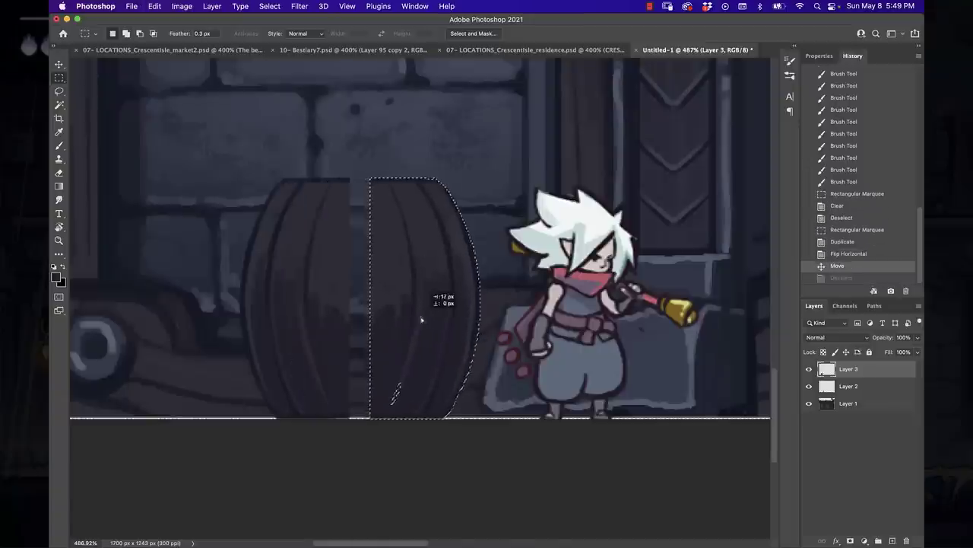
pyautogui.press('super+d')
# Repaint the left barrel half's edge lines with the Brush.
pyautogui.press('b')
pyautogui.moveTo(358, 182); pyautogui.dragTo(358, 315)
pyautogui.press('super+z')
pyautogui.press('super+z')
pyautogui.press('super+z')
pyautogui.press('super+z')
pyautogui.press('super+z')
pyautogui.press('super+z')
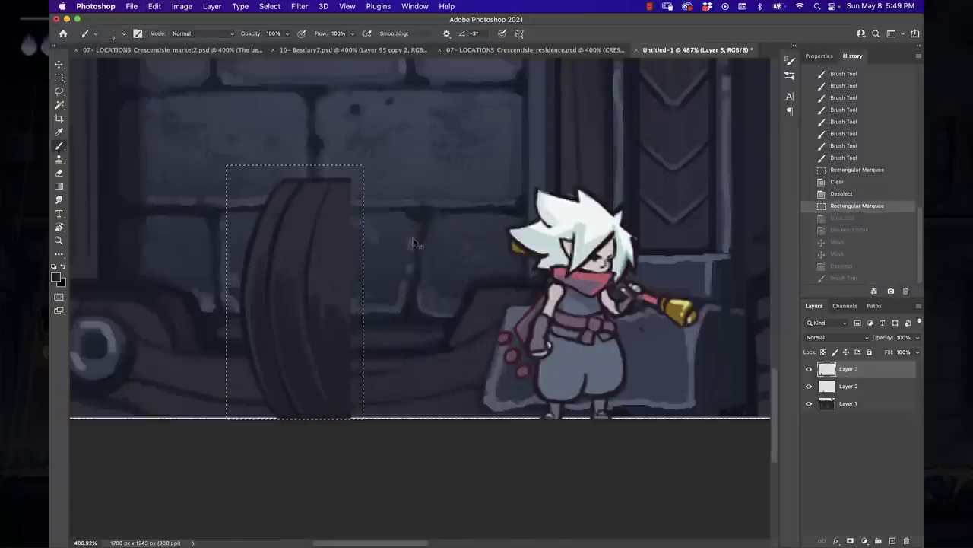
pyautogui.moveTo(346, 181); pyautogui.dragTo(347, 414)
pyautogui.press('super+d')
pyautogui.moveTo(332, 217); pyautogui.dragTo(306, 287)
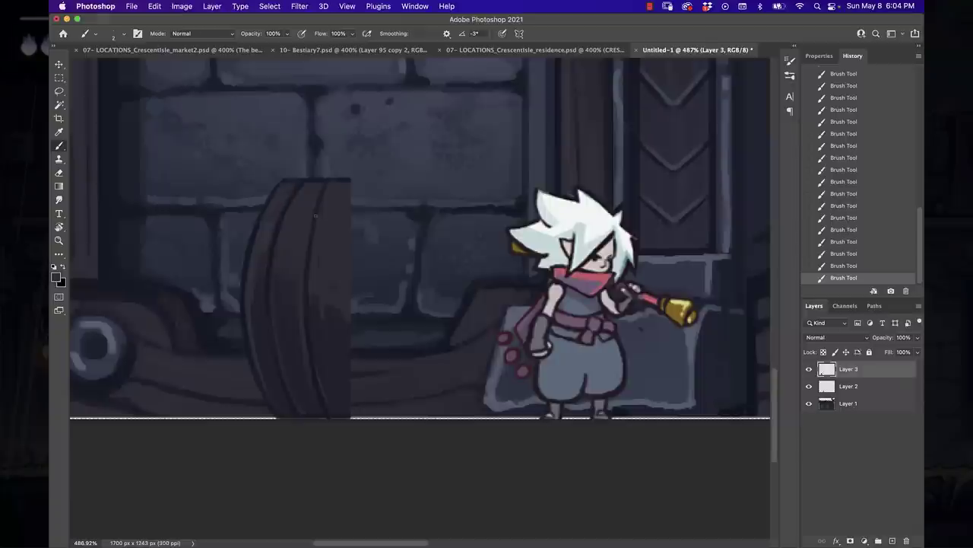
# Copy the left half again and place the mirrored copy to complete the barrel.
pyautogui.press('m')
pyautogui.moveTo(238, 152); pyautogui.dragTo(358, 419)
pyautogui.click(154, 6)
pyautogui.moveTo(304, 305); pyautogui.dragTo(474, 314)
pyautogui.click(335, 411)
# Warp the barrel's outline slightly with the Liquify filter.
pyautogui.click(299, 6)
pyautogui.click(313, 109)
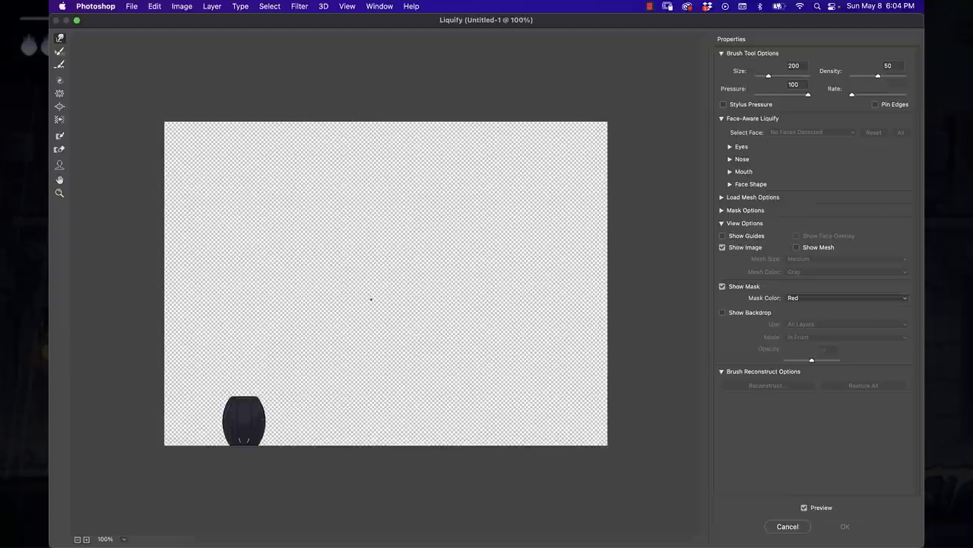
pyautogui.moveTo(346, 365); pyautogui.dragTo(350, 365)
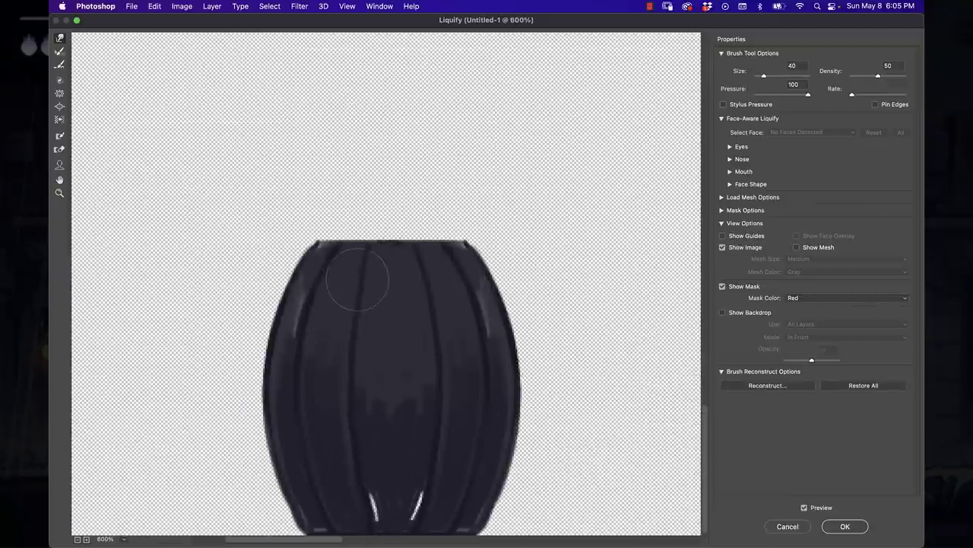
# Reselect the left half, shift the mirrored half into place on the right, and deselect.
pyautogui.click(839, 526)
pyautogui.moveTo(254, 428); pyautogui.dragTo(337, 174)
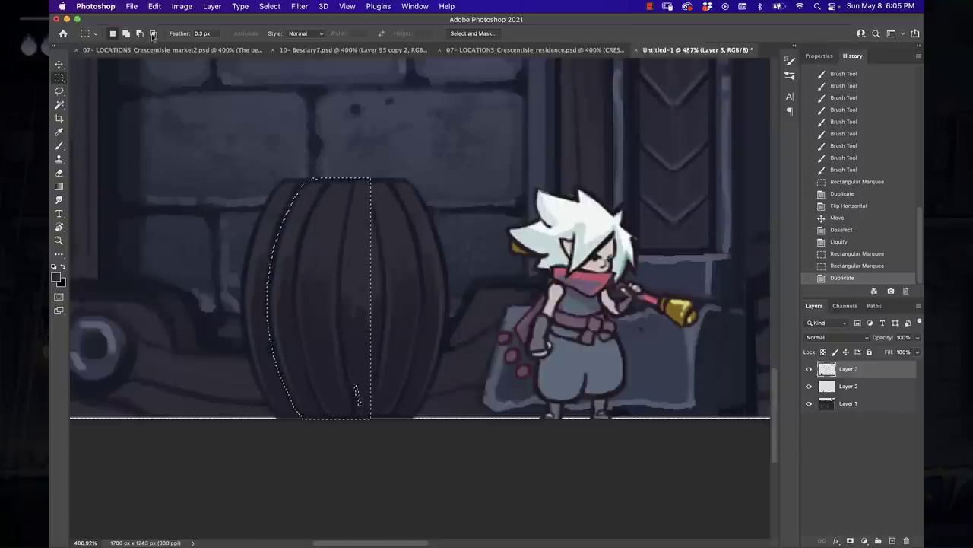
pyautogui.moveTo(343, 267); pyautogui.dragTo(411, 267)
pyautogui.hotkey('ctrl', 'd')
pyautogui.click(60, 145)
pyautogui.scroll(3, 316, 327)
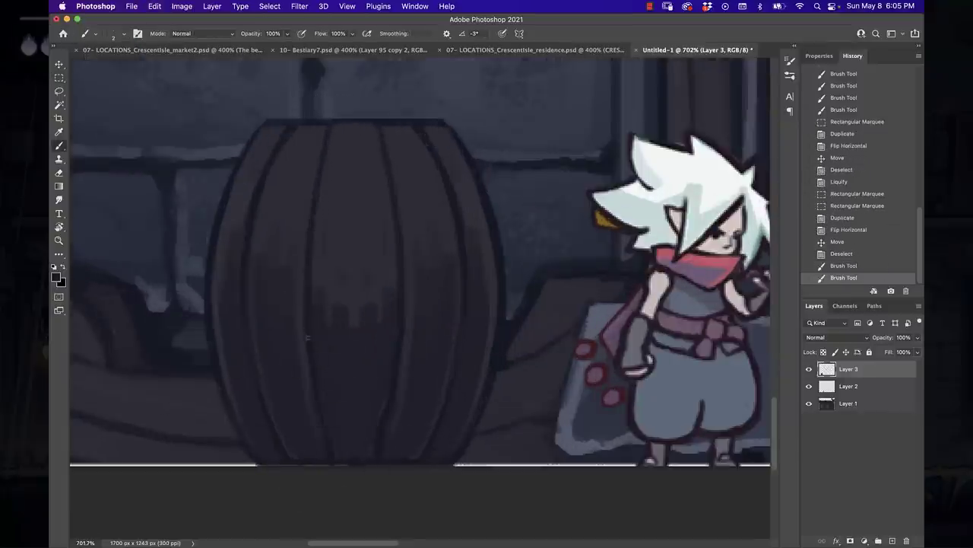
# Paint thin dark shading and grain strokes across the barrel's staves.
pyautogui.moveTo(307, 337); pyautogui.dragTo(294, 337)
pyautogui.moveTo(228, 182); pyautogui.dragTo(312, 281)
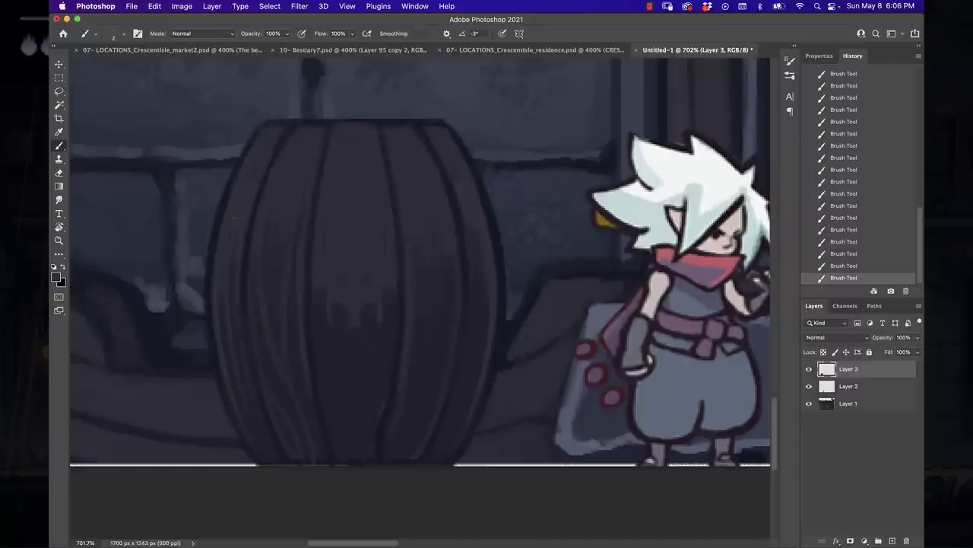
pyautogui.moveTo(324, 260); pyautogui.dragTo(321, 266)
pyautogui.click(322, 263)
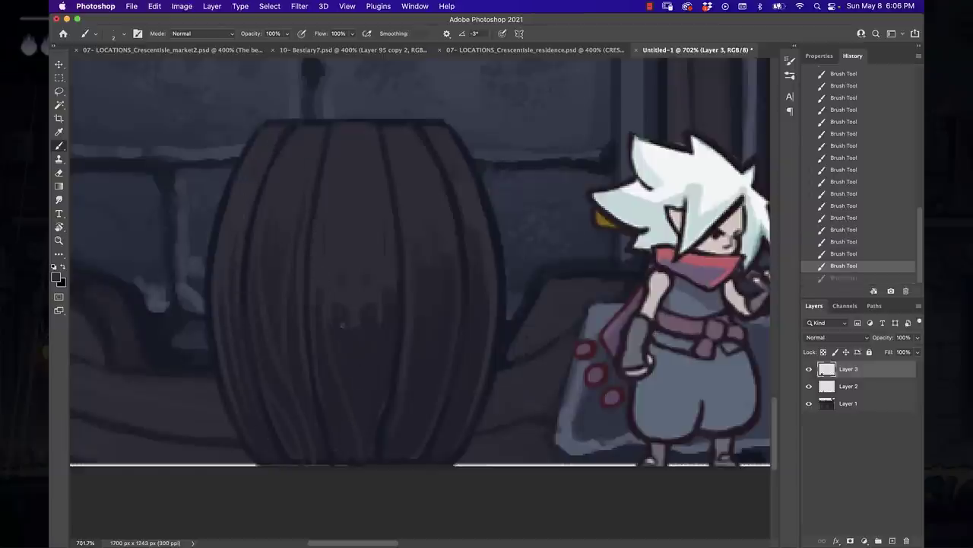
# Shrink the brush to size 3 and lasso the left part of the barrel.
pyautogui.press('[')
pyautogui.press('[')
pyautogui.press('[')
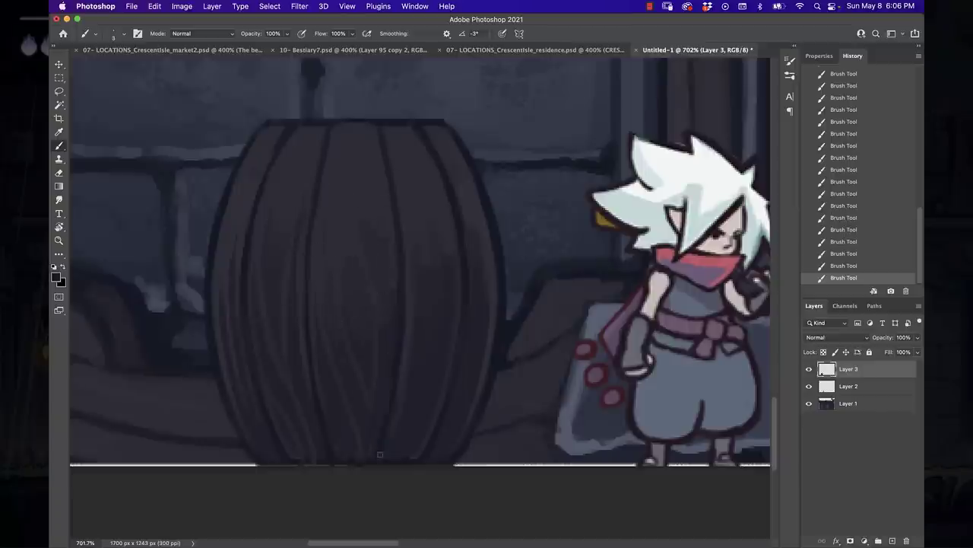
pyautogui.press('l')
pyautogui.moveTo(319, 143)
pyautogui.mouseDown()
pyautogui.moveTo(276, 467)
pyautogui.moveTo(320, 143)
pyautogui.mouseUp()
# Flip the duplicated barrel part horizontally and move it onto the barrel's right side.
pyautogui.click(154, 6)
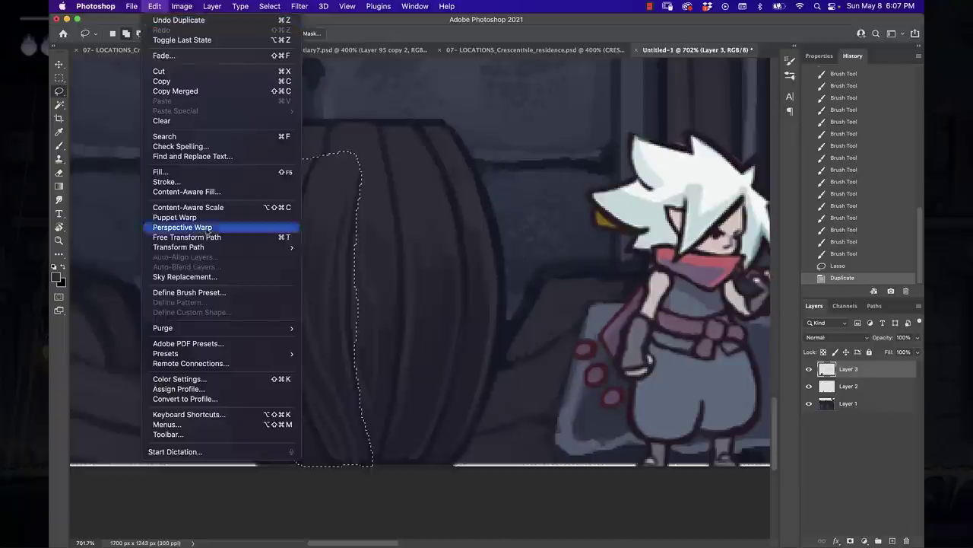
pyautogui.click(357, 411)
pyautogui.moveTo(342, 358); pyautogui.dragTo(487, 360)
pyautogui.hotkey('ctrl', 'd')
# Paint a dark hoop band across the top of the barrel.
pyautogui.press('b')
pyautogui.click(482, 191)
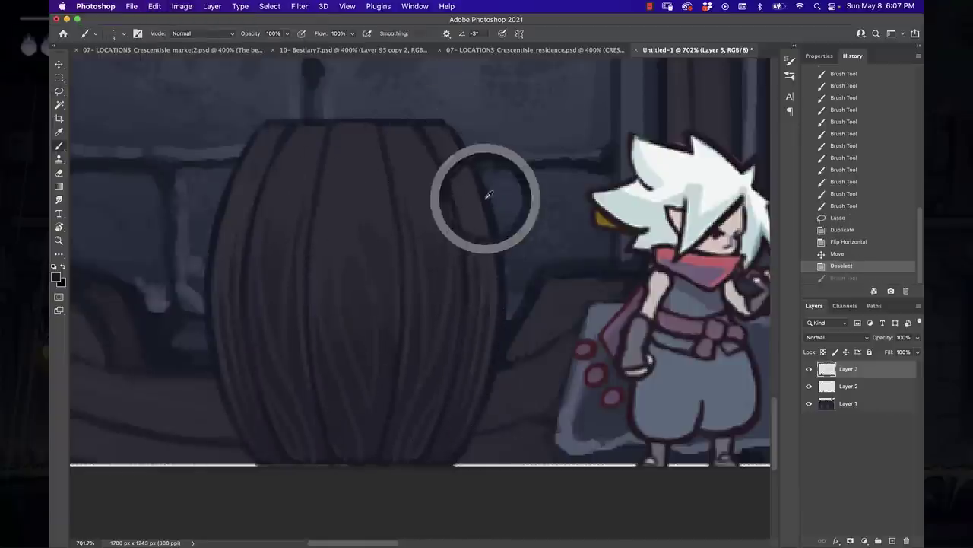
pyautogui.moveTo(232, 164); pyautogui.dragTo(478, 163)
pyautogui.moveTo(228, 183)
pyautogui.mouseDown()
pyautogui.moveTo(479, 183)
pyautogui.moveTo(245, 176)
pyautogui.mouseUp()
pyautogui.moveTo(476, 179); pyautogui.dragTo(245, 173)
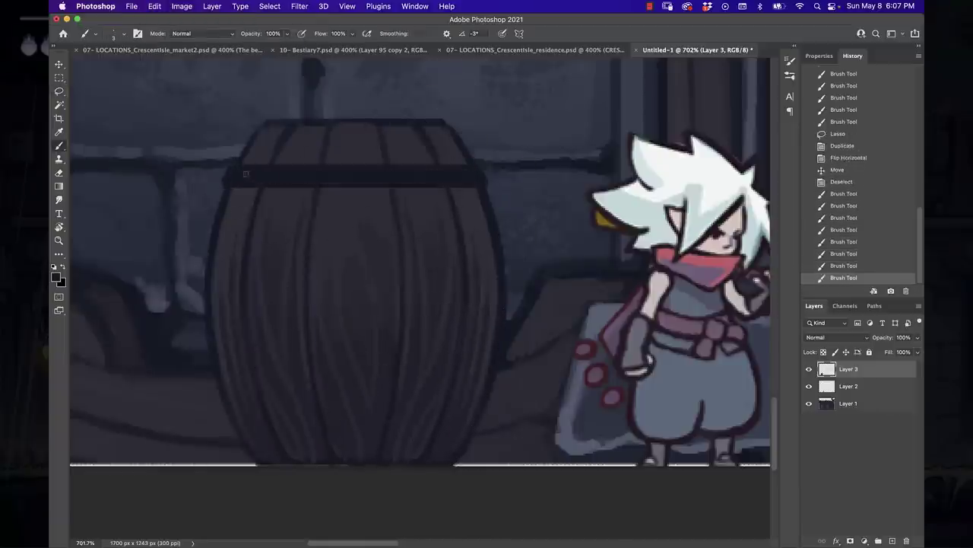
# Paint light highlights along a stave in a tilted view, then a light stroke along the top hoop.
pyautogui.press('r')
pyautogui.moveTo(329, 230); pyautogui.dragTo(390, 278)
pyautogui.moveTo(374, 376); pyautogui.dragTo(347, 426)
pyautogui.moveTo(392, 339); pyautogui.dragTo(341, 445)
pyautogui.moveTo(404, 306); pyautogui.dragTo(386, 342)
pyautogui.moveTo(425, 278); pyautogui.dragTo(388, 350)
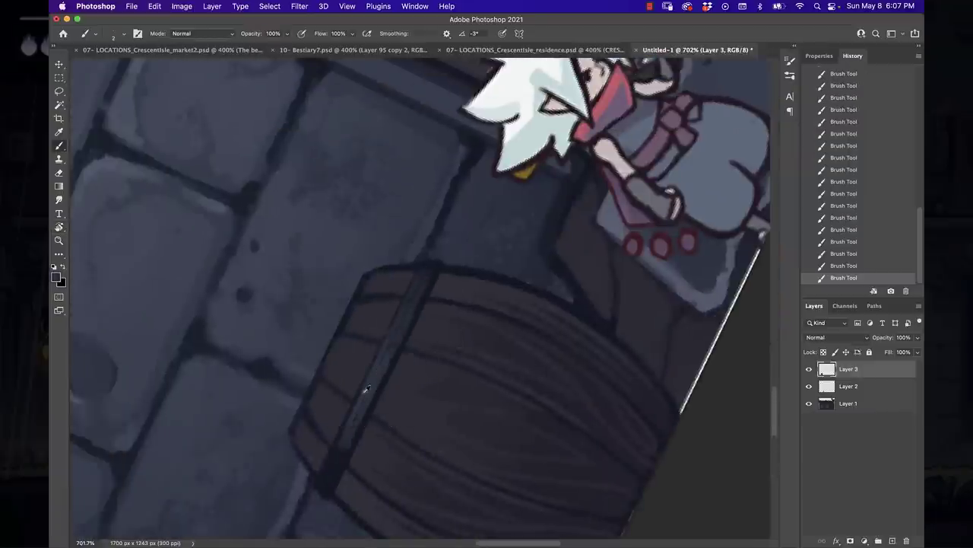
pyautogui.moveTo(366, 389); pyautogui.dragTo(335, 458)
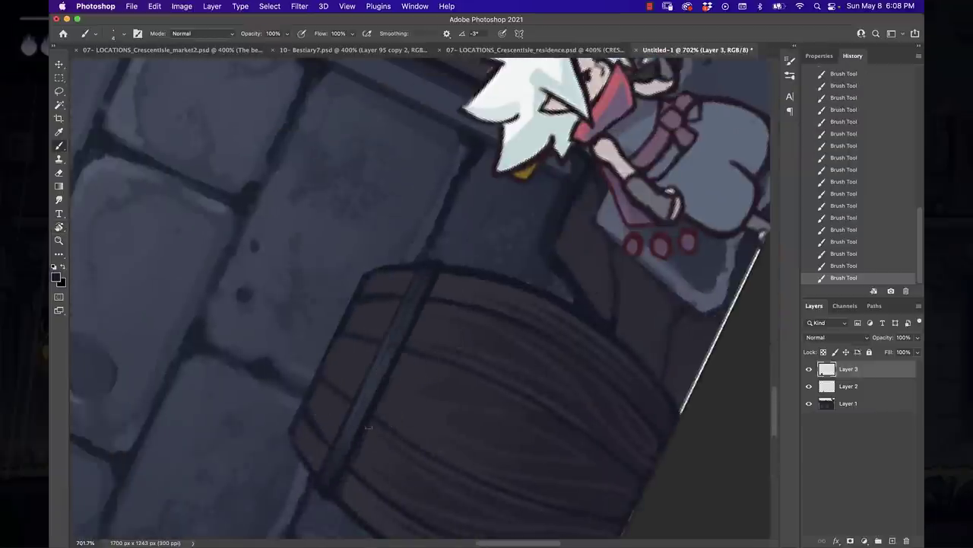
pyautogui.press('r')
pyautogui.moveTo(368, 427); pyautogui.dragTo(381, 265)
pyautogui.moveTo(371, 217); pyautogui.dragTo(554, 219)
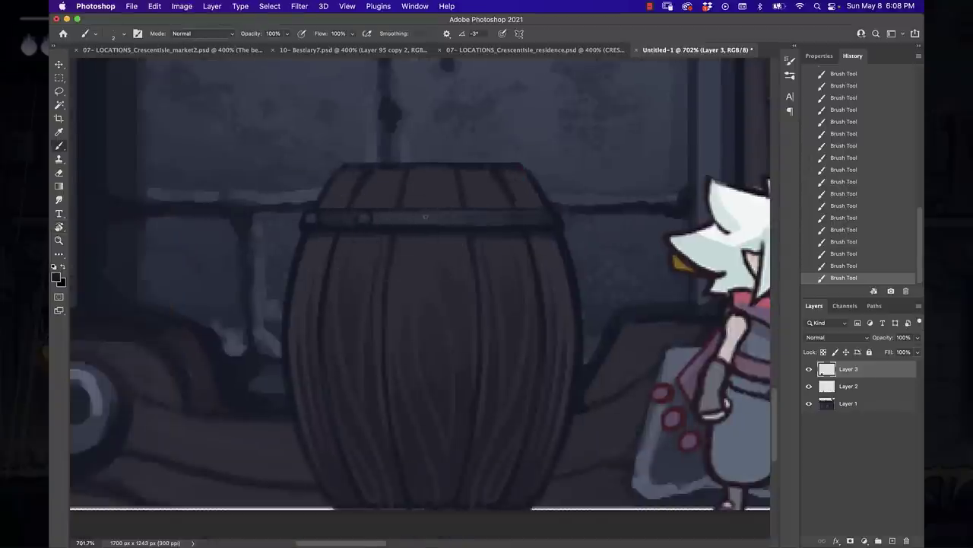
pyautogui.keyDown('alt'); pyautogui.click(425, 217); pyautogui.keyUp('alt')
# Copy the top hoop band to the barrel's bottom and delete the excess above it.
pyautogui.press('m')
pyautogui.moveTo(300, 207); pyautogui.dragTo(576, 227)
pyautogui.press('Up')
pyautogui.press('super+c')
pyautogui.press('super+v')
pyautogui.moveTo(456, 221); pyautogui.dragTo(463, 473)
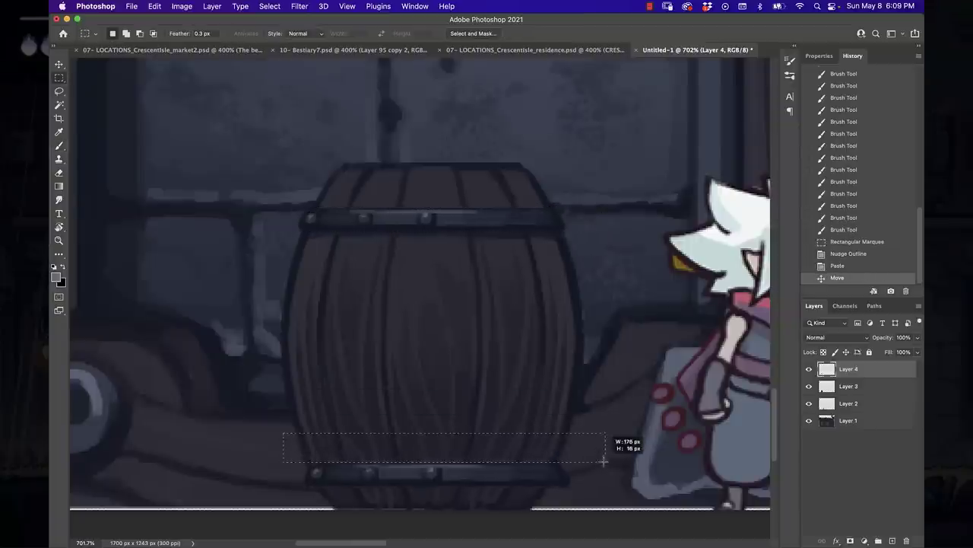
pyautogui.moveTo(603, 460); pyautogui.dragTo(605, 461)
pyautogui.press('Delete')
pyautogui.press('super+d')
# Dot a row of rivets onto the bottom hoop.
pyautogui.press('b')
pyautogui.click(309, 470)
pyautogui.click(311, 473)
pyautogui.click(314, 483)
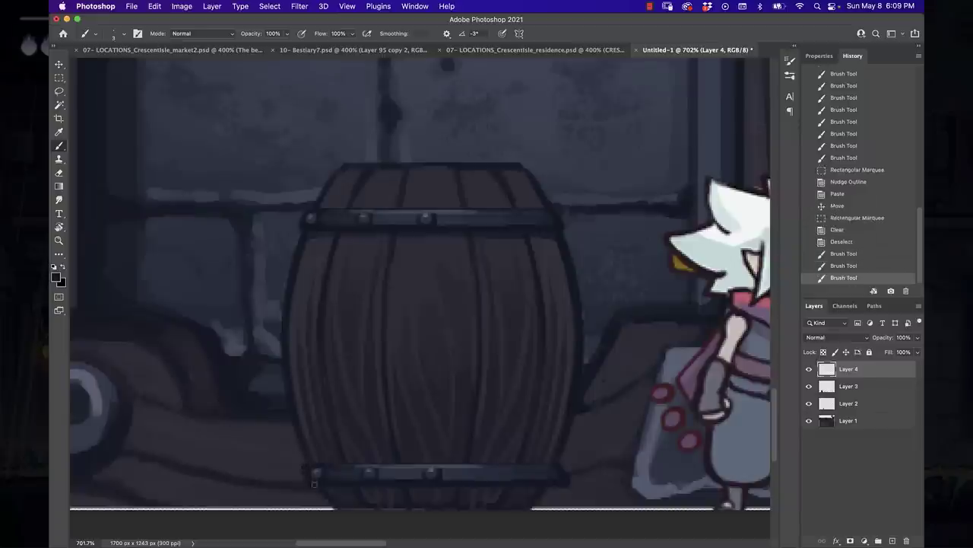
pyautogui.click(314, 484)
pyautogui.click(316, 479)
pyautogui.click(319, 478)
pyautogui.click(323, 479)
pyautogui.click(327, 481)
# Merge the bottom hoop down into the barrel layer.
pyautogui.press('m')
pyautogui.moveTo(240, 193); pyautogui.dragTo(428, 510)
pyautogui.press('super+e')
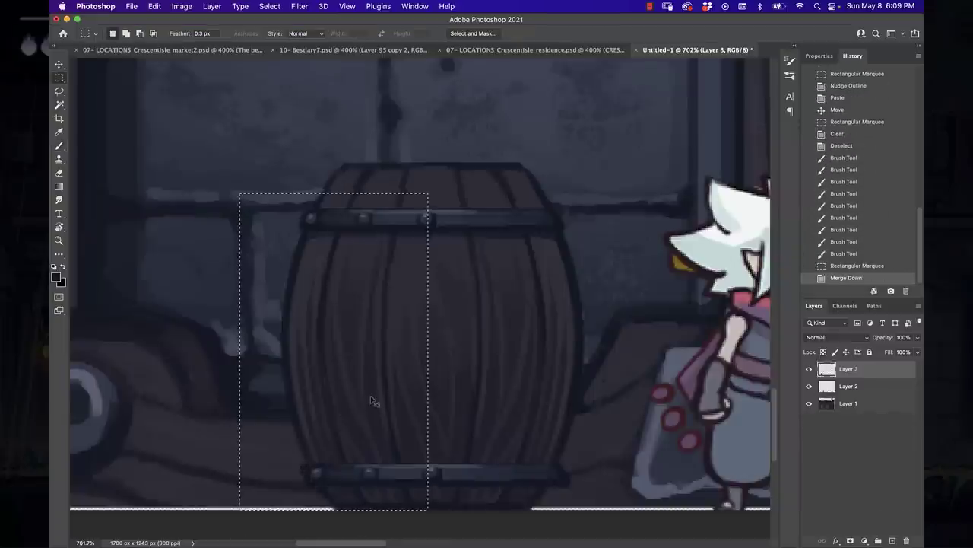
pyautogui.press('super+d')
# Mirror the left halves of both hoops onto the right side and delete the overlap.
pyautogui.moveTo(293, 208); pyautogui.dragTo(440, 231)
pyautogui.moveTo(282, 463); pyautogui.dragTo(447, 485)
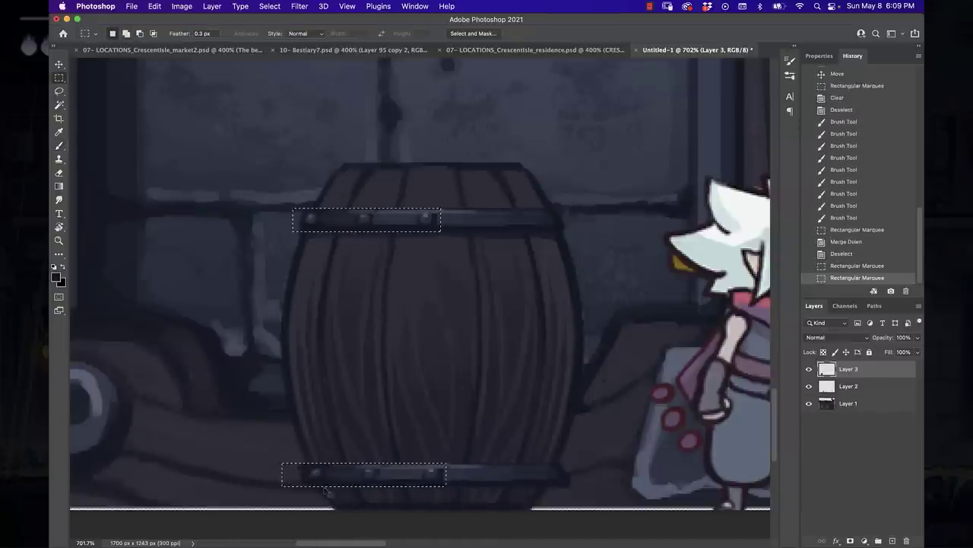
pyautogui.press('super+c')
pyautogui.press('super+v')
pyautogui.click(154, 6)
pyautogui.click(338, 437)
pyautogui.moveTo(426, 198); pyautogui.dragTo(543, 196)
pyautogui.moveTo(361, 473); pyautogui.dragTo(389, 491)
pyautogui.press('Delete')
pyautogui.press('super+d')
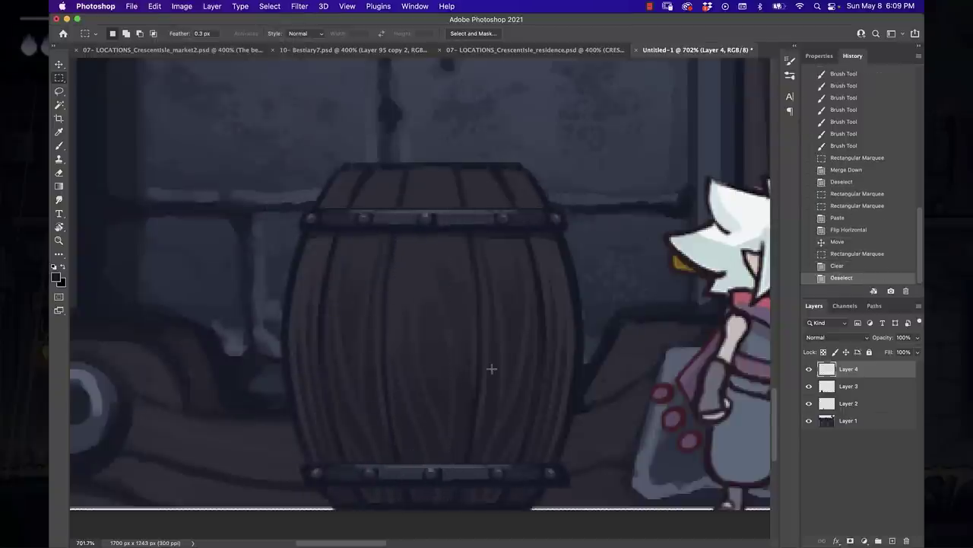
# Dot rivets onto the mirrored hoops, undoing the last stroke.
pyautogui.press('b')
pyautogui.click(306, 260)
pyautogui.click(306, 260)
pyautogui.click(307, 260)
pyautogui.press('super+z')
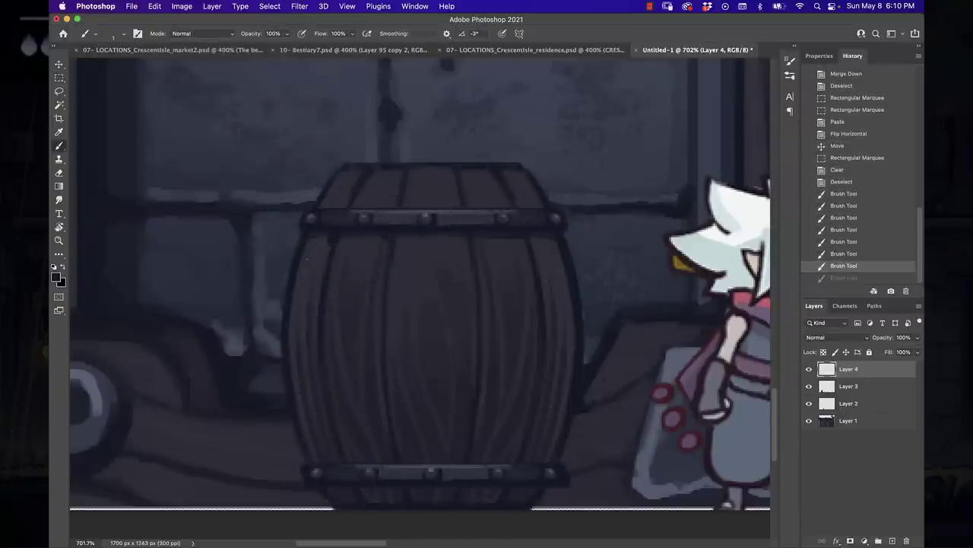
# Hatch plank lines across the barrel lid.
pyautogui.moveTo(318, 206); pyautogui.dragTo(323, 200)
pyautogui.moveTo(322, 206); pyautogui.dragTo(327, 200)
pyautogui.moveTo(325, 207); pyautogui.dragTo(335, 200)
pyautogui.moveTo(333, 206); pyautogui.dragTo(339, 200)
pyautogui.moveTo(337, 206)
pyautogui.mouseDown()
pyautogui.moveTo(361, 169)
pyautogui.moveTo(403, 169)
pyautogui.mouseUp()
# Pick a lighter paint colour and add vertical highlights to the barrel staves.
pyautogui.click(58, 277)
pyautogui.click(669, 246)
pyautogui.press('Return')
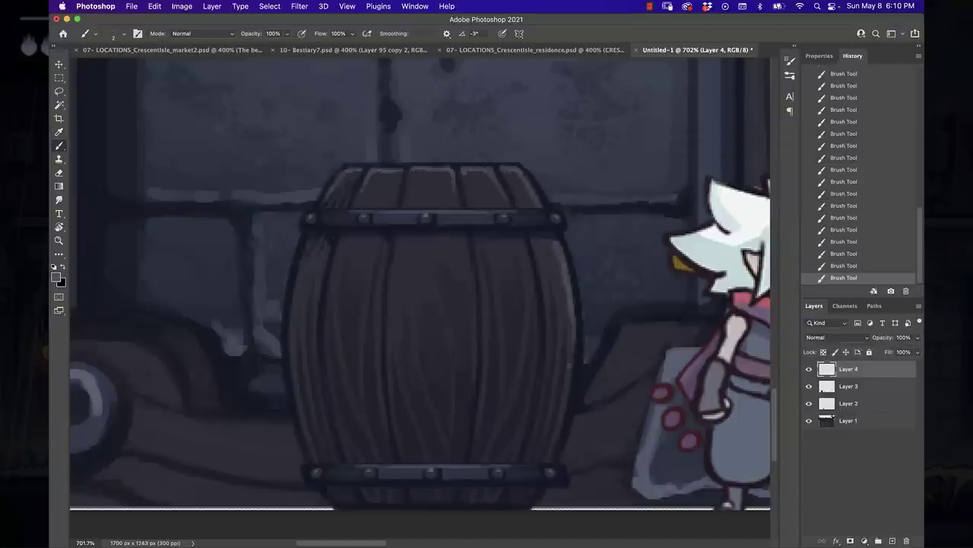
pyautogui.moveTo(456, 266); pyautogui.dragTo(508, 184)
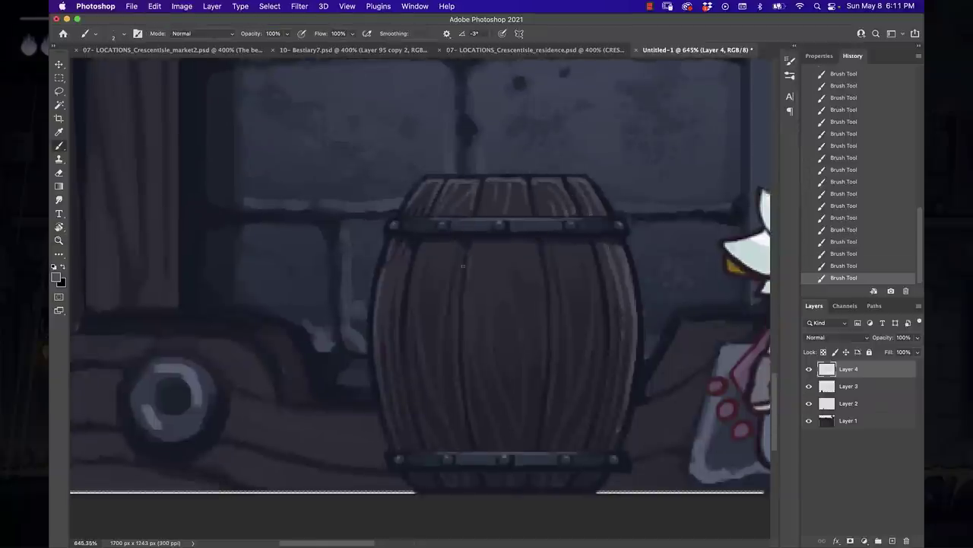
pyautogui.moveTo(456, 288); pyautogui.dragTo(458, 406)
pyautogui.moveTo(538, 258); pyautogui.dragTo(541, 353)
# Add another stave highlight and erase stray paint around the barrel.
pyautogui.press('z')
pyautogui.moveTo(601, 291); pyautogui.dragTo(567, 291)
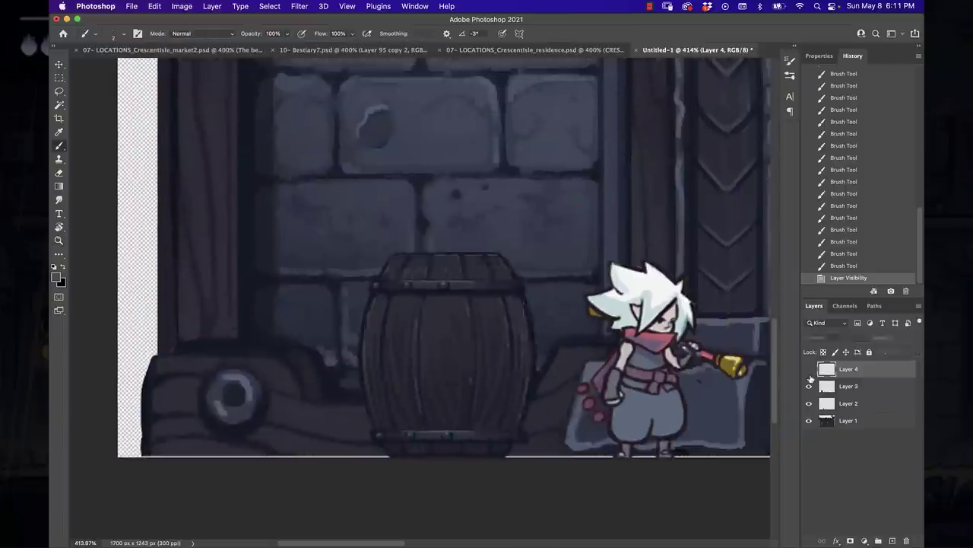
pyautogui.rightClick(435, 304)
pyautogui.click(349, 384)
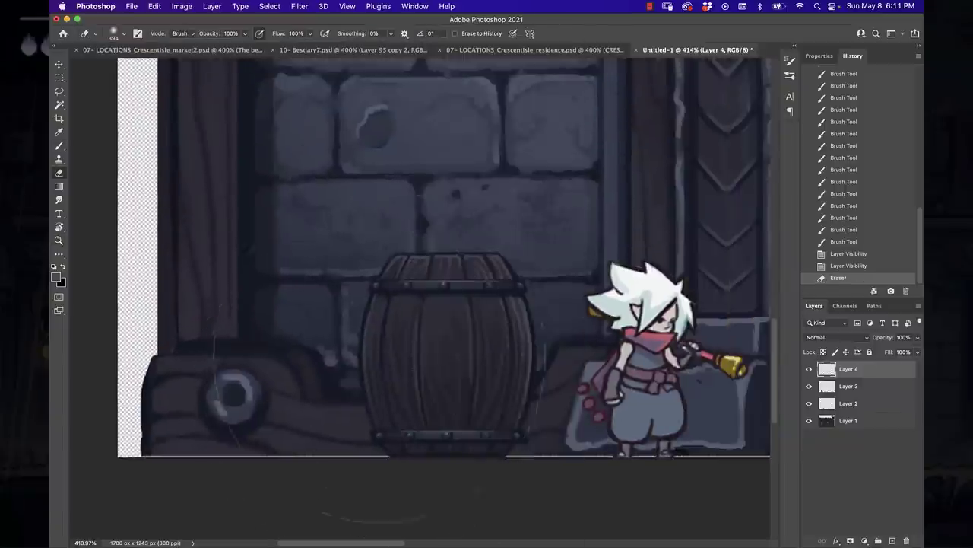
pyautogui.moveTo(373, 365); pyautogui.dragTo(217, 434)
pyautogui.press('[')
pyautogui.press('[')
pyautogui.press('[')
pyautogui.press('[')
pyautogui.press('[')
pyautogui.press('[')
# Merge the barrel layers down and load the barrel outline as a selection.
pyautogui.hotkey('ctrl', 'e')
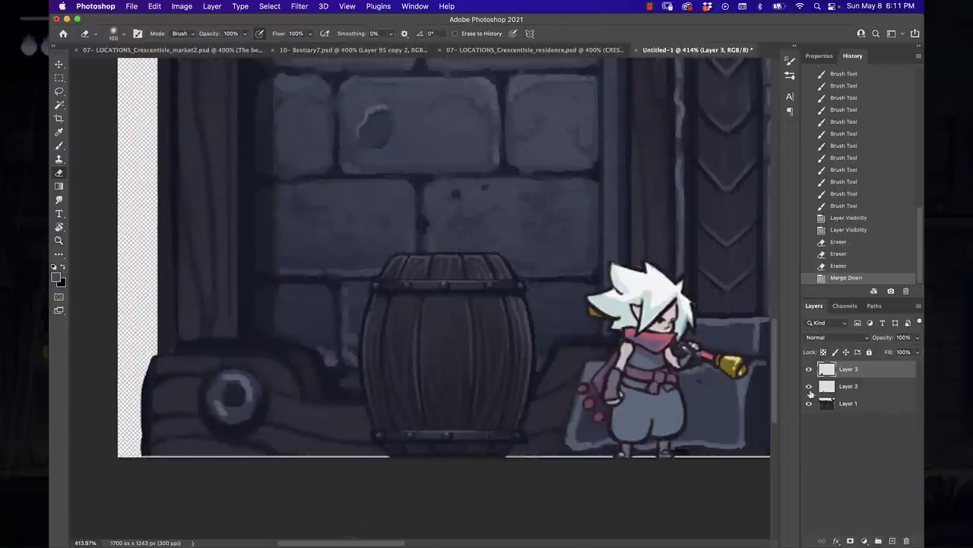
pyautogui.keyDown('ctrl'); pyautogui.click(827, 385); pyautogui.keyUp('ctrl')
pyautogui.click(892, 540)
# Darken the barrel with broad washes using a smaller brush.
pyautogui.press('b')
pyautogui.rightClick(412, 362)
pyautogui.press('Escape')
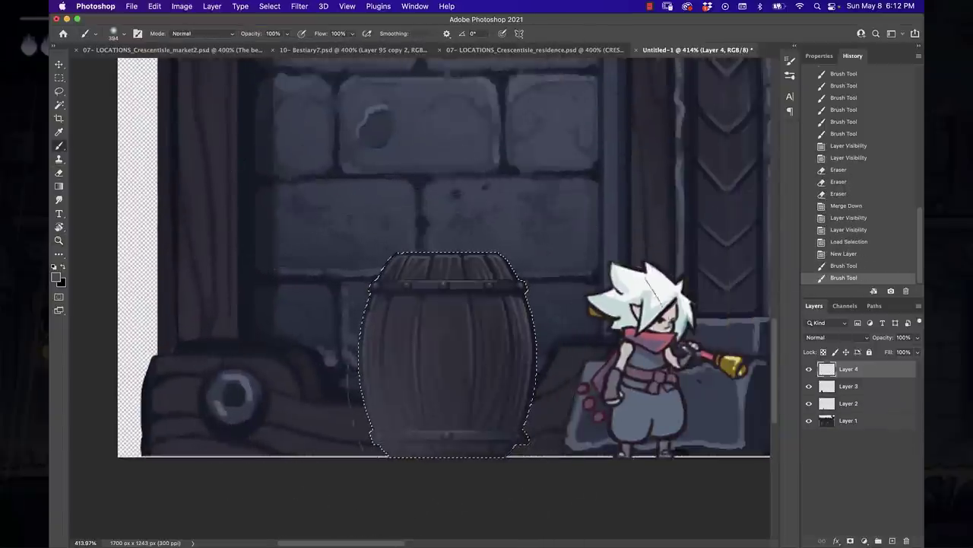
pyautogui.click(837, 257)
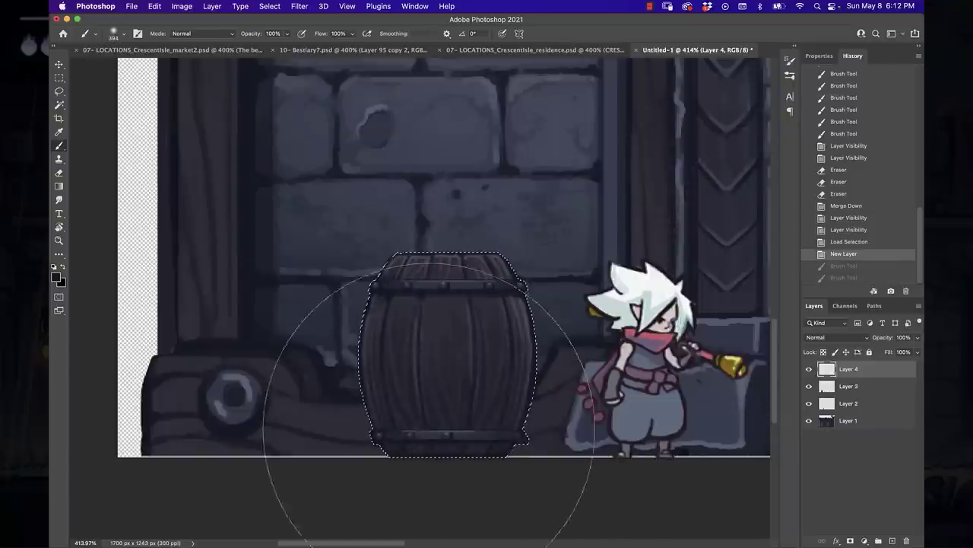
pyautogui.press('[')
pyautogui.press('[')
pyautogui.press('[')
pyautogui.moveTo(411, 350); pyautogui.dragTo(494, 396)
pyautogui.moveTo(403, 388); pyautogui.dragTo(510, 403)
pyautogui.moveTo(403, 365)
pyautogui.mouseDown()
pyautogui.moveTo(502, 381)
pyautogui.moveTo(464, 426)
pyautogui.mouseUp()
# Add a new highlight layer, paint a white wash across the barrel, and lower its opacity.
pyautogui.hotkey('ctrl', 'shift', 'alt', 'n')
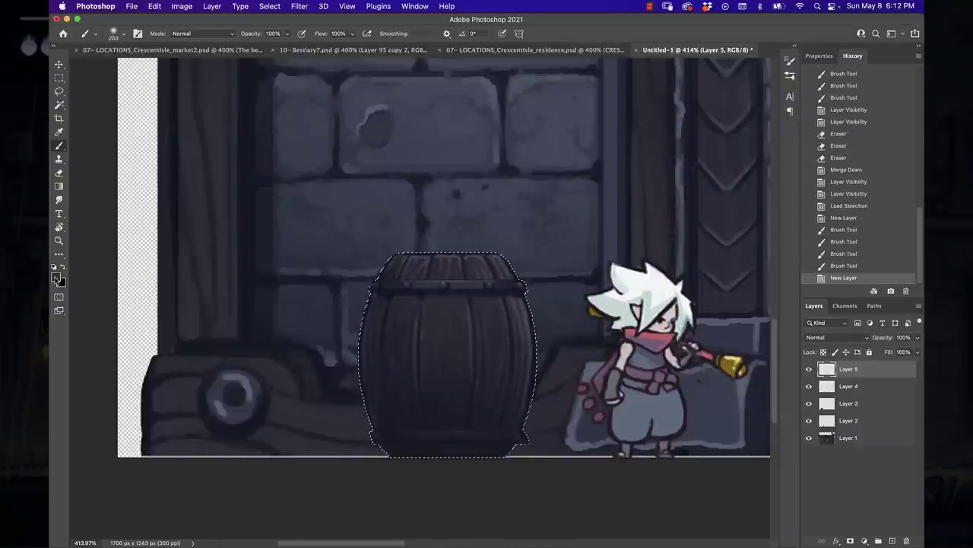
pyautogui.press('x')
pyautogui.moveTo(261, 413); pyautogui.dragTo(456, 411)
pyautogui.press('z')
pyautogui.press('6')
pyautogui.press('8')
pyautogui.click(454, 408)
# Choose a brush preset and paint shading strokes along the barrel's bottom.
pyautogui.press('b')
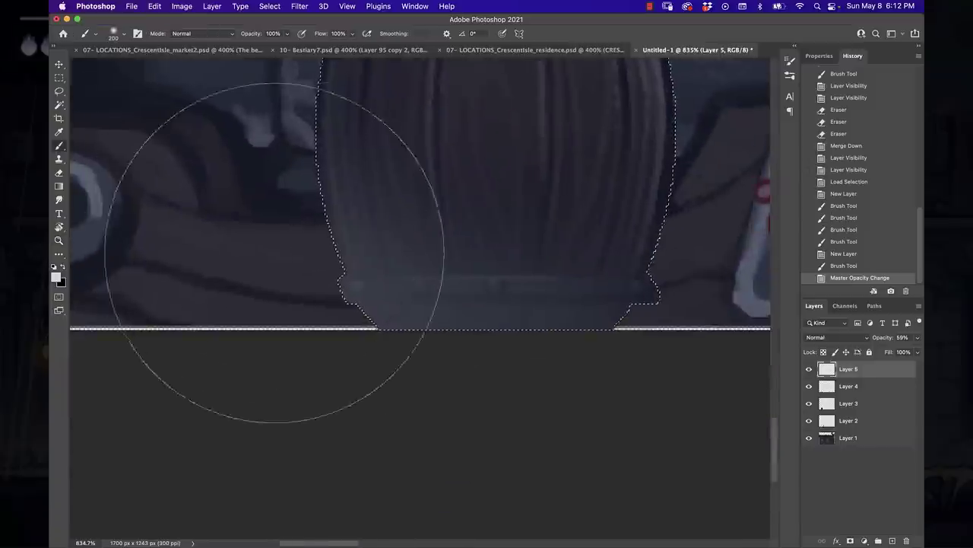
pyautogui.rightClick(355, 52)
pyautogui.doubleClick(413, 305)
pyautogui.moveTo(358, 289)
pyautogui.mouseDown()
pyautogui.moveTo(449, 320)
pyautogui.moveTo(365, 297)
pyautogui.mouseUp()
pyautogui.moveTo(353, 285); pyautogui.dragTo(484, 301)
pyautogui.press('z')
pyautogui.moveTo(555, 302); pyautogui.dragTo(525, 302)
pyautogui.press('b')
# Highlight the rim, top hoop and edges, then add faint light-grey streaks at the lower left.
pyautogui.moveTo(605, 144); pyautogui.dragTo(646, 143)
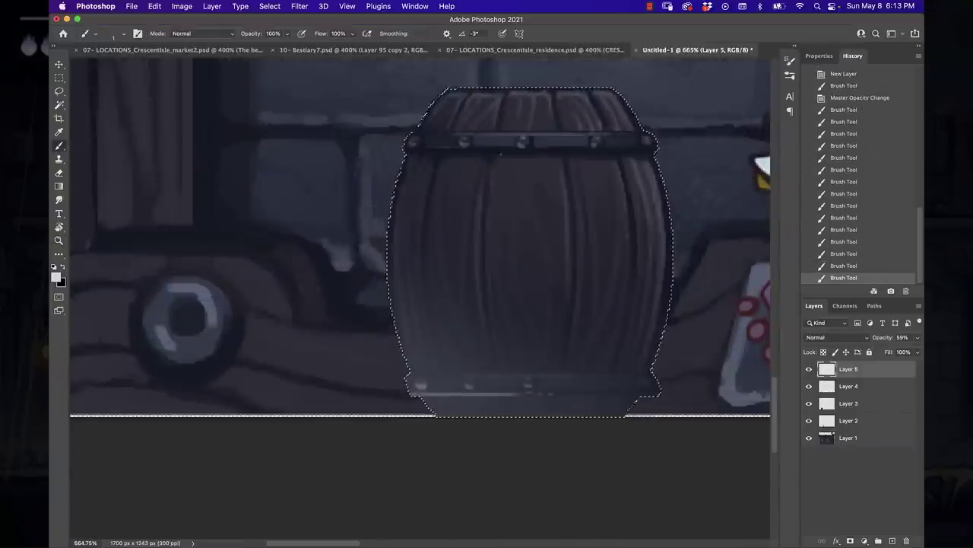
pyautogui.moveTo(403, 137); pyautogui.dragTo(392, 205)
pyautogui.moveTo(654, 137); pyautogui.dragTo(669, 259)
pyautogui.moveTo(441, 346)
pyautogui.mouseDown()
pyautogui.moveTo(447, 369)
pyautogui.moveTo(647, 403)
pyautogui.mouseUp()
pyautogui.click(55, 278)
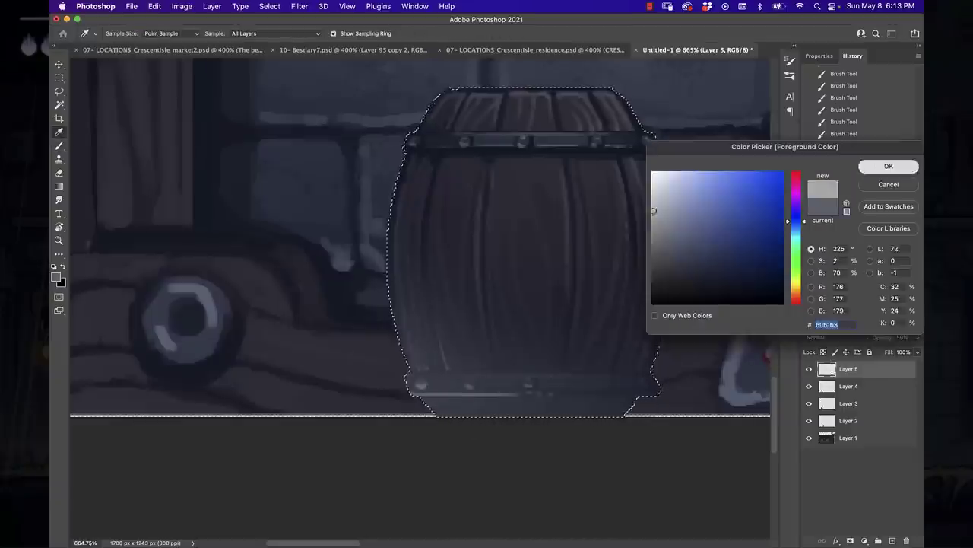
pyautogui.press('Return')
pyautogui.moveTo(426, 343); pyautogui.dragTo(456, 369)
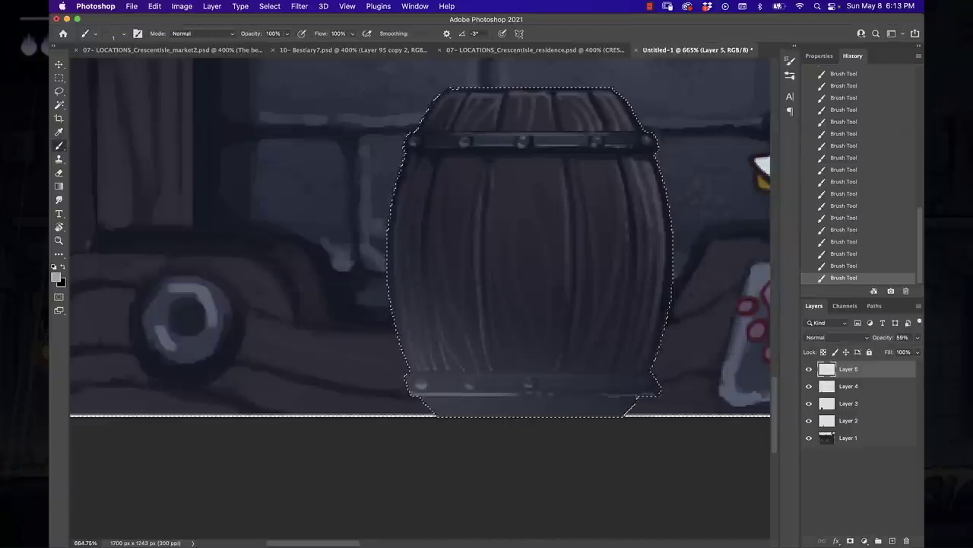
# Deselect and erase stray paint from the barrel's lower right corner.
pyautogui.hotkey('ctrl', 'd')
pyautogui.press('e')
pyautogui.rightClick(660, 323)
pyautogui.press('Escape')
pyautogui.click(660, 388)
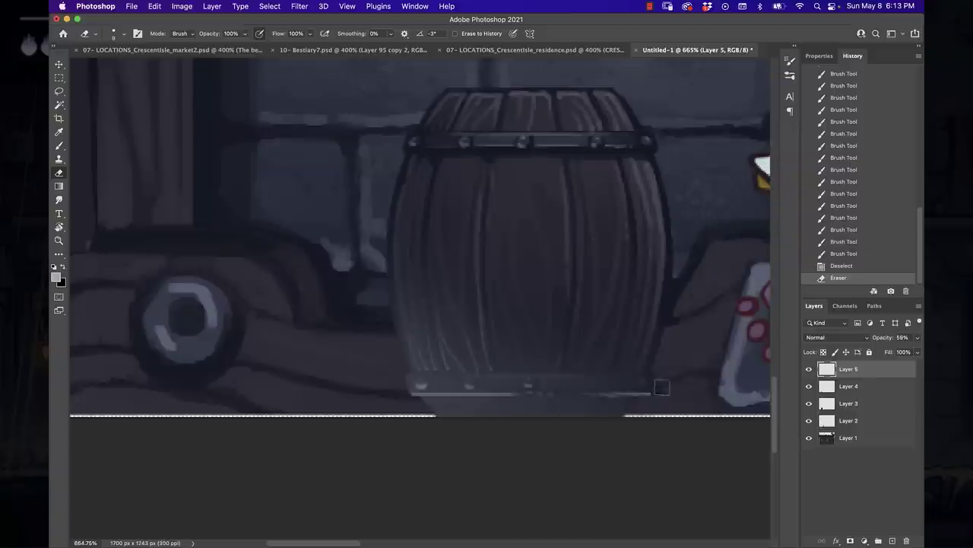
pyautogui.click(660, 388)
pyautogui.click(660, 388)
pyautogui.click(660, 388)
# Brighten the barrel's left edge with a brush stroke.
pyautogui.press('b')
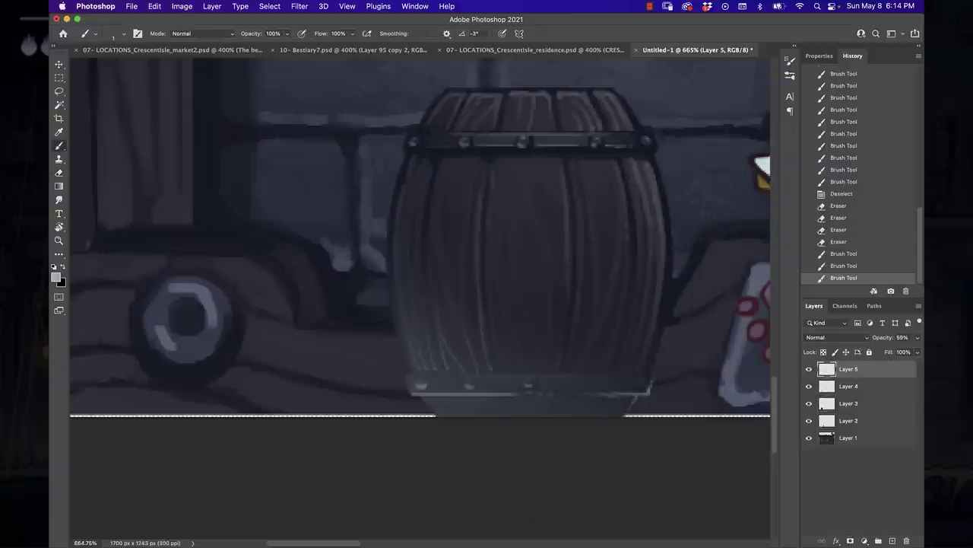
pyautogui.moveTo(411, 365); pyautogui.dragTo(395, 220)
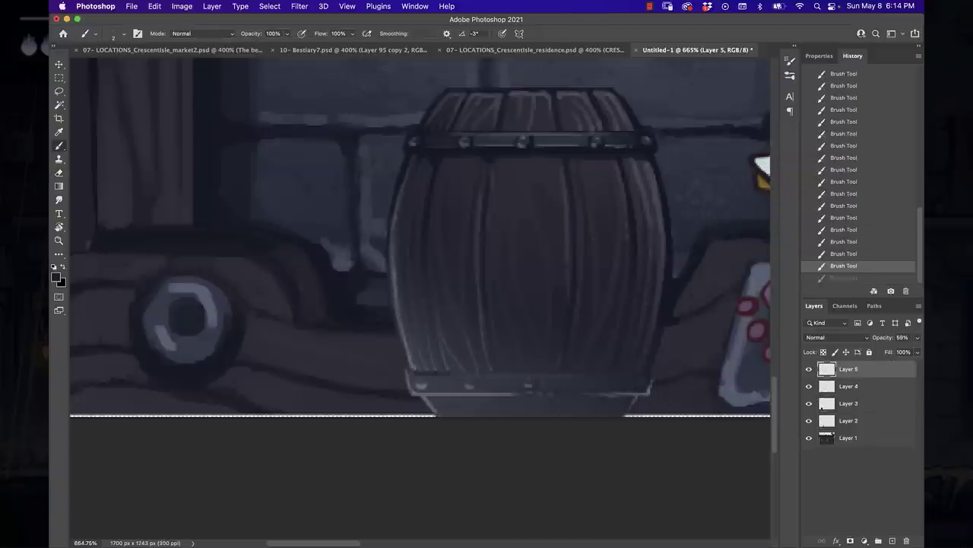
pyautogui.scroll(3, 418, 254)
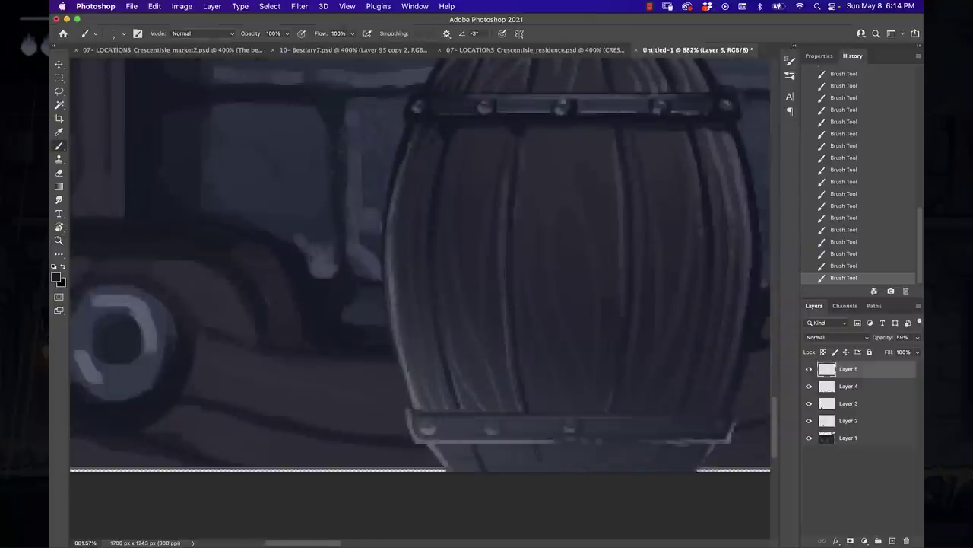
pyautogui.scroll(-3, 612, 273)
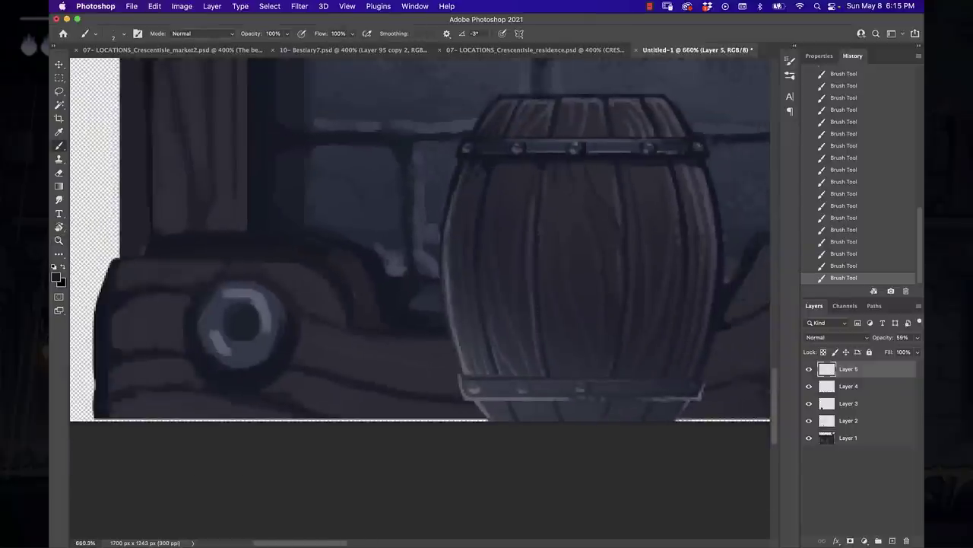
pyautogui.scroll(-3, 628, 191)
# Make Layer 4 visible and raise its opacity to 71%.
pyautogui.press('m')
pyautogui.keyDown('shift'); pyautogui.click(817, 403); pyautogui.keyUp('shift')
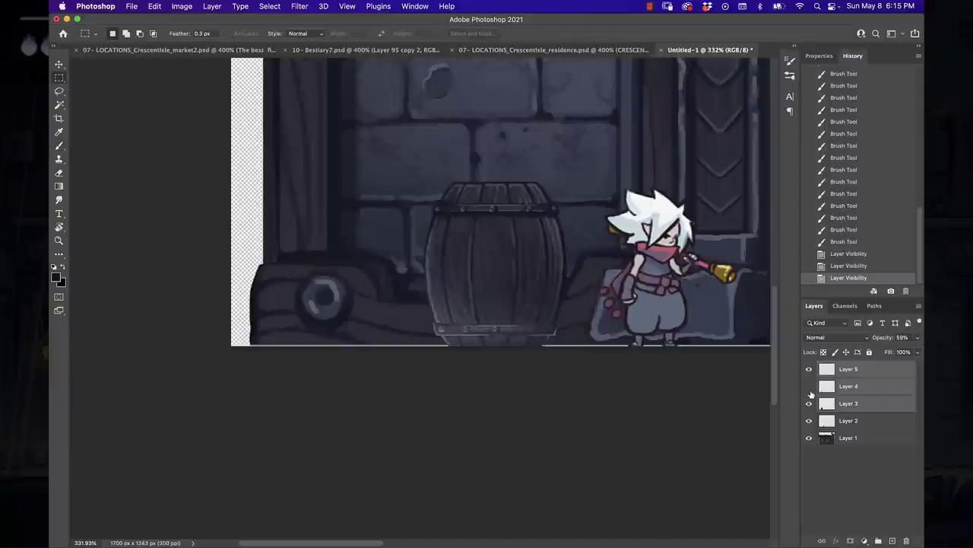
pyautogui.click(809, 386)
pyautogui.scroll(-2, 487, 228)
pyautogui.click(849, 386)
pyautogui.moveTo(882, 337); pyautogui.dragTo(891, 337)
# Erase the leftover paint on Layer 4 with the Eraser.
pyautogui.press('e')
pyautogui.rightClick(365, 175)
pyautogui.press('Escape')
pyautogui.moveTo(304, 304); pyautogui.dragTo(383, 445)
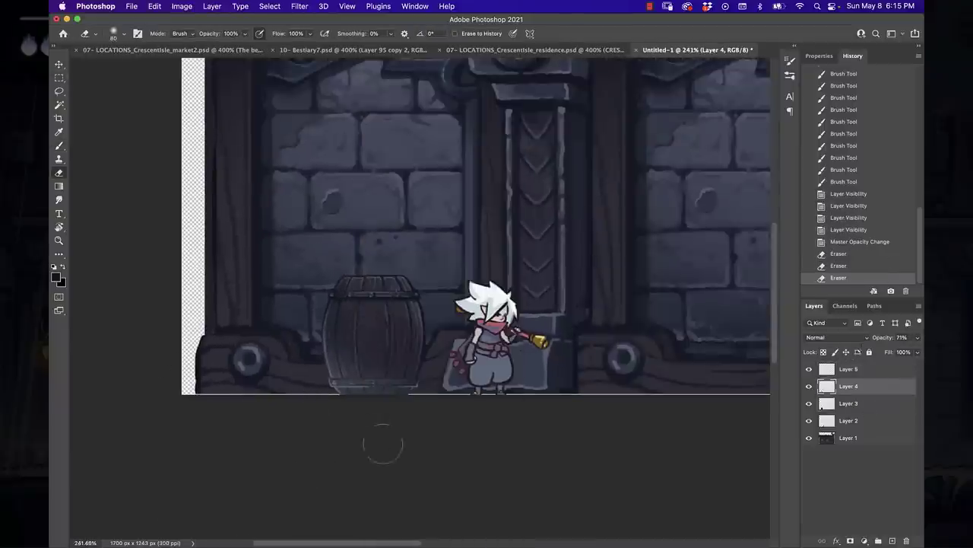
# Select the barrel area, then duplicate the barrel layer and merge it down twice to make it more solid.
pyautogui.press('m')
pyautogui.moveTo(426, 274); pyautogui.dragTo(312, 397)
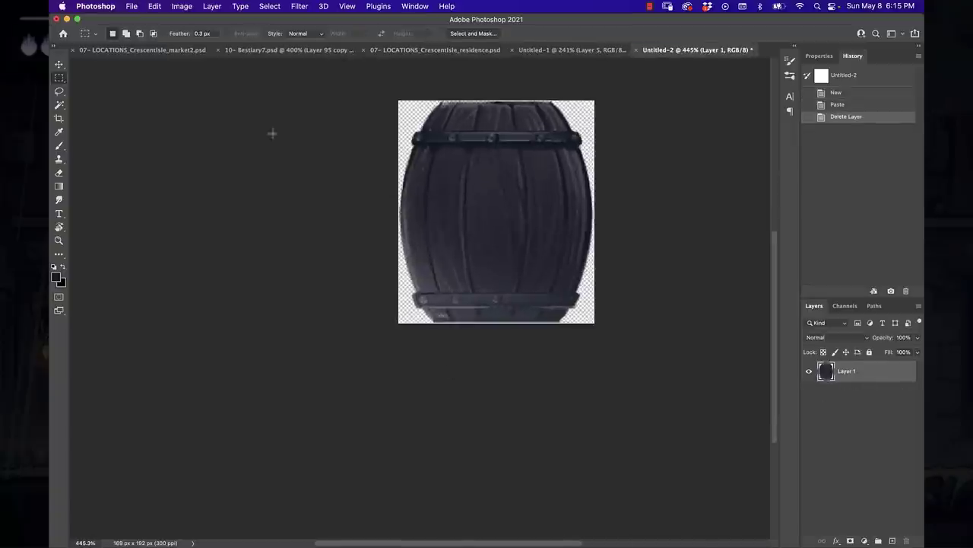
pyautogui.rightClick(863, 371)
pyautogui.click(760, 63)
pyautogui.press('Return')
pyautogui.press('super+e')
pyautogui.rightClick(863, 371)
pyautogui.click(761, 63)
pyautogui.press('Return')
pyautogui.press('super+e')
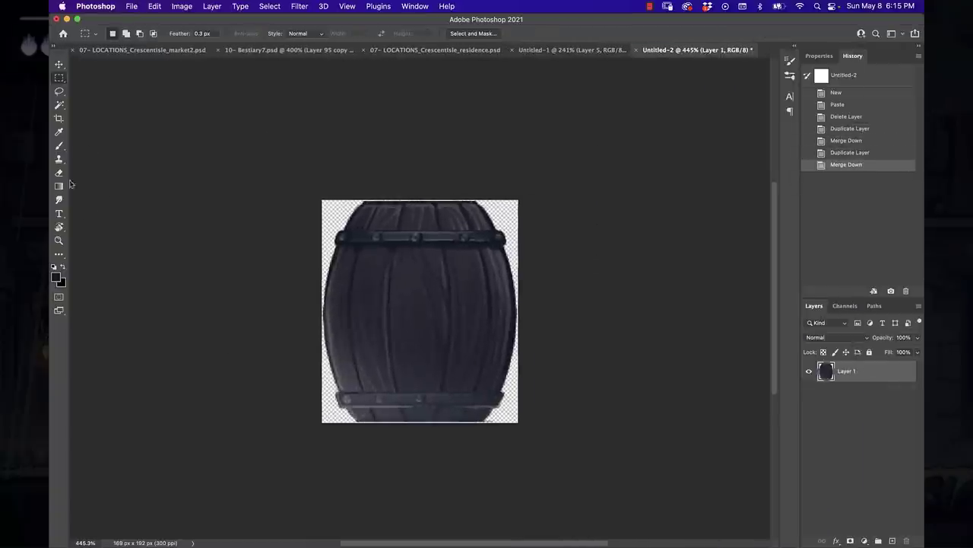
# Erase the rough pixels along the barrel's bottom edge.
pyautogui.press('e')
pyautogui.scroll(3, 487, 432)
pyautogui.rightClick(559, 228)
pyautogui.moveTo(183, 426); pyautogui.dragTo(228, 437)
pyautogui.moveTo(190, 441); pyautogui.dragTo(254, 445)
pyautogui.scroll(-3, 527, 387)
pyautogui.click(131, 6)
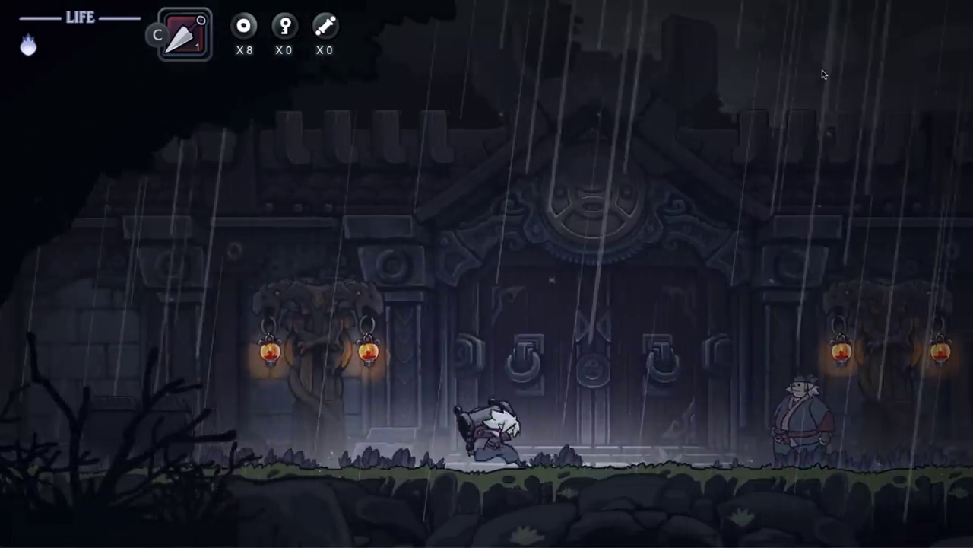
# Run the character right toward the old man, back left, then right again.
pyautogui.press('Right')
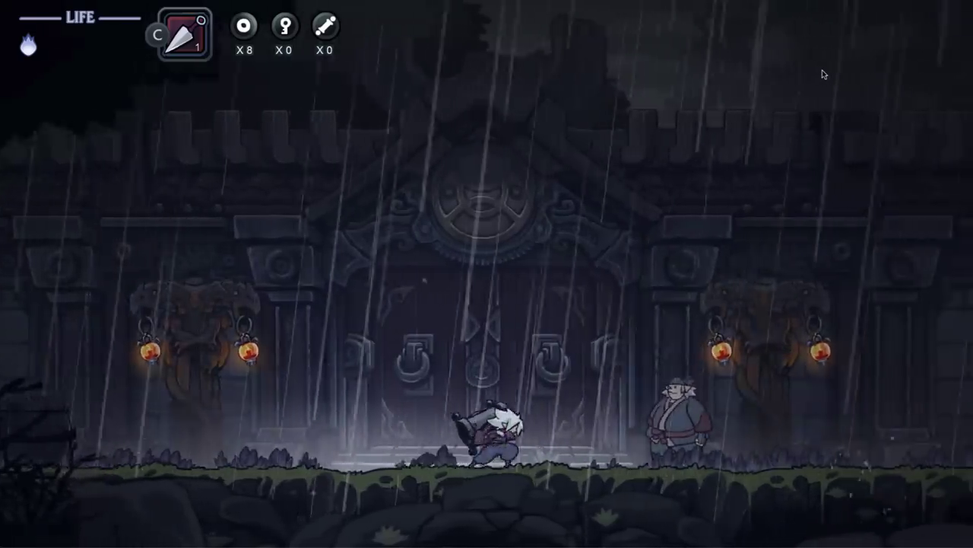
pyautogui.press('Left')
pyautogui.press('Left')
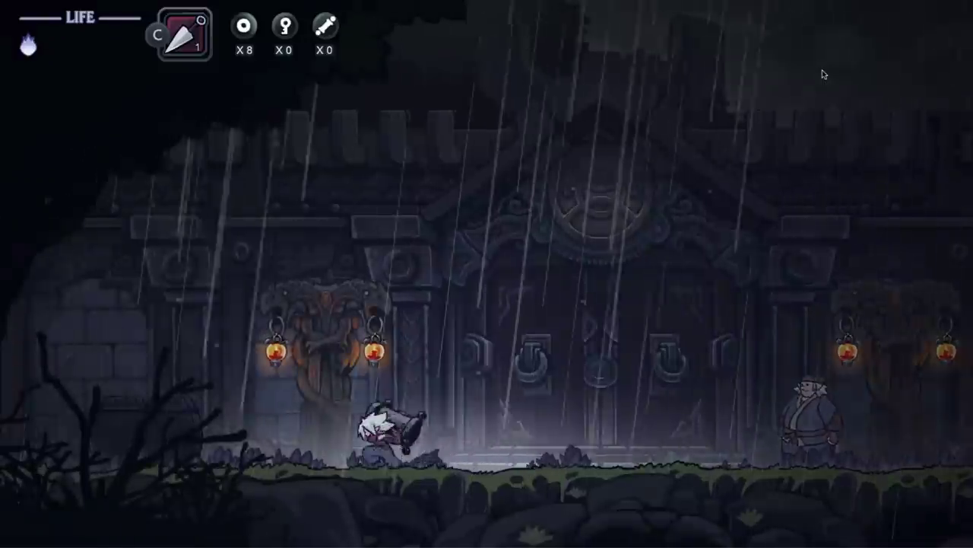
pyautogui.press('Right')
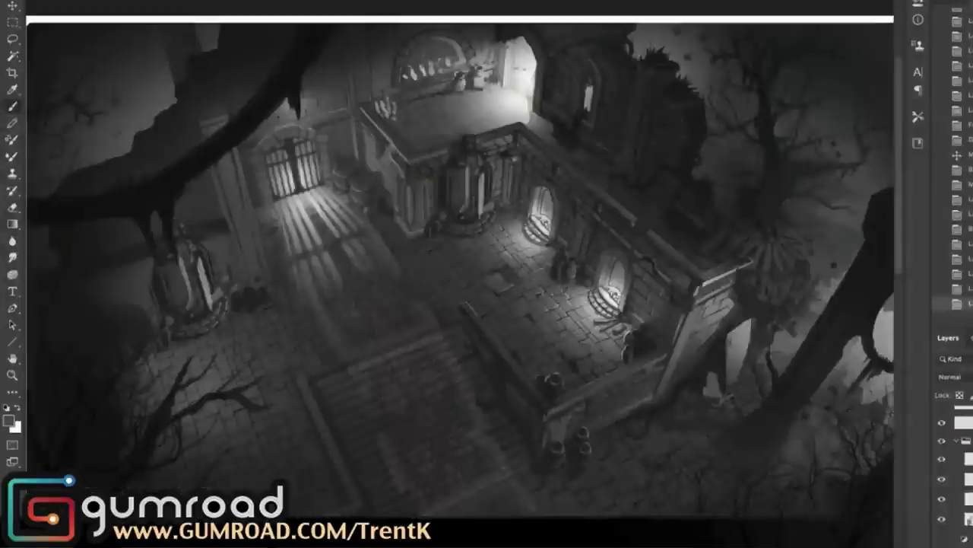
# Group the selected layers and paint a spreading red glow around the figure.
pyautogui.hotkey('ctrl', 'g')
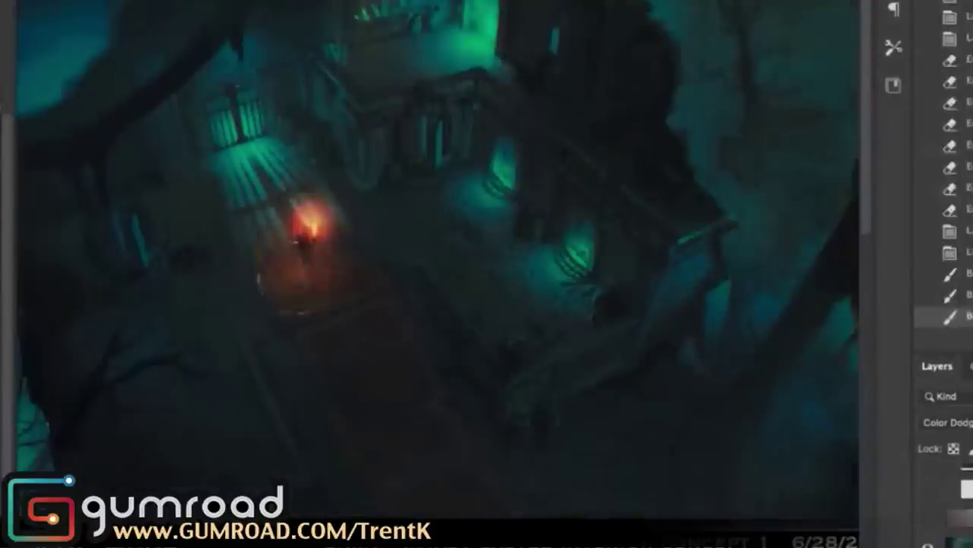
pyautogui.moveTo(310, 291); pyautogui.dragTo(380, 258)
pyautogui.moveTo(258, 228); pyautogui.dragTo(289, 289)
pyautogui.moveTo(320, 197); pyautogui.dragTo(388, 243)
pyautogui.moveTo(266, 221); pyautogui.dragTo(319, 213)
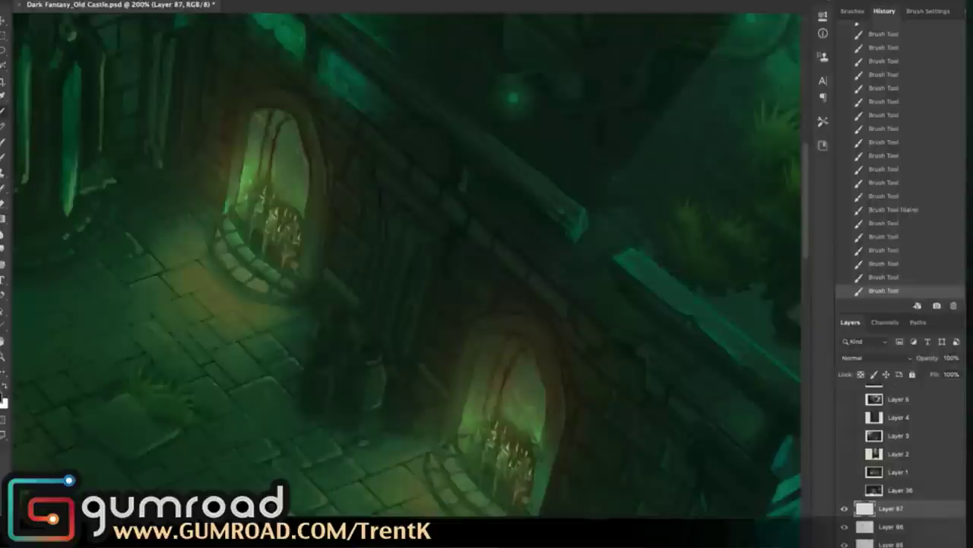
# Zoom in and scroll around the lit archway of the castle painting.
pyautogui.scroll(-5, 407, 266)
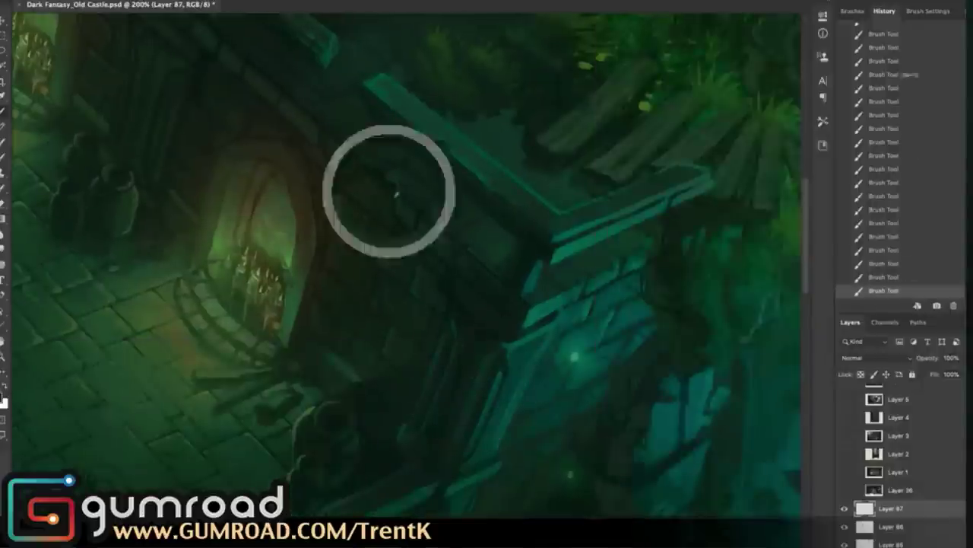
pyautogui.hotkey('ctrl', '+')
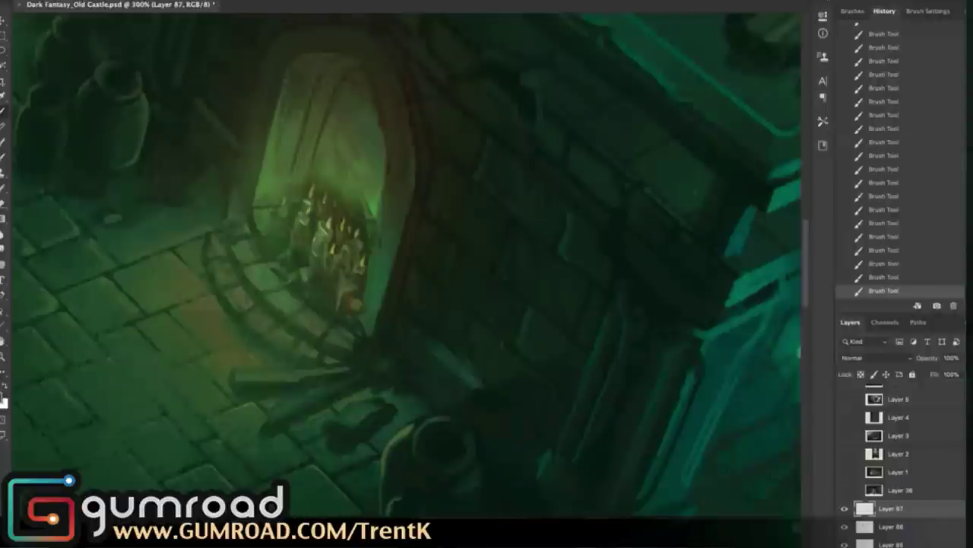
pyautogui.scroll(3, 327, 114)
pyautogui.scroll(-3, 278, 248)
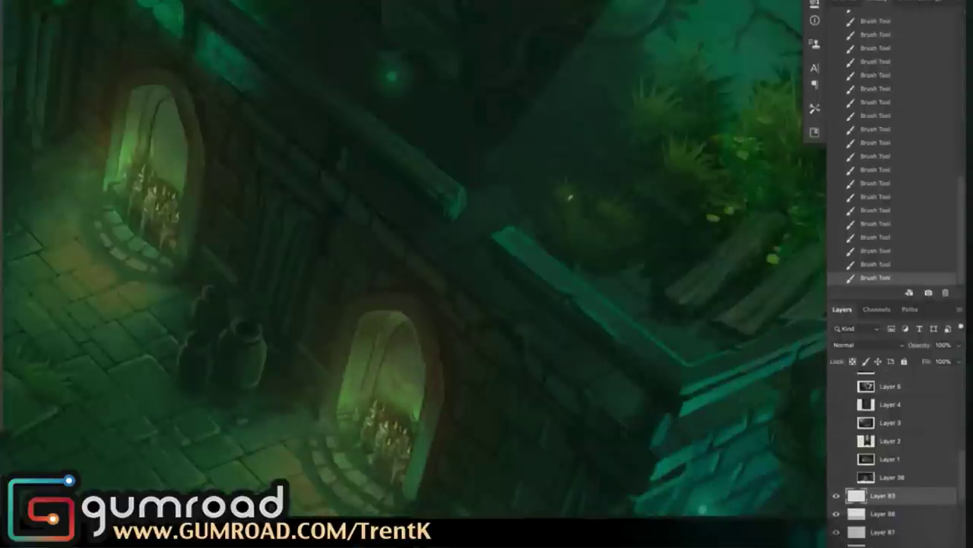
pyautogui.scroll(-2, 414, 273)
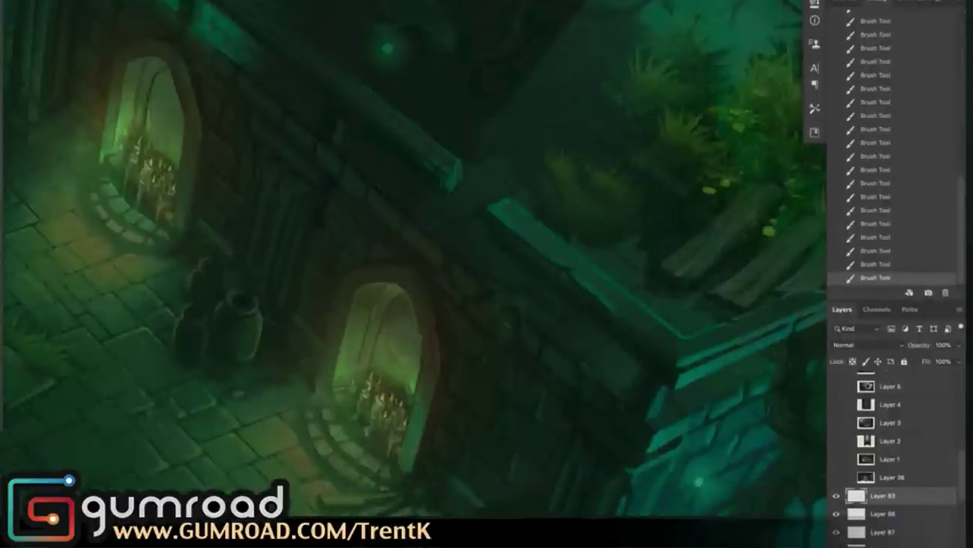
pyautogui.scroll(3, 390, 122)
# Undo and redo the last brush stroke, then pan across the tree area.
pyautogui.hotkey('ctrl', 'z')
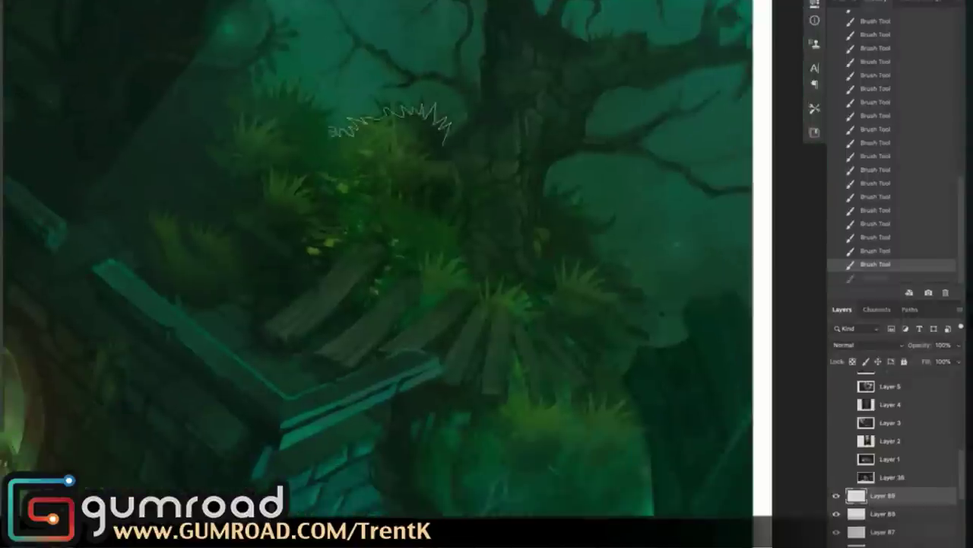
pyautogui.hotkey('ctrl', 'shift', 'z')
pyautogui.moveTo(389, 122); pyautogui.dragTo(252, 7)
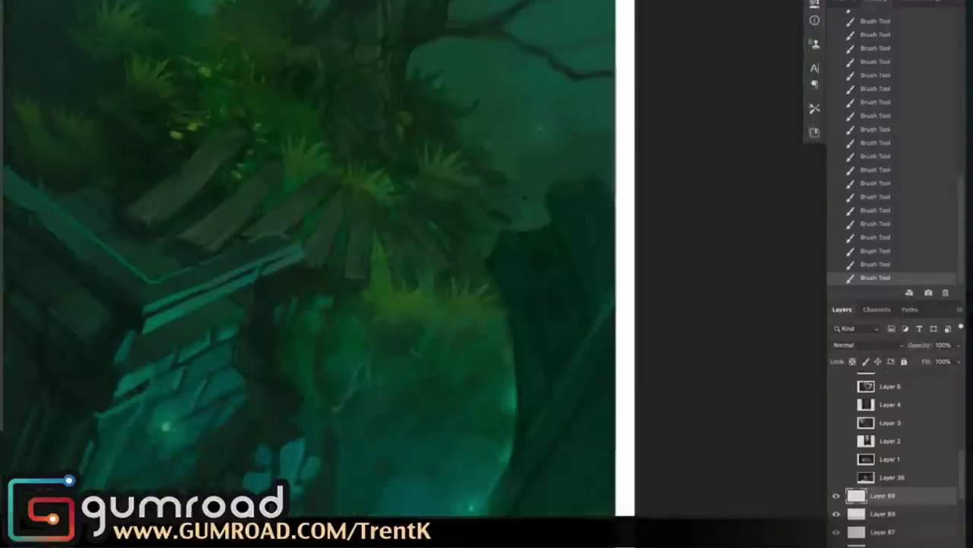
pyautogui.hscroll(1, 404, 259)
pyautogui.scroll(-3, 326, 102)
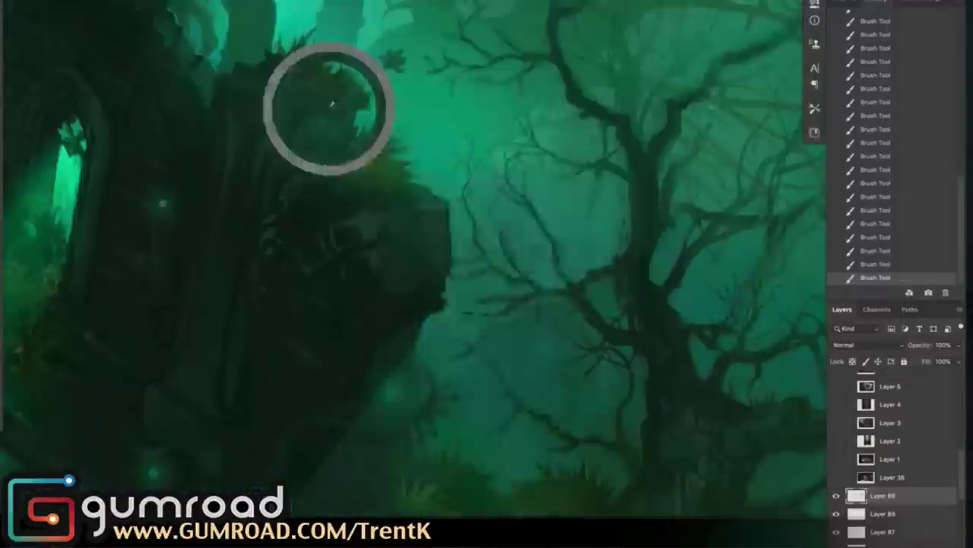
pyautogui.scroll(1, 321, 370)
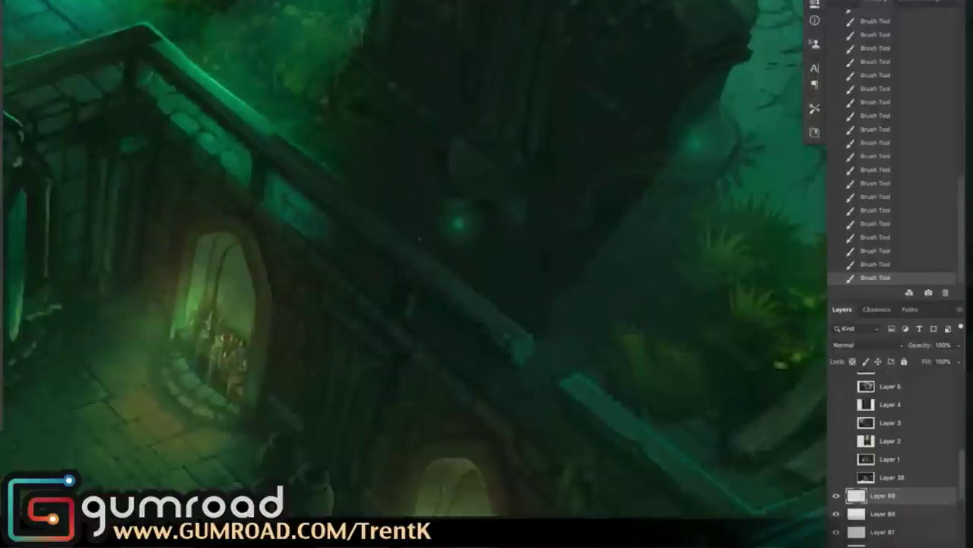